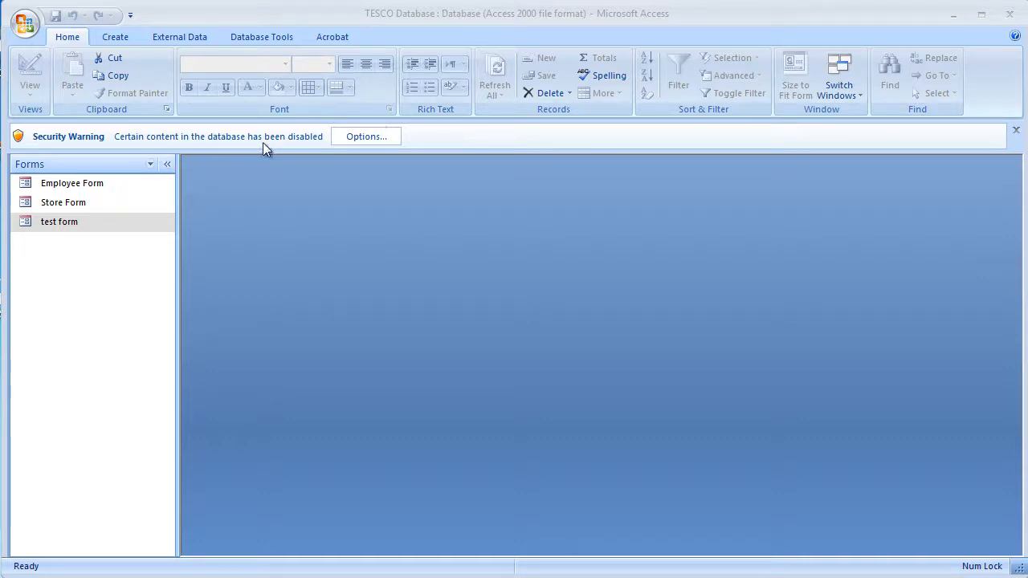
# Step: Enable the disabled content in the TESCO database for this session
pyautogui.click(358, 140)
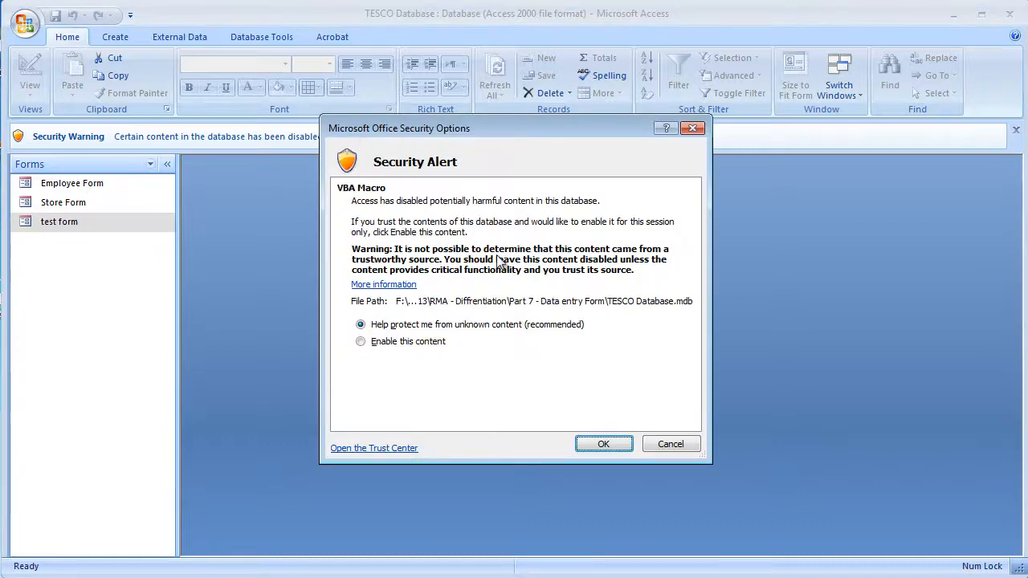
pyautogui.click(393, 344)
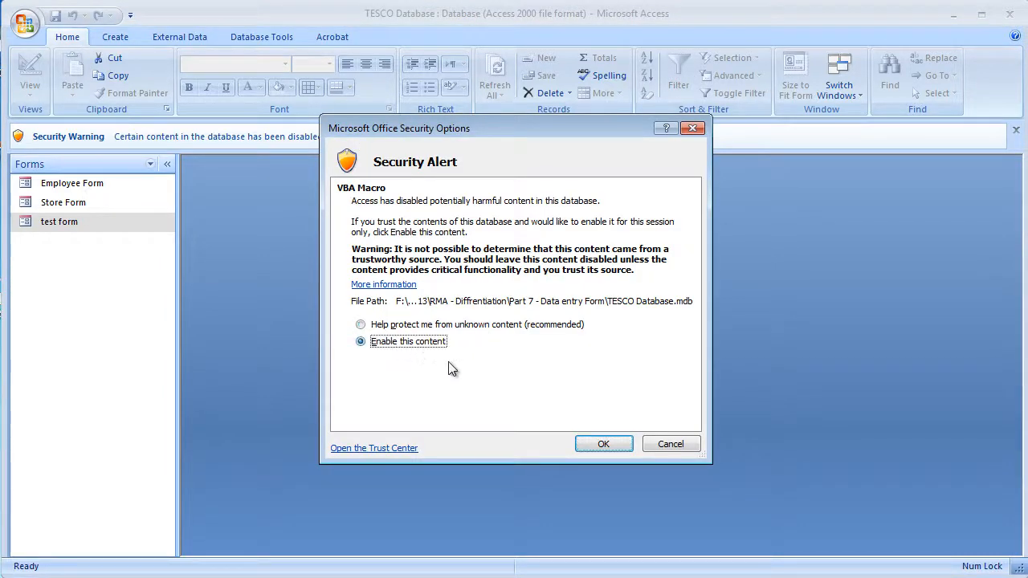
pyautogui.click(603, 445)
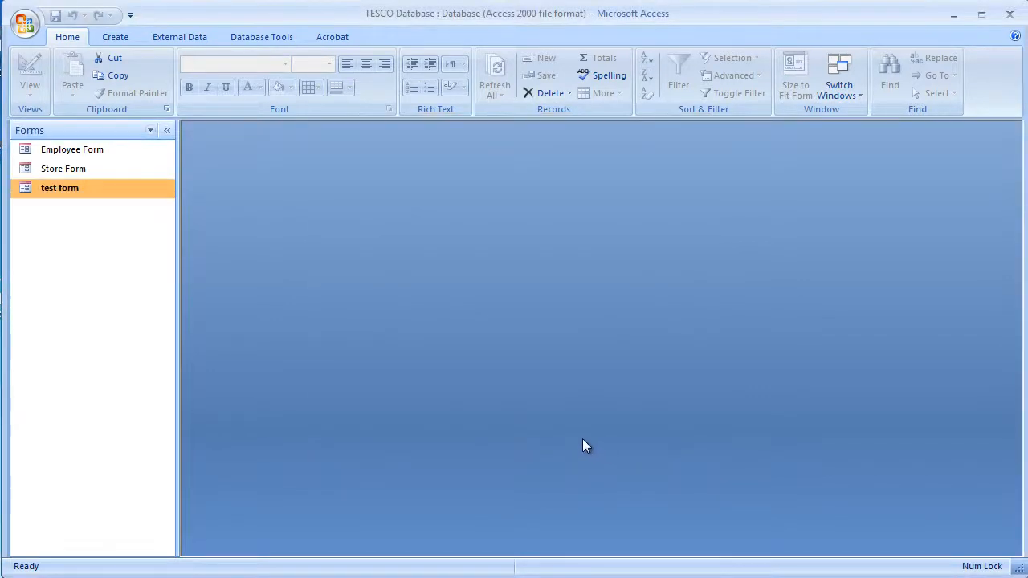
# Step: List the database's tables and view the records in tblStore, closing the table when done
pyautogui.click(150, 132)
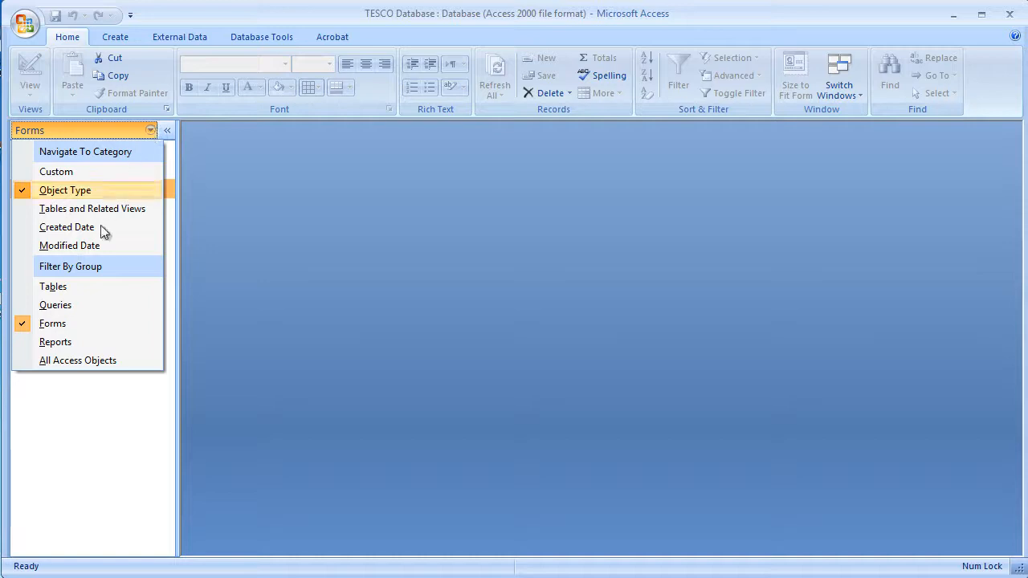
pyautogui.click(66, 290)
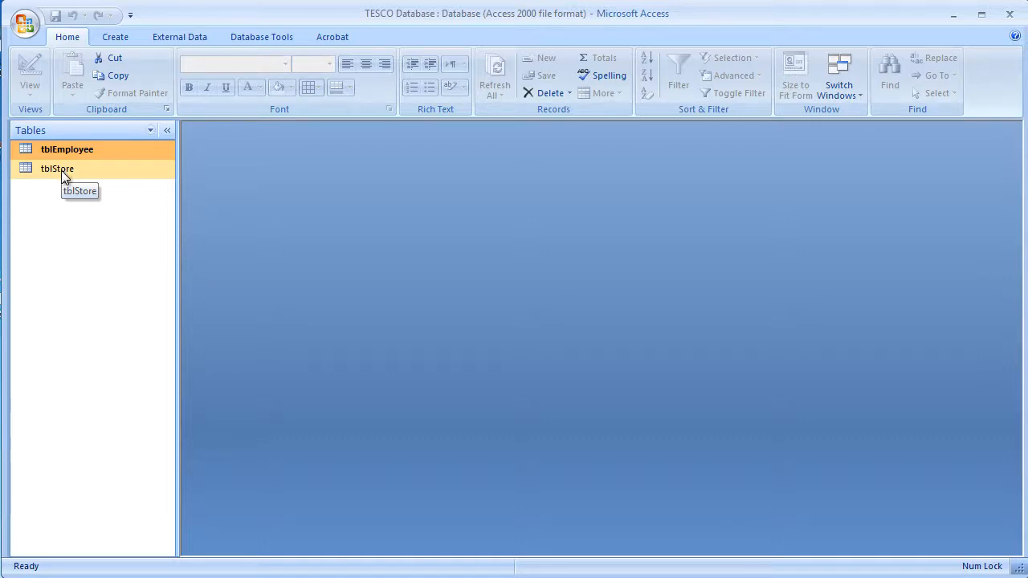
pyautogui.doubleClick(62, 171)
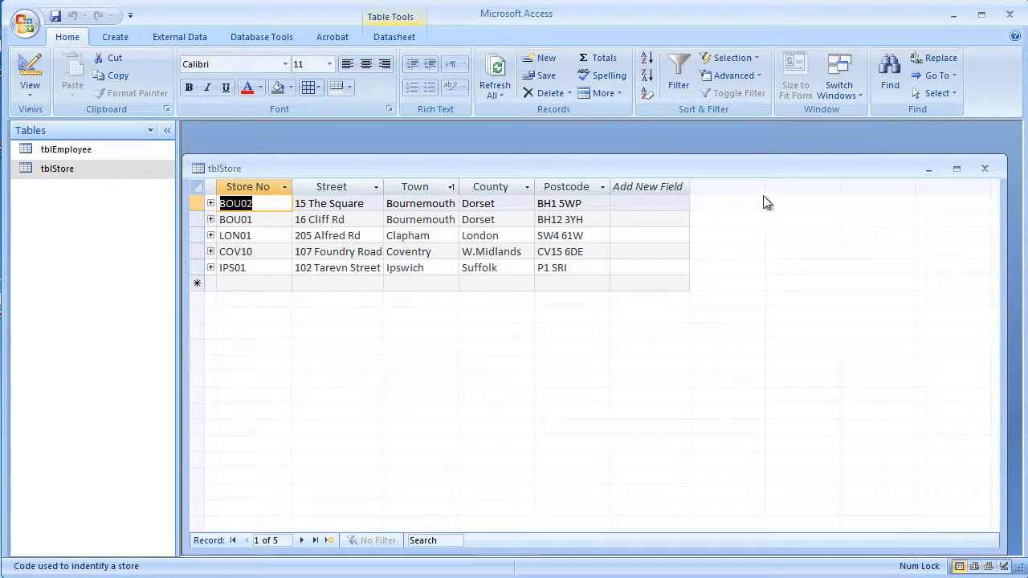
pyautogui.moveTo(729, 168); pyautogui.dragTo(761, 151)
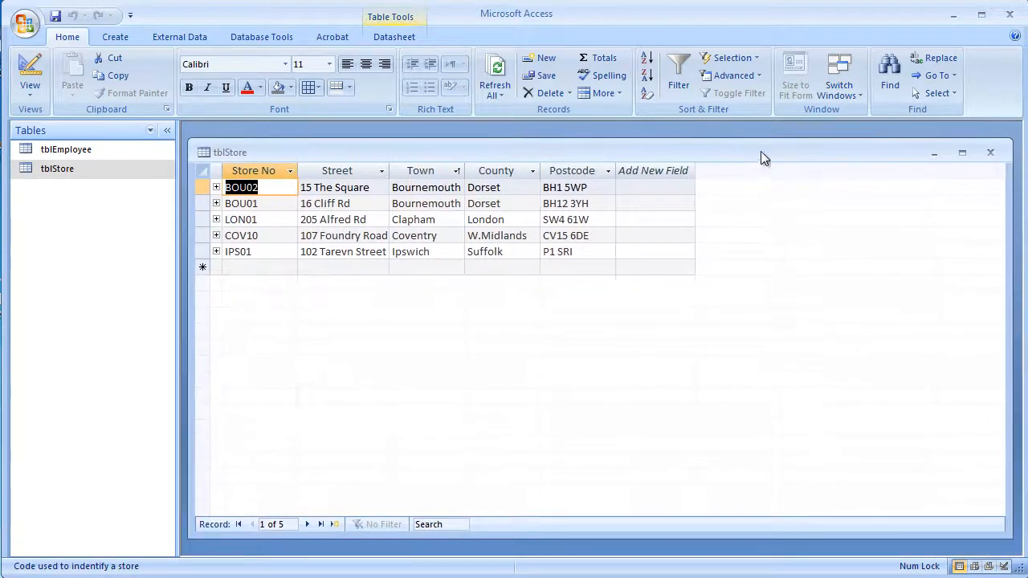
pyautogui.click(992, 152)
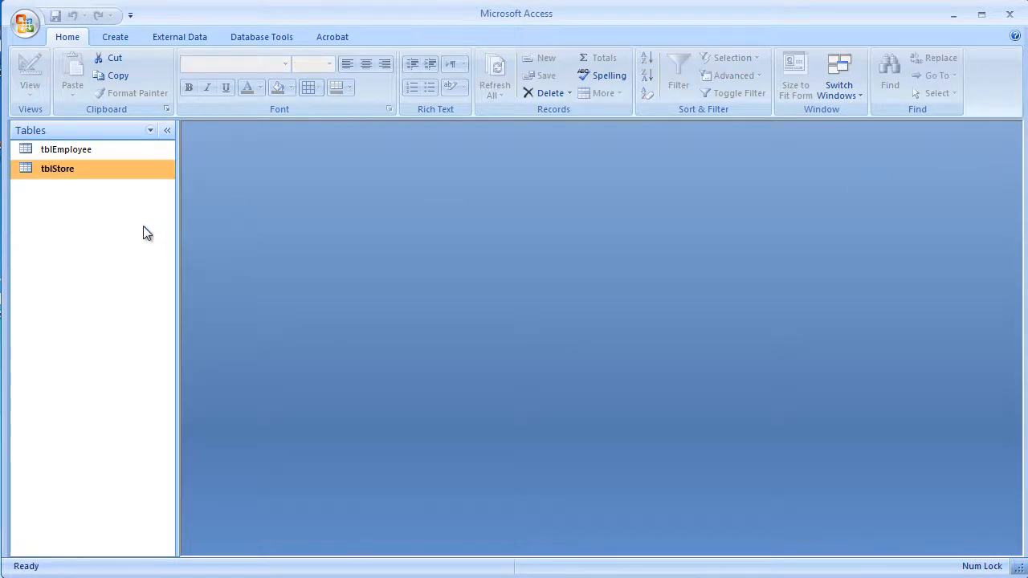
# Step: Look through the tblEmployee records and recheck tblStore, closing each table after viewing
pyautogui.doubleClick(78, 149)
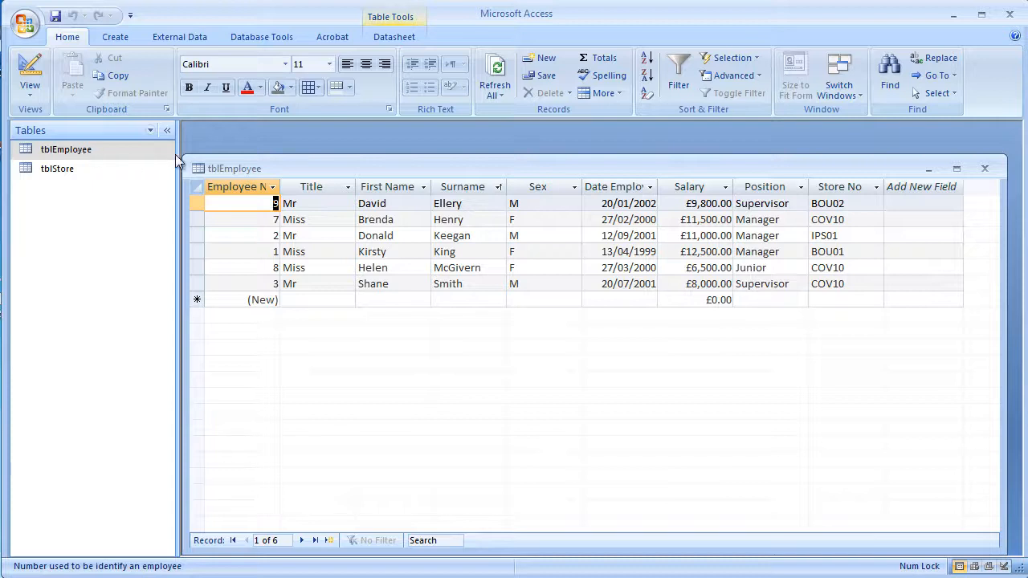
pyautogui.moveTo(812, 170); pyautogui.dragTo(812, 160)
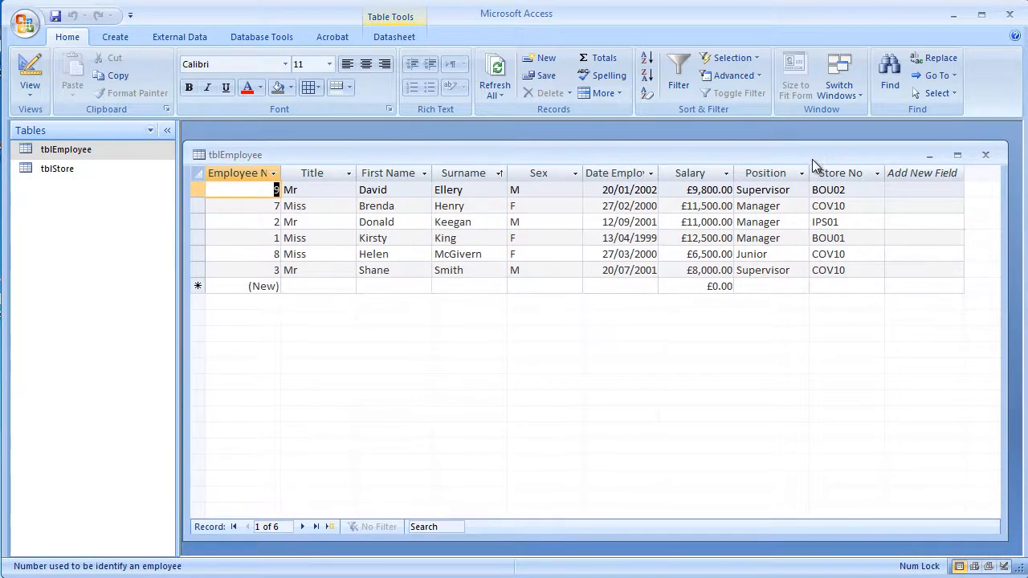
pyautogui.click(988, 156)
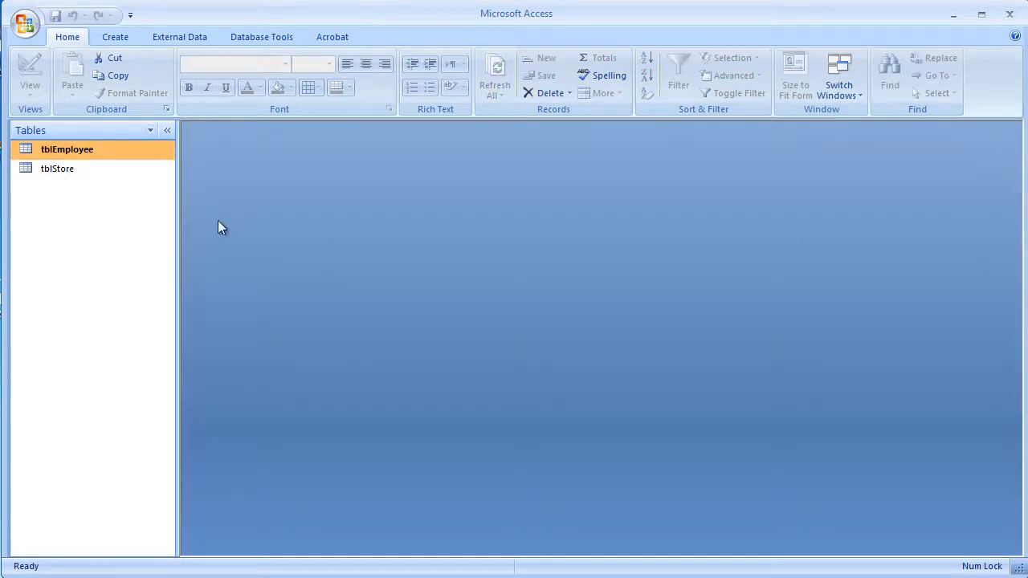
pyautogui.doubleClick(56, 171)
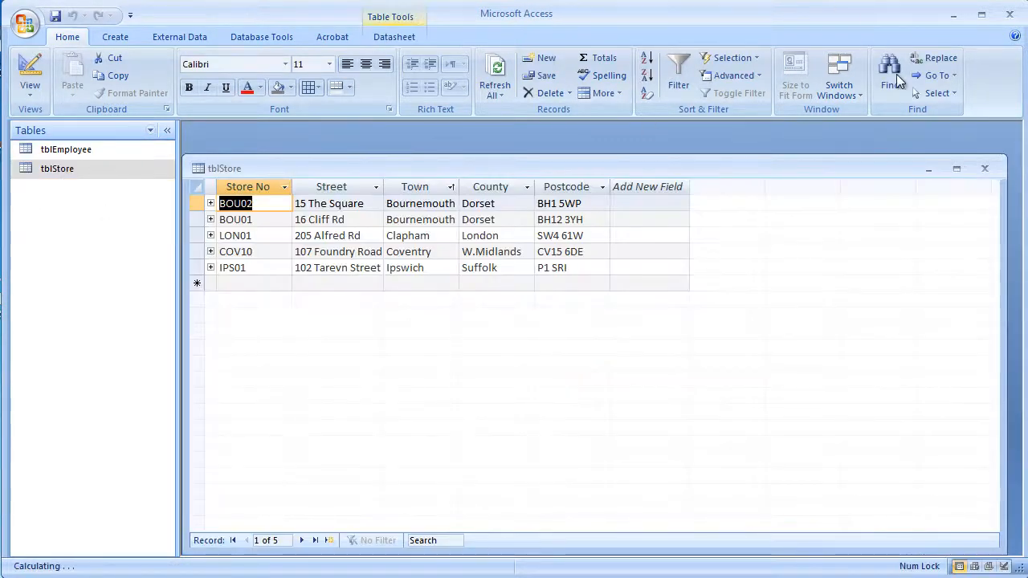
pyautogui.click(985, 168)
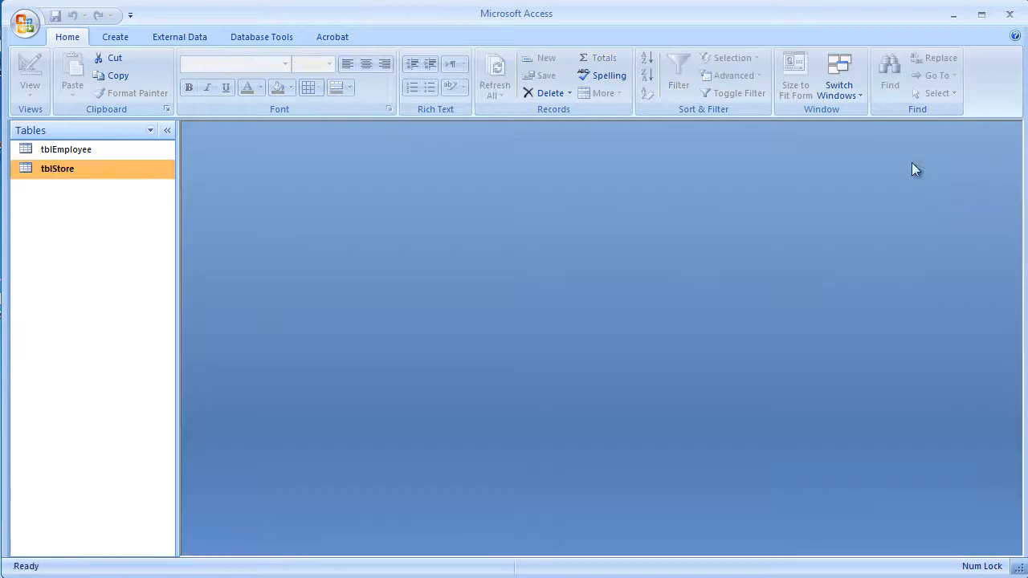
# Step: List the database's forms and view Store Form in an enlarged window, closing it when done
pyautogui.click(145, 131)
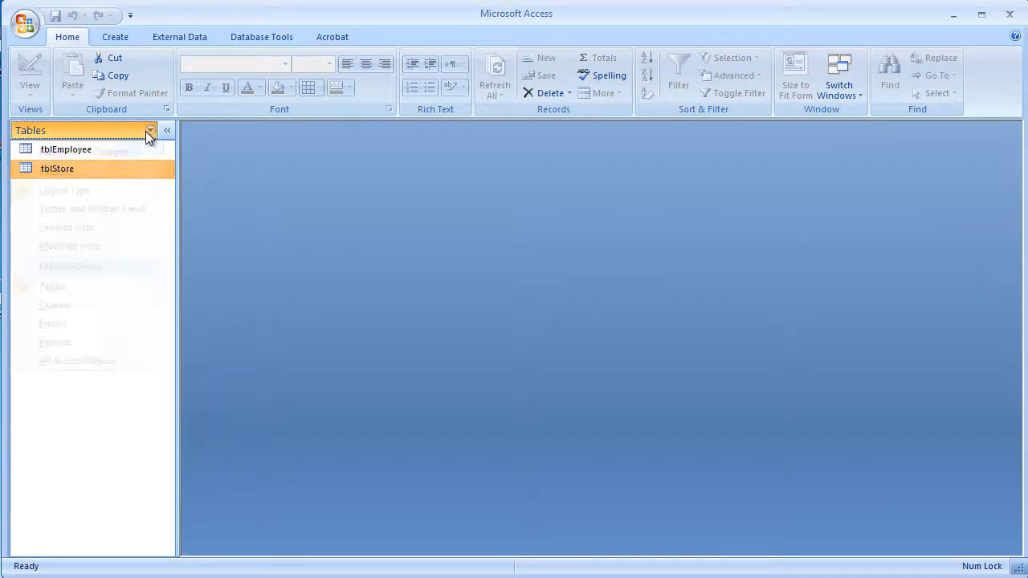
pyautogui.click(58, 325)
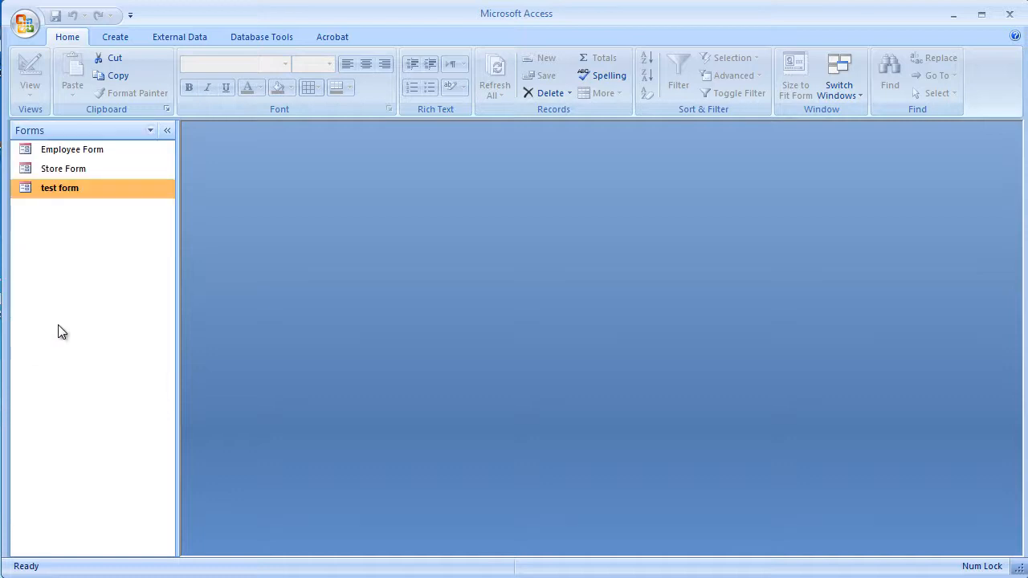
pyautogui.doubleClick(66, 170)
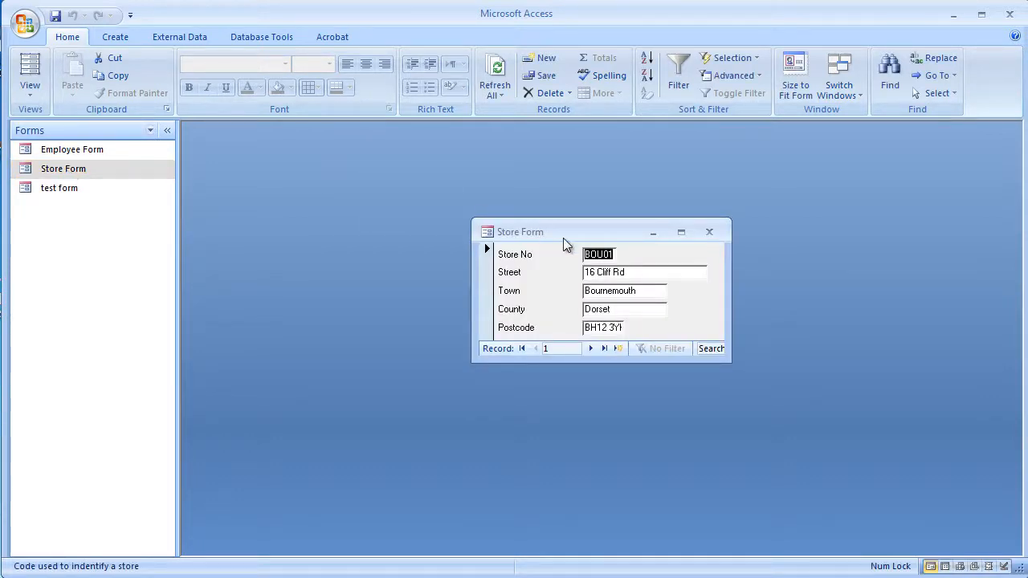
pyautogui.moveTo(565, 244); pyautogui.dragTo(318, 184)
pyautogui.moveTo(484, 302); pyautogui.dragTo(616, 369)
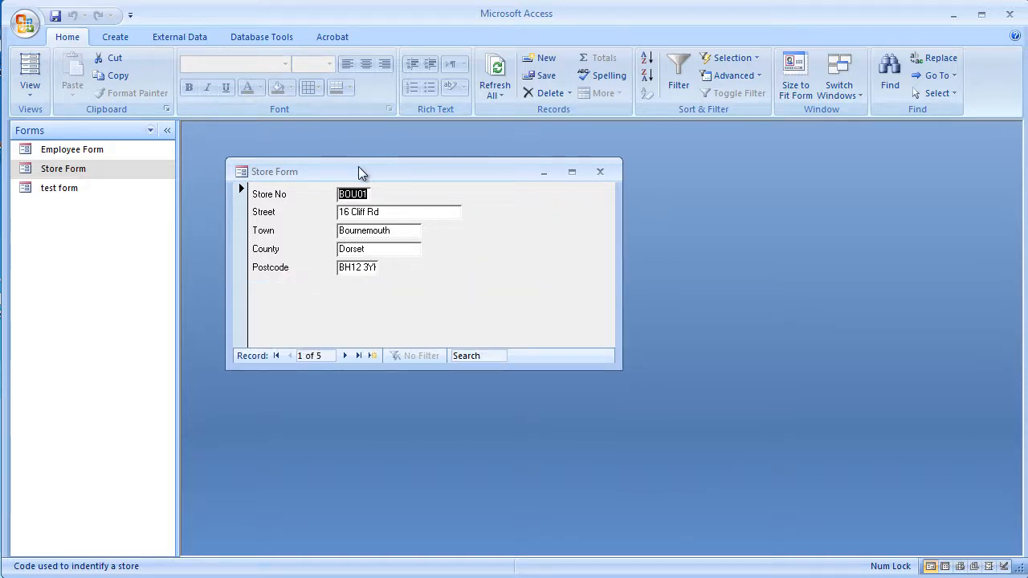
pyautogui.moveTo(358, 166); pyautogui.dragTo(331, 155)
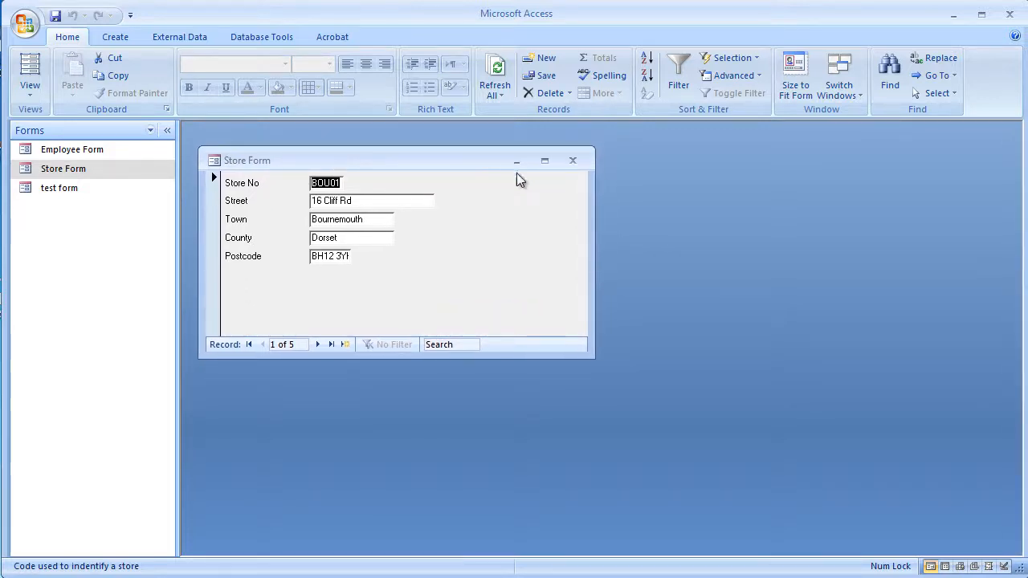
pyautogui.click(572, 161)
# Step: Open test form and Store Form together and arrange their windows one above the other to compare the designs
pyautogui.click(49, 192)
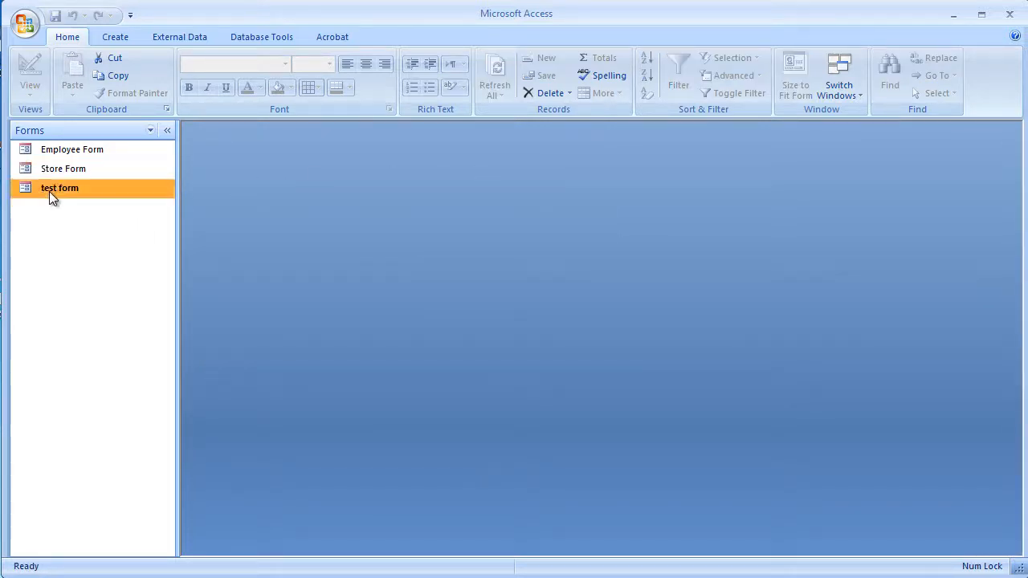
pyautogui.doubleClick(49, 191)
pyautogui.moveTo(598, 199); pyautogui.dragTo(429, 152)
pyautogui.doubleClick(58, 170)
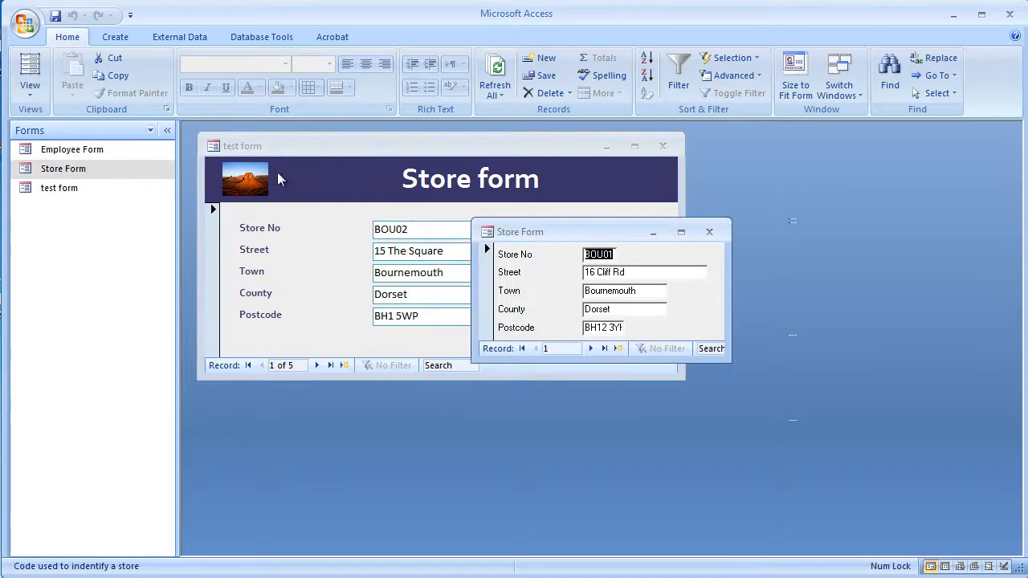
pyautogui.moveTo(551, 231); pyautogui.dragTo(316, 389)
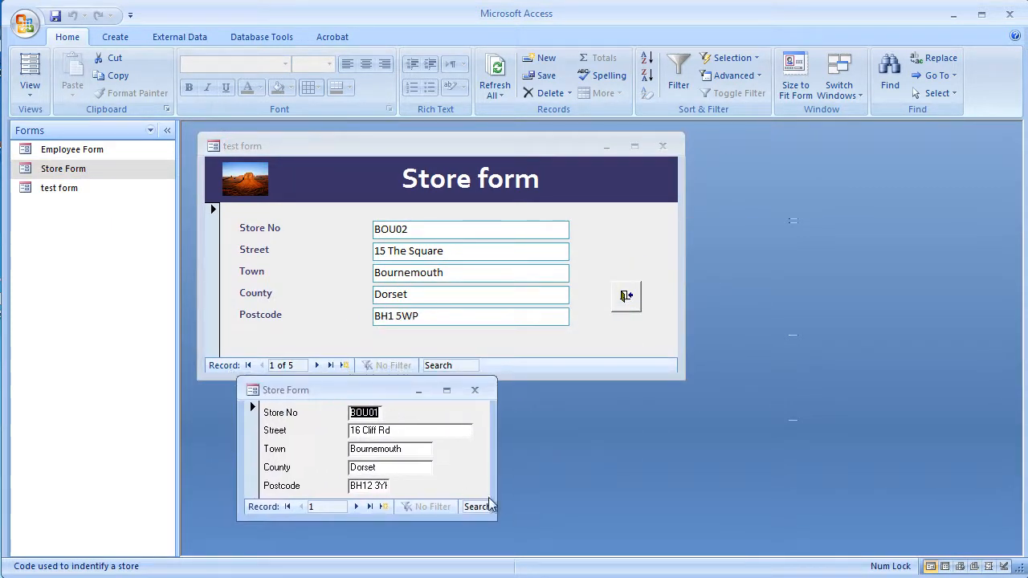
pyautogui.moveTo(496, 519); pyautogui.dragTo(620, 534)
pyautogui.moveTo(492, 379); pyautogui.dragTo(465, 382)
pyautogui.moveTo(590, 524); pyautogui.dragTo(661, 525)
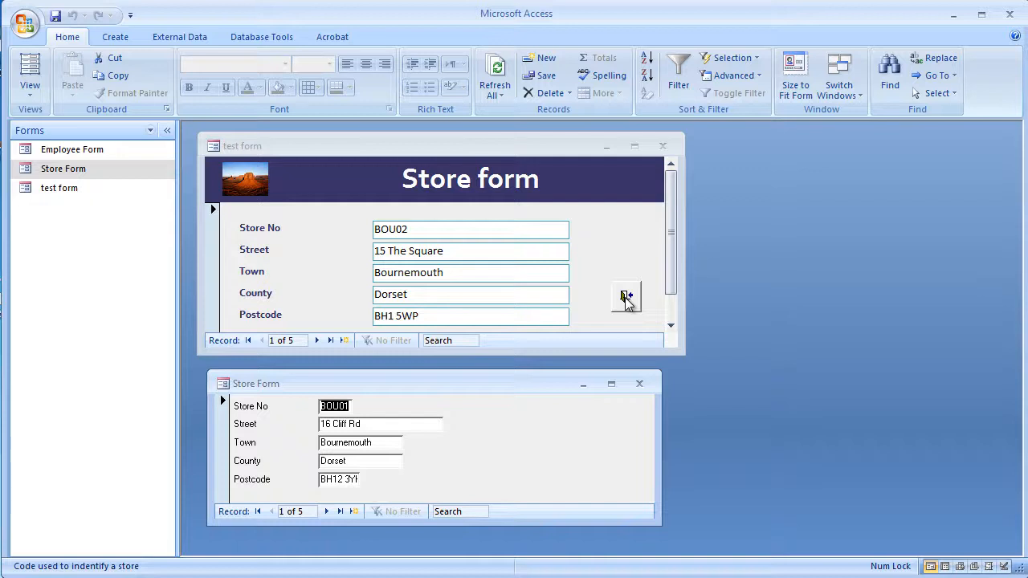
# Step: Close test form with its own exit control, and close Store Form as well
pyautogui.click(626, 298)
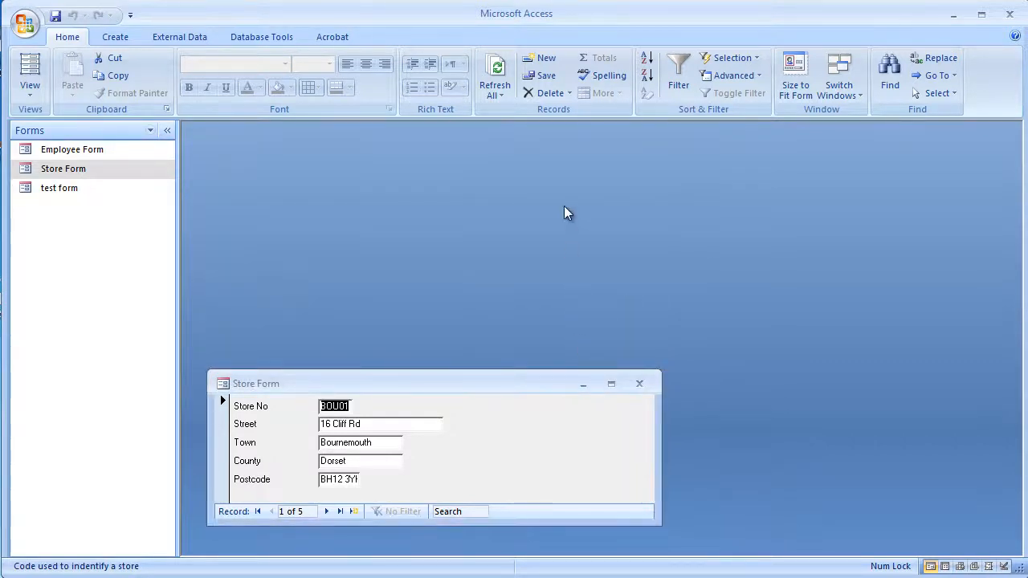
pyautogui.moveTo(528, 390); pyautogui.dragTo(502, 190)
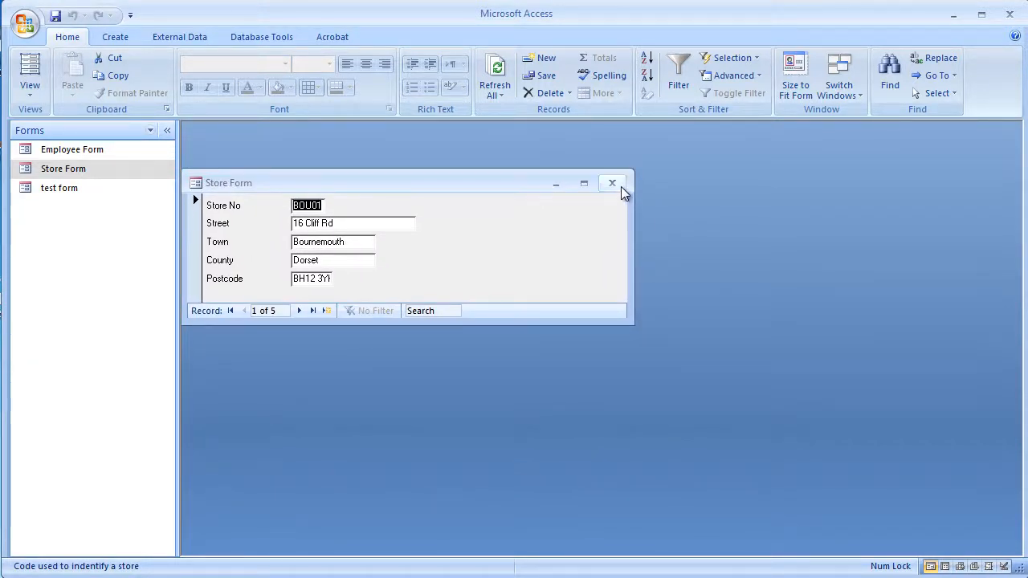
pyautogui.click(612, 184)
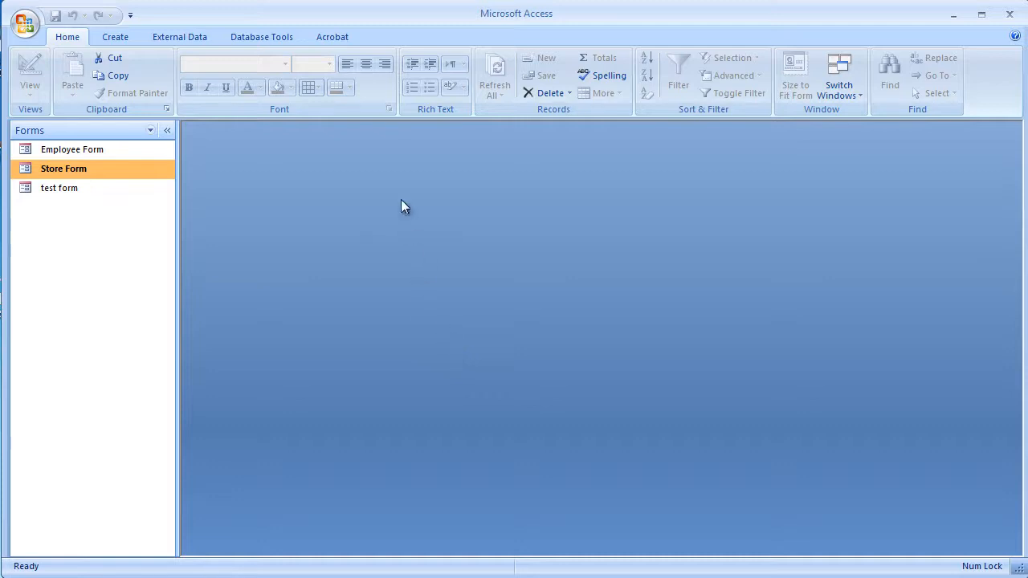
# Step: Start a new form with the Form Wizard, based on tblStore and including all of its fields
pyautogui.click(115, 38)
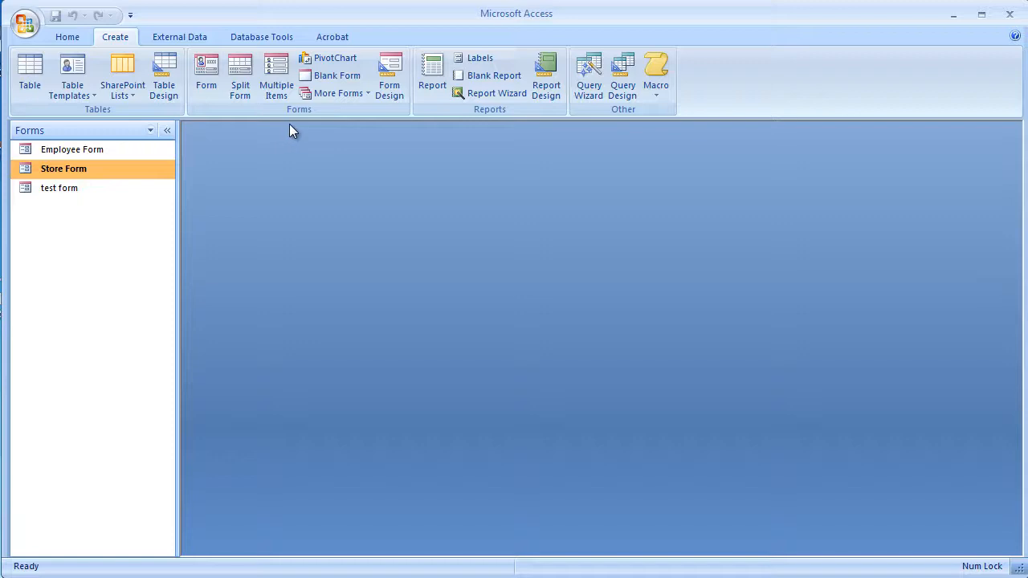
pyautogui.click(368, 96)
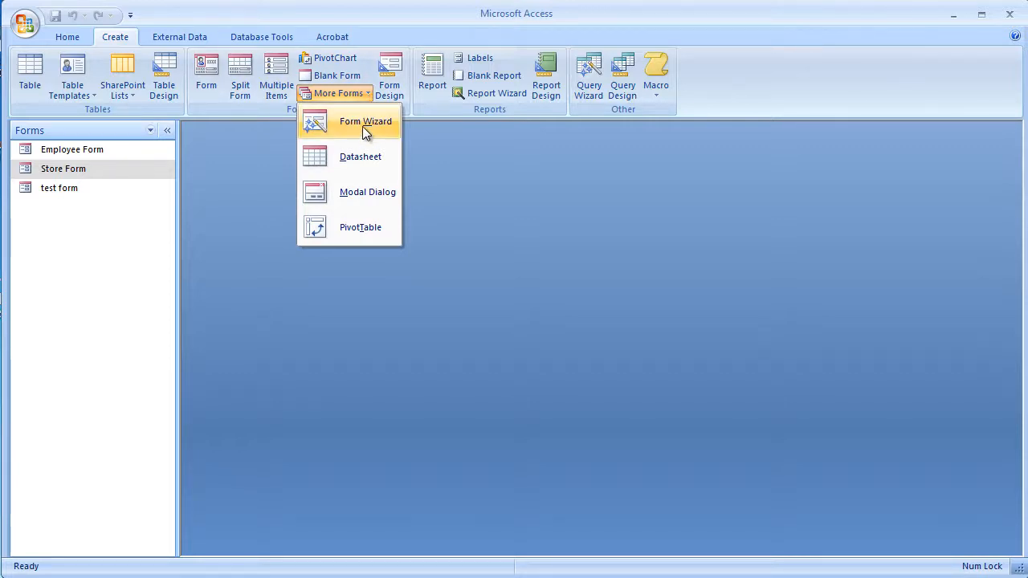
pyautogui.click(362, 126)
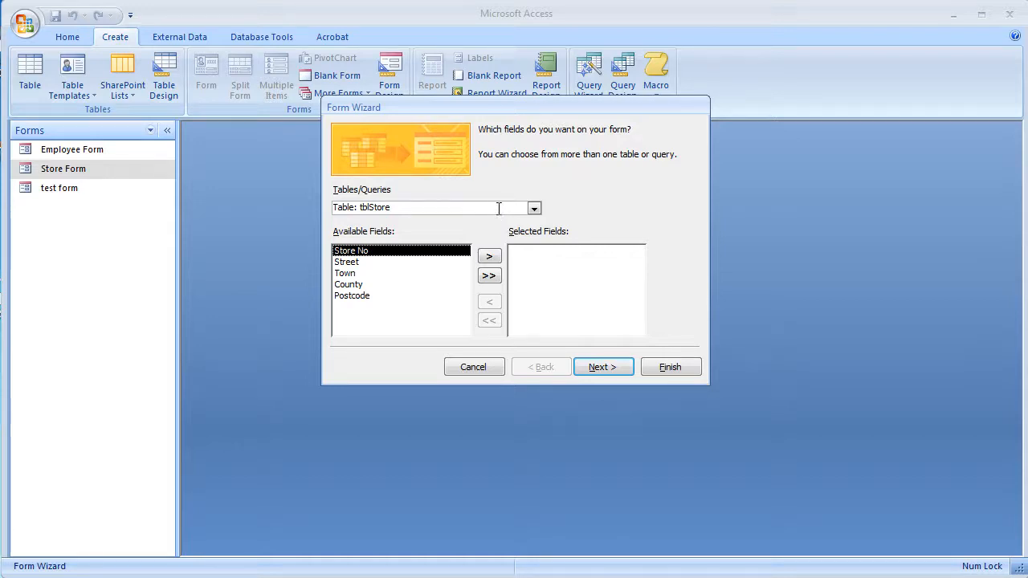
pyautogui.click(533, 208)
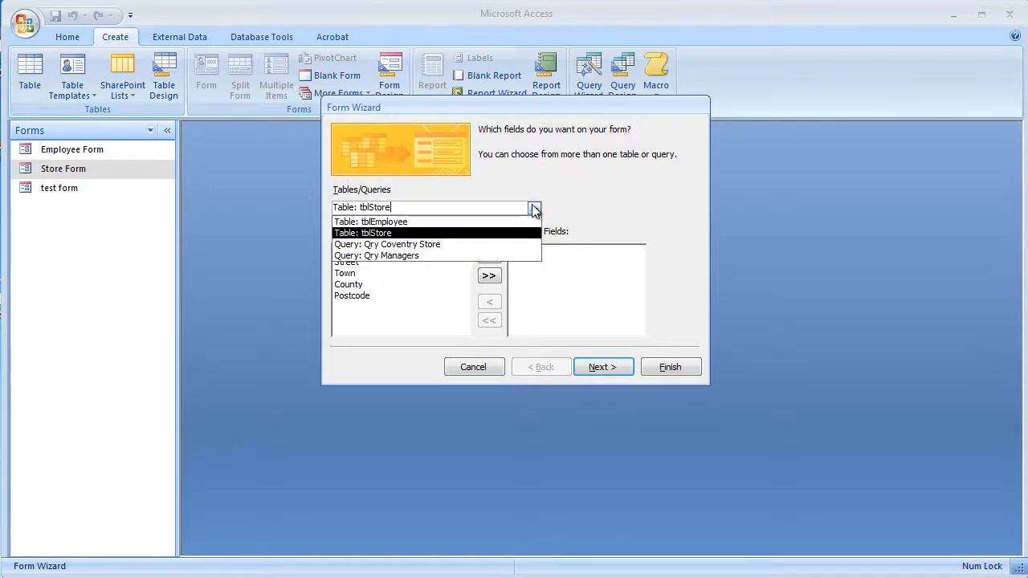
pyautogui.click(419, 209)
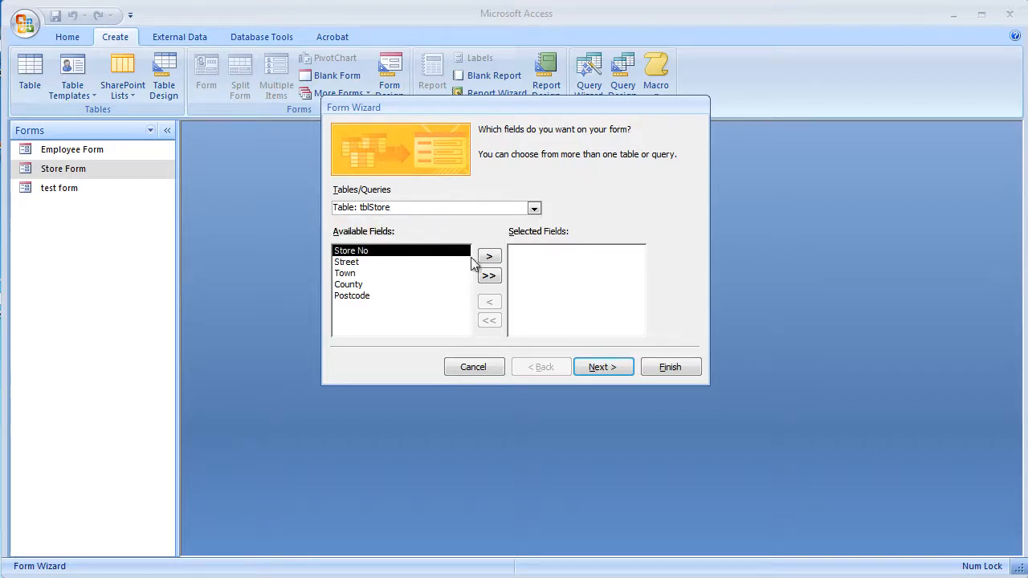
pyautogui.click(488, 277)
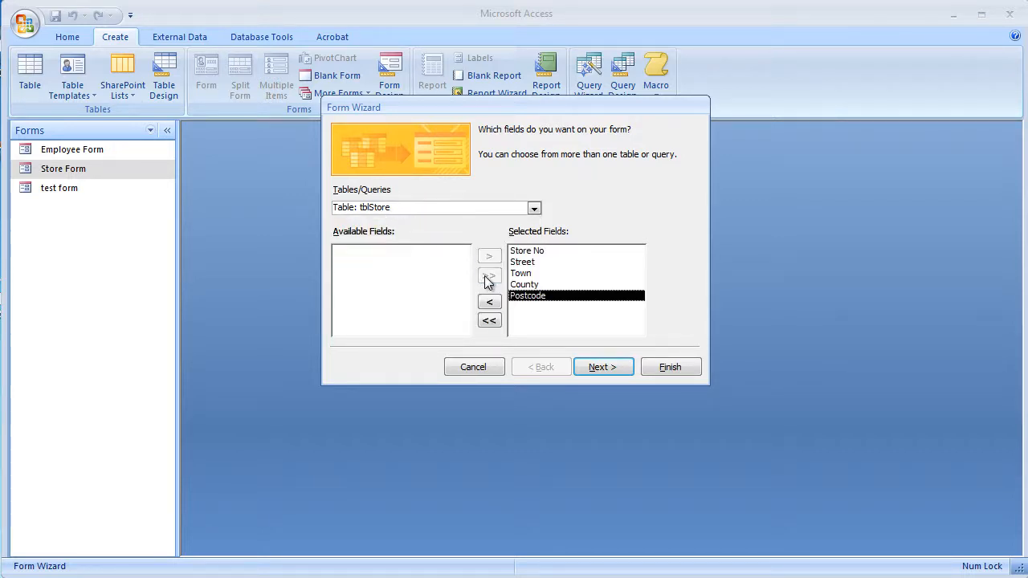
pyautogui.click(603, 368)
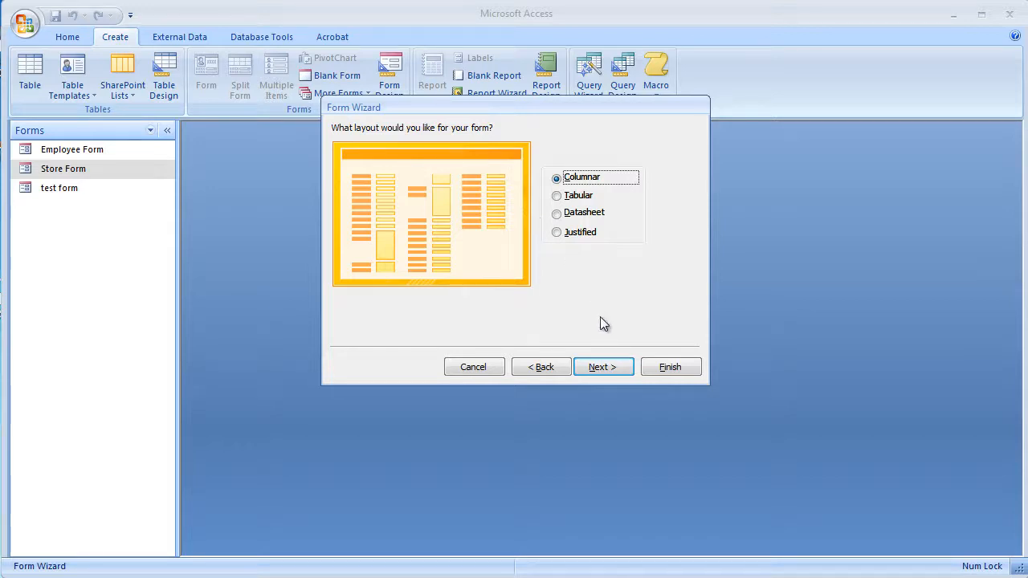
# Step: Keep the Columnar layout, compare the Flow and Civic styles, and choose the None style for the form
pyautogui.click(601, 369)
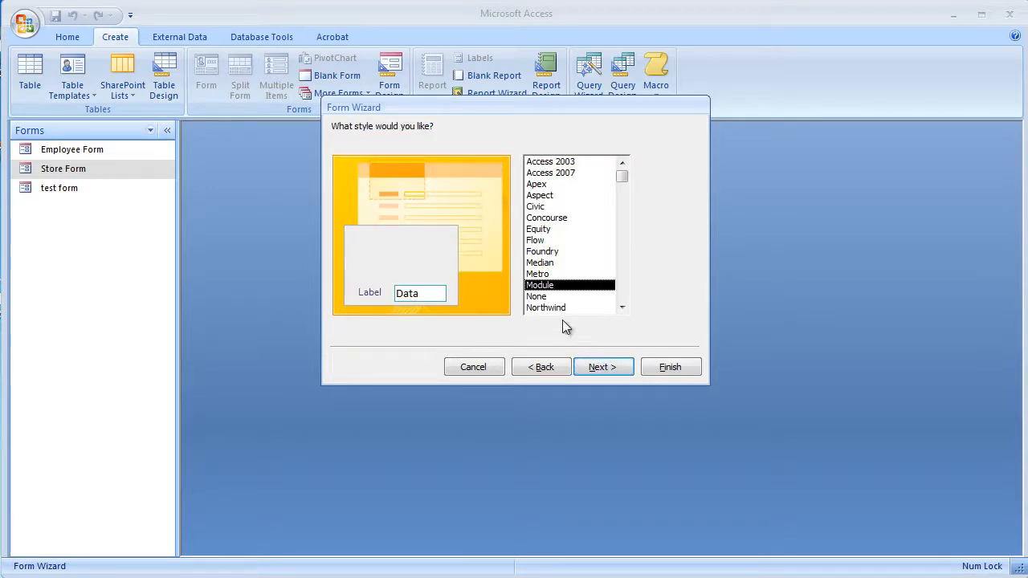
pyautogui.click(540, 221)
pyautogui.click(540, 240)
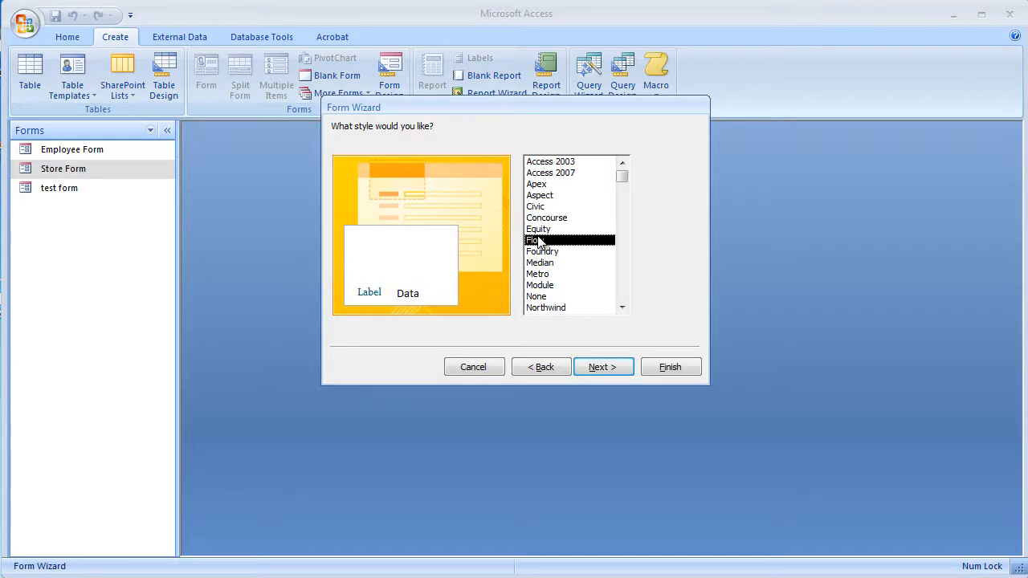
pyautogui.click(540, 208)
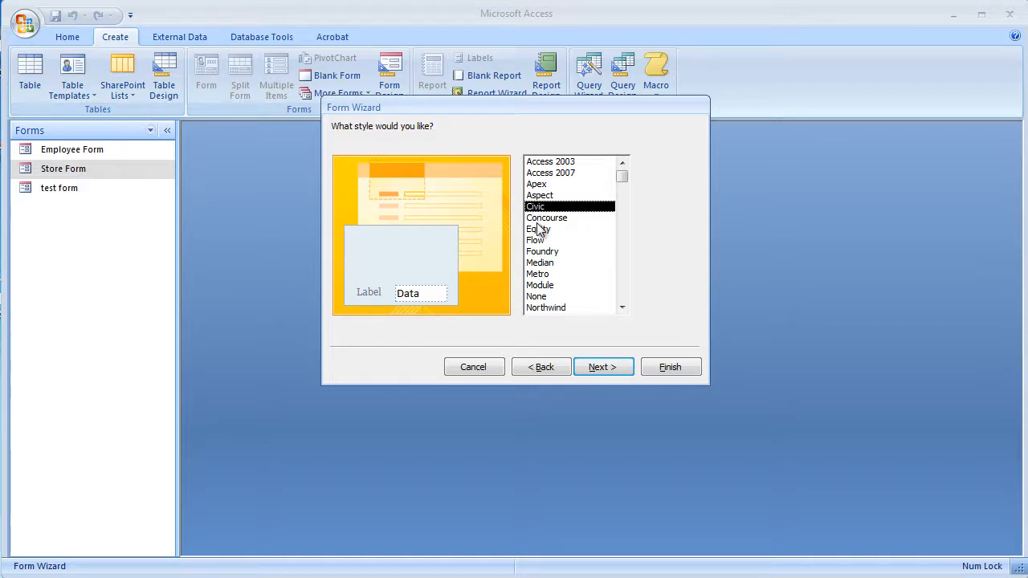
pyautogui.click(546, 297)
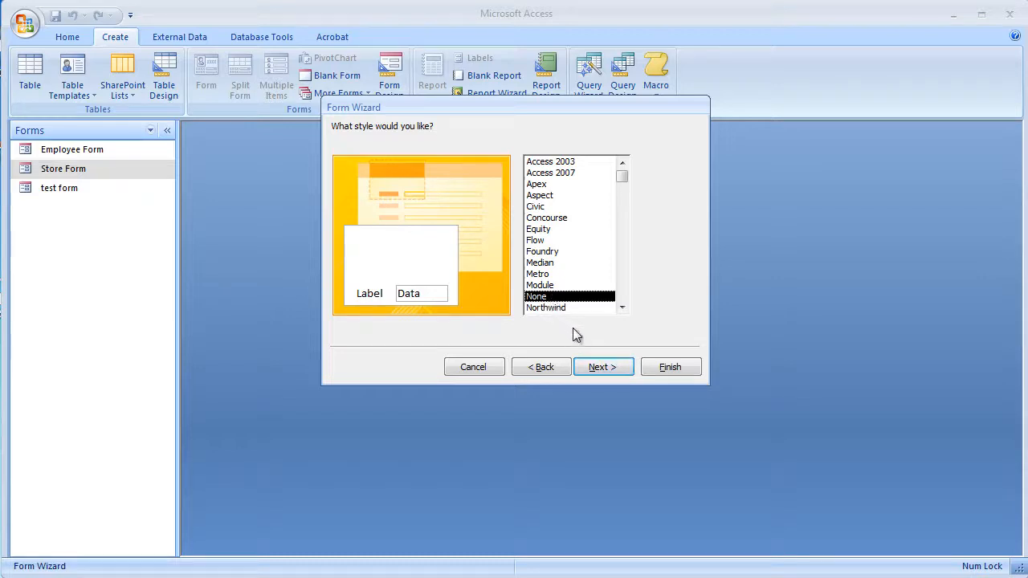
pyautogui.click(604, 367)
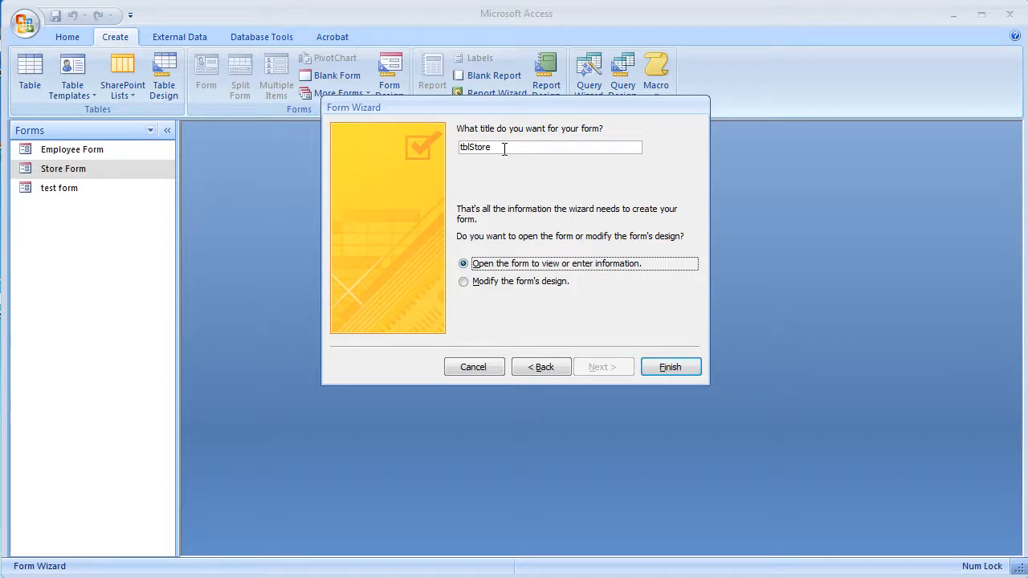
# Step: Title the form TEST FORM 2 and finish the wizard with the form opened for viewing
pyautogui.moveTo(504, 149); pyautogui.dragTo(378, 130)
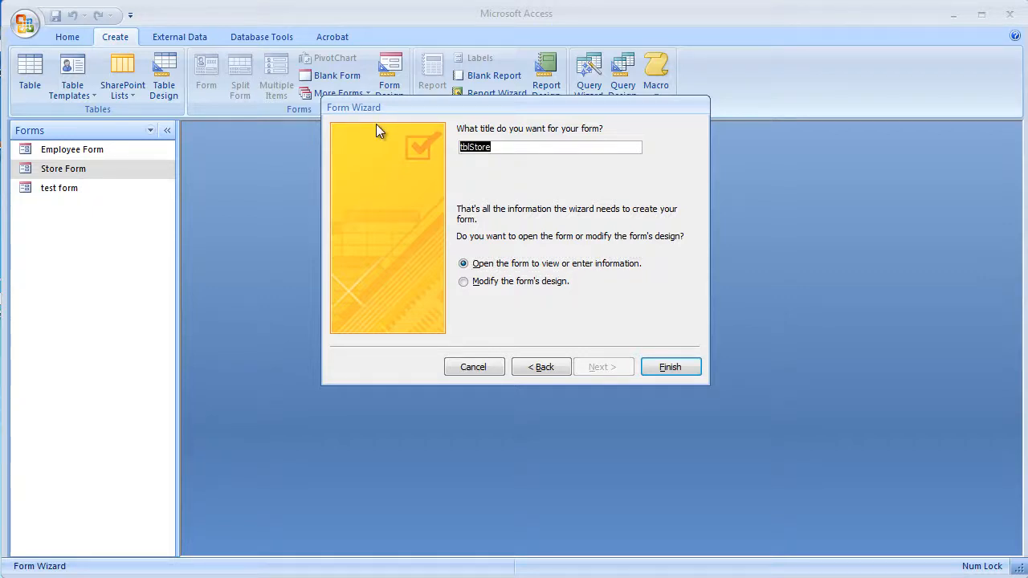
pyautogui.press('capslock')
pyautogui.write('TEST ')
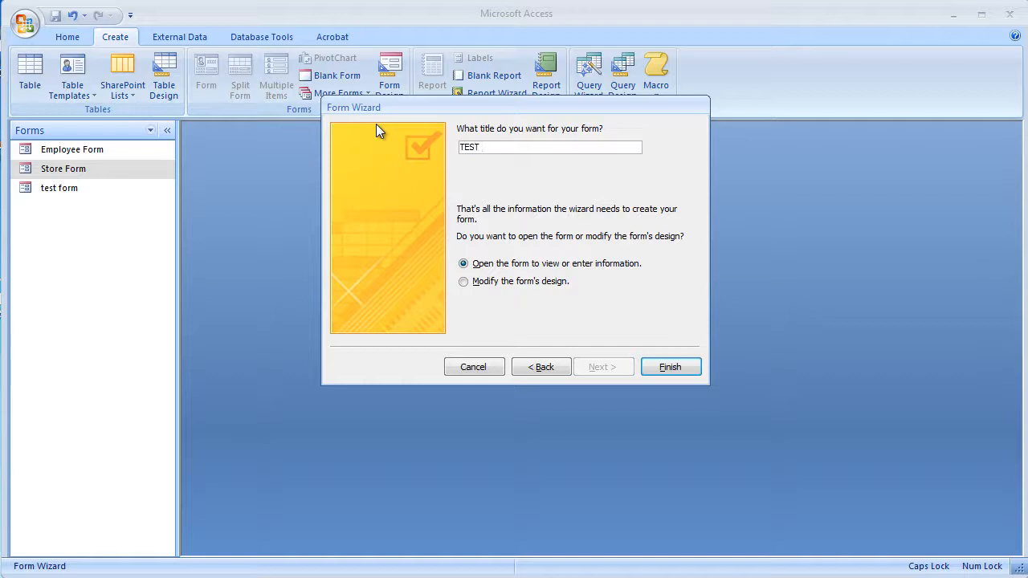
pyautogui.write('2')
pyautogui.press('BackSpace')
pyautogui.write('FORM 2')
pyautogui.click(681, 371)
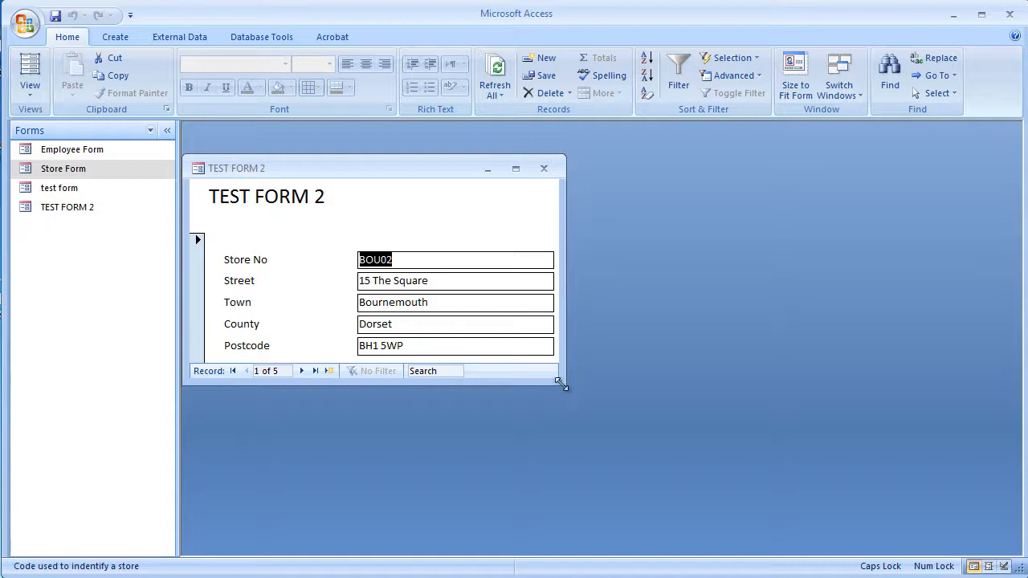
# Step: Enlarge the TEST FORM 2 window, look at the form in Design View, and switch it to Layout View
pyautogui.moveTo(562, 386); pyautogui.dragTo(702, 477)
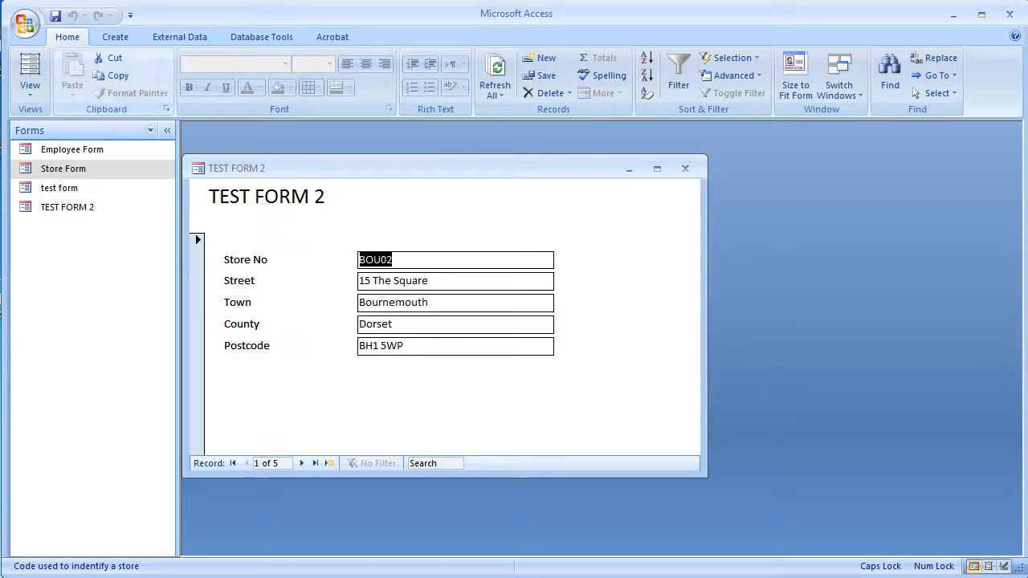
pyautogui.click(33, 98)
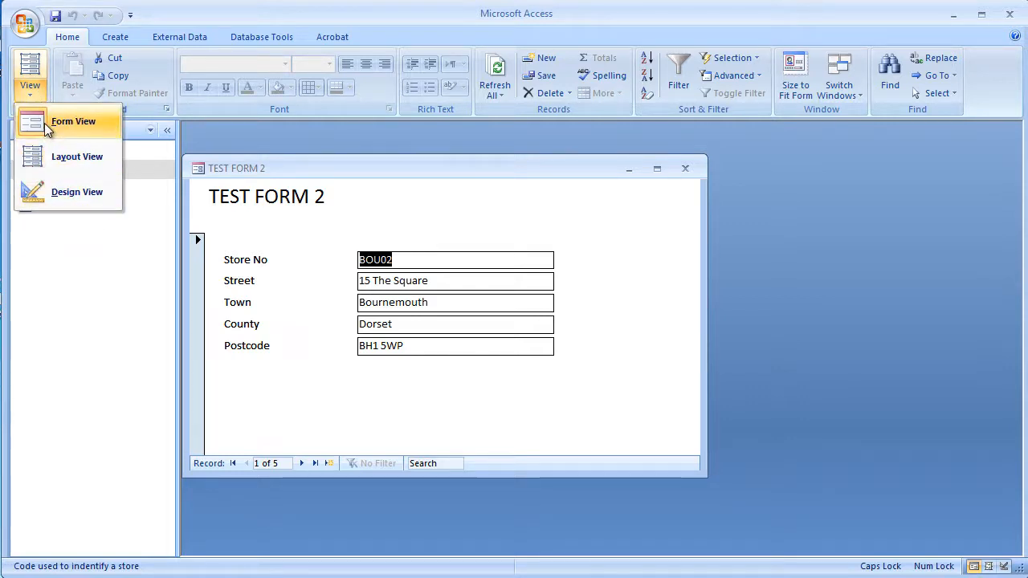
pyautogui.click(61, 192)
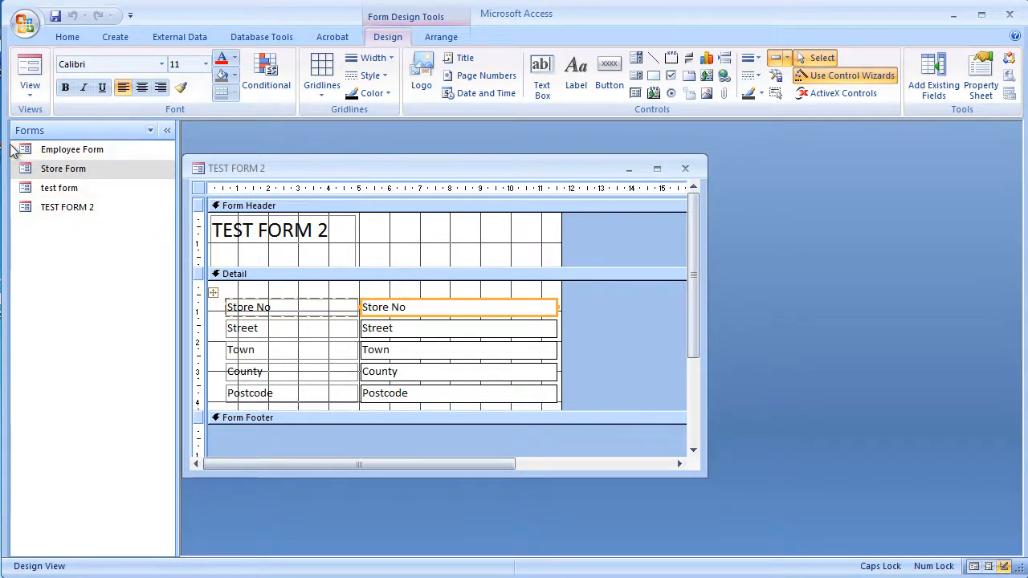
pyautogui.click(29, 90)
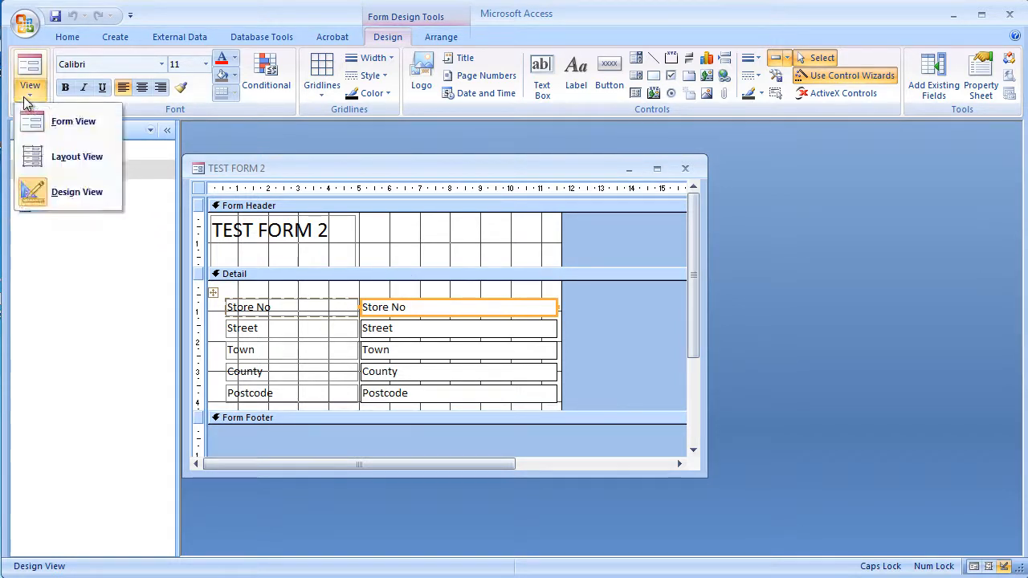
pyautogui.click(79, 159)
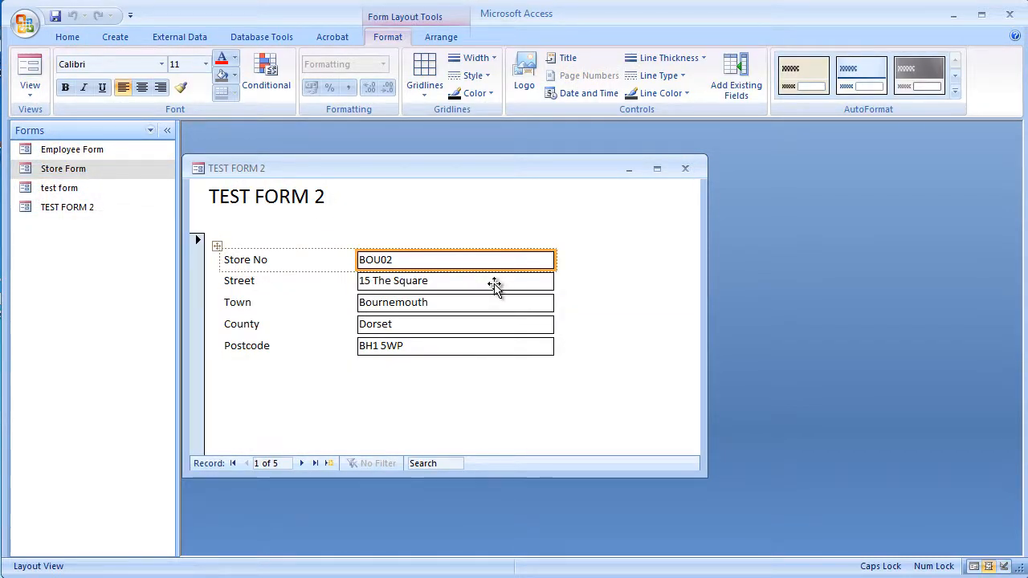
# Step: Format the form's title in bold red text at size 36
pyautogui.click(225, 197)
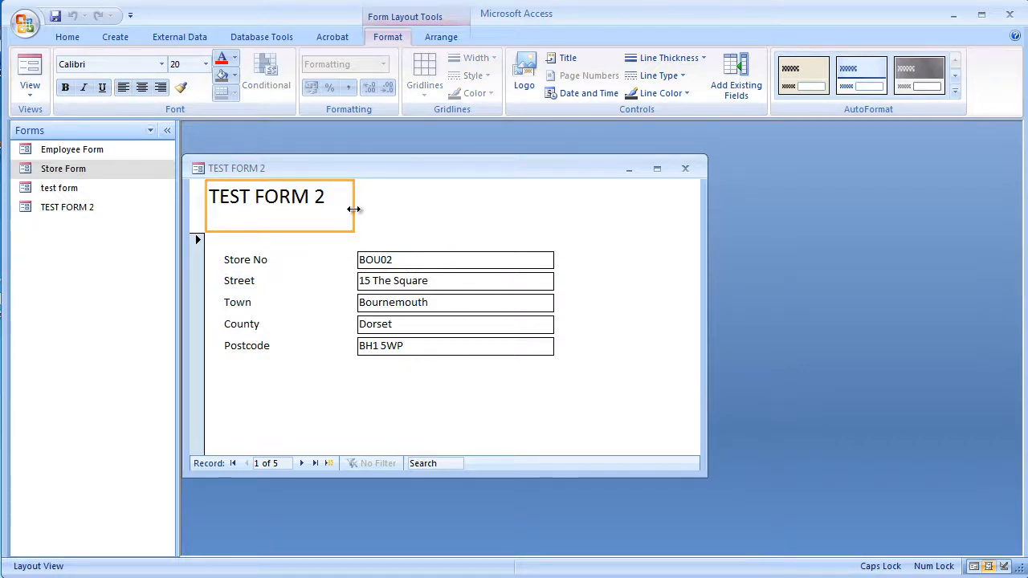
pyautogui.moveTo(354, 208); pyautogui.dragTo(648, 222)
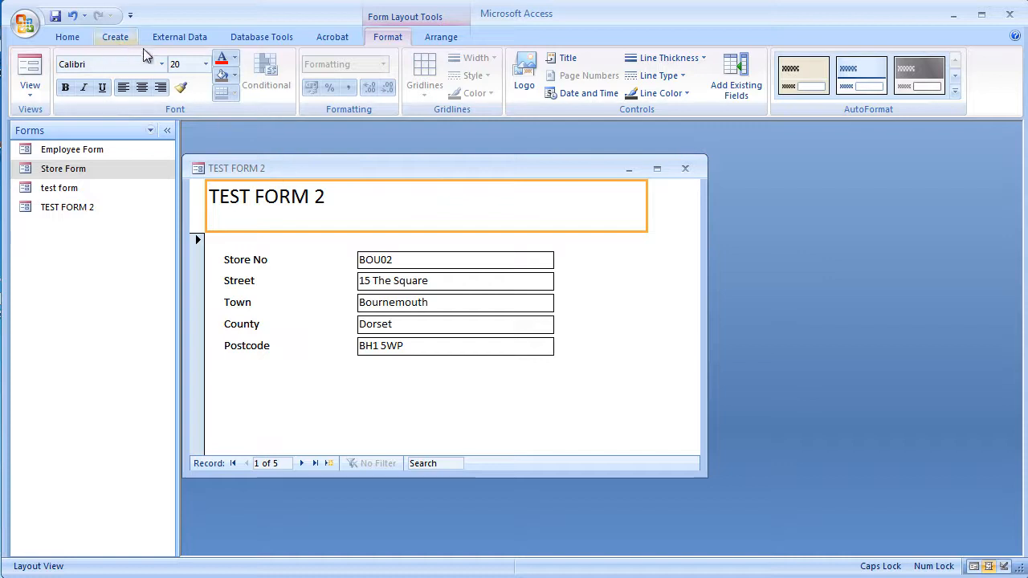
pyautogui.click(65, 88)
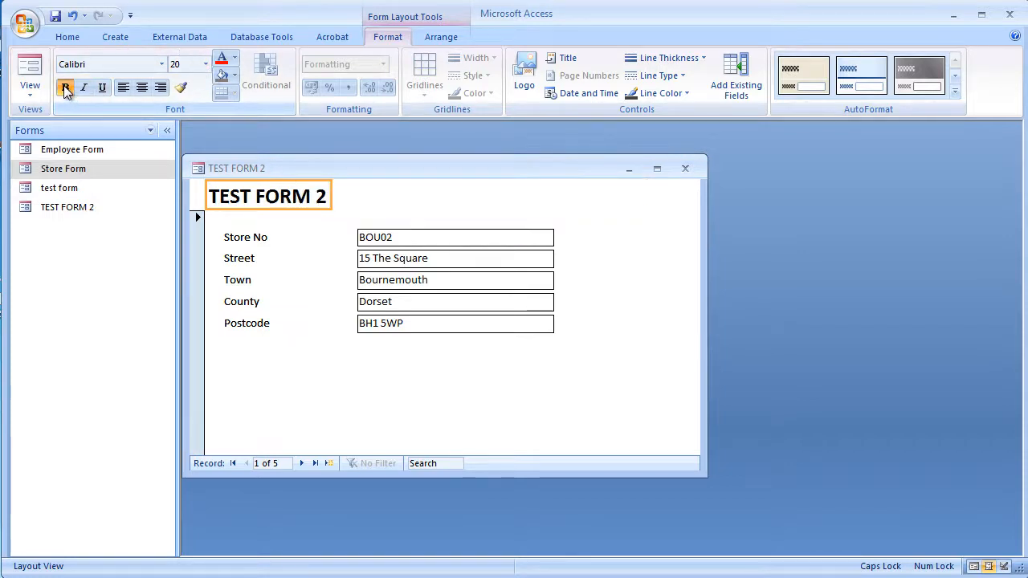
pyautogui.click(221, 63)
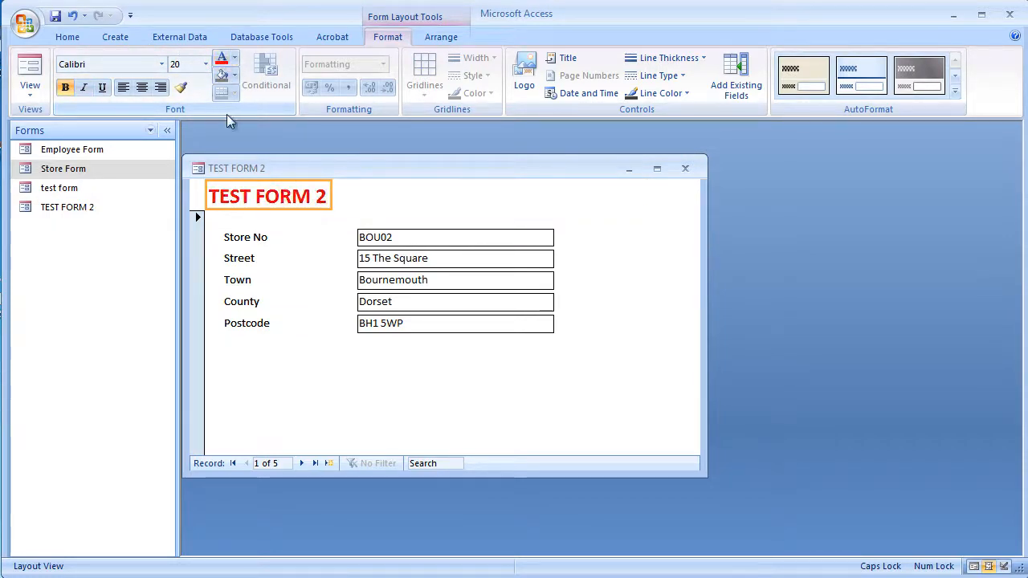
pyautogui.click(206, 64)
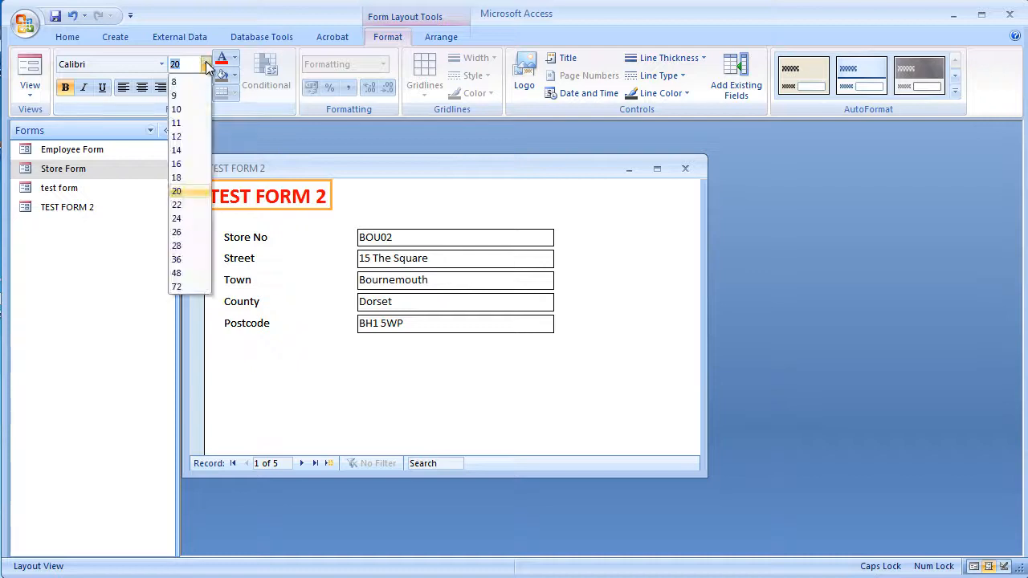
pyautogui.click(178, 259)
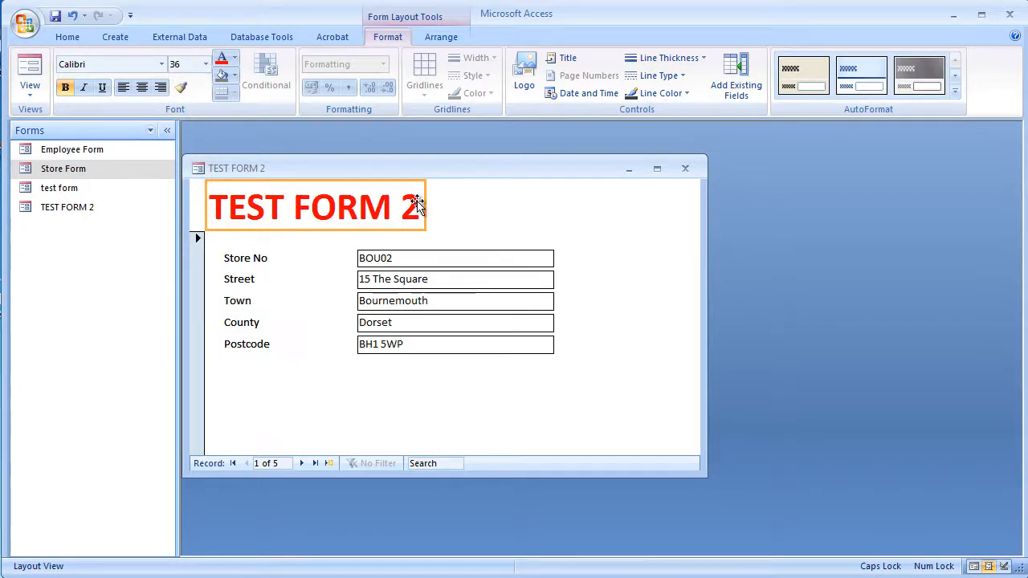
# Step: Widen the title box beyond the right edge of the field boxes and centre its text in blue
pyautogui.moveTo(416, 203); pyautogui.dragTo(428, 210)
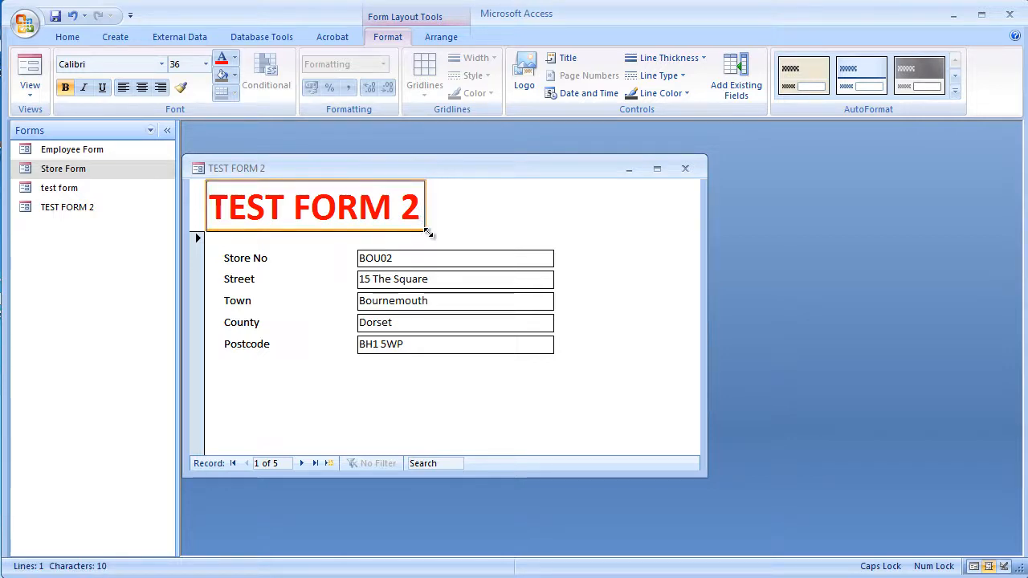
pyautogui.moveTo(424, 227); pyautogui.dragTo(620, 233)
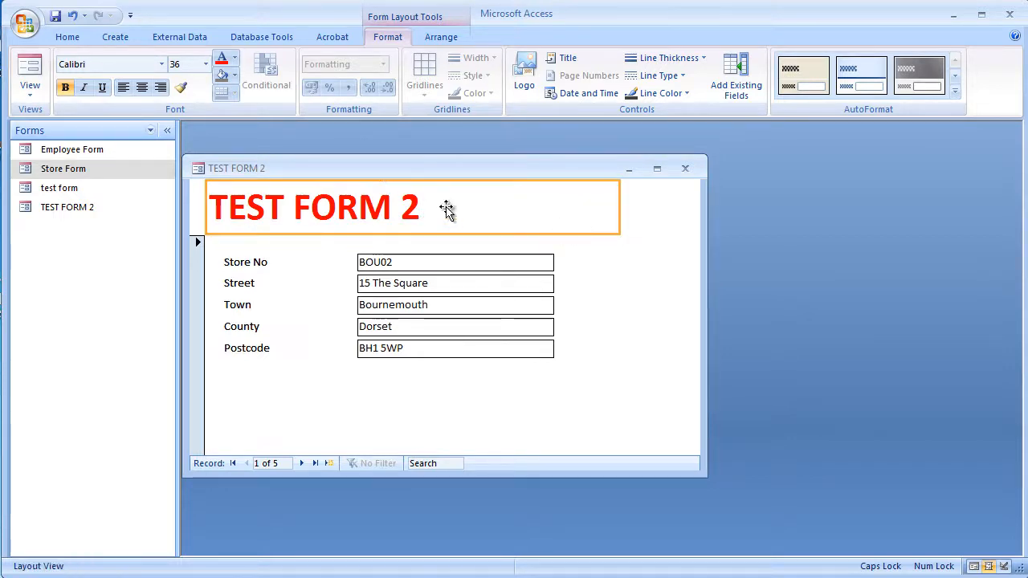
pyautogui.click(235, 58)
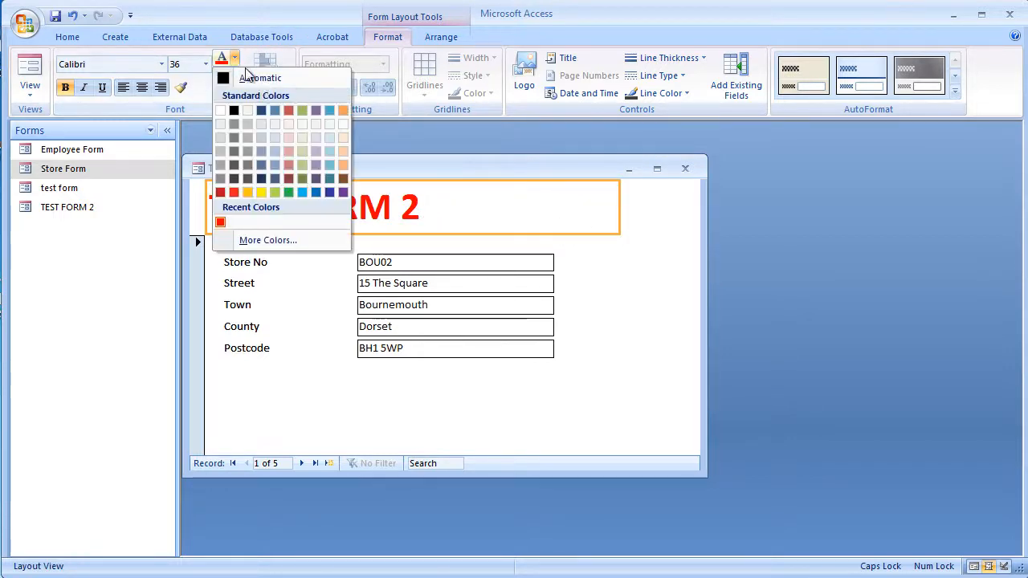
pyautogui.click(254, 240)
pyautogui.click(488, 219)
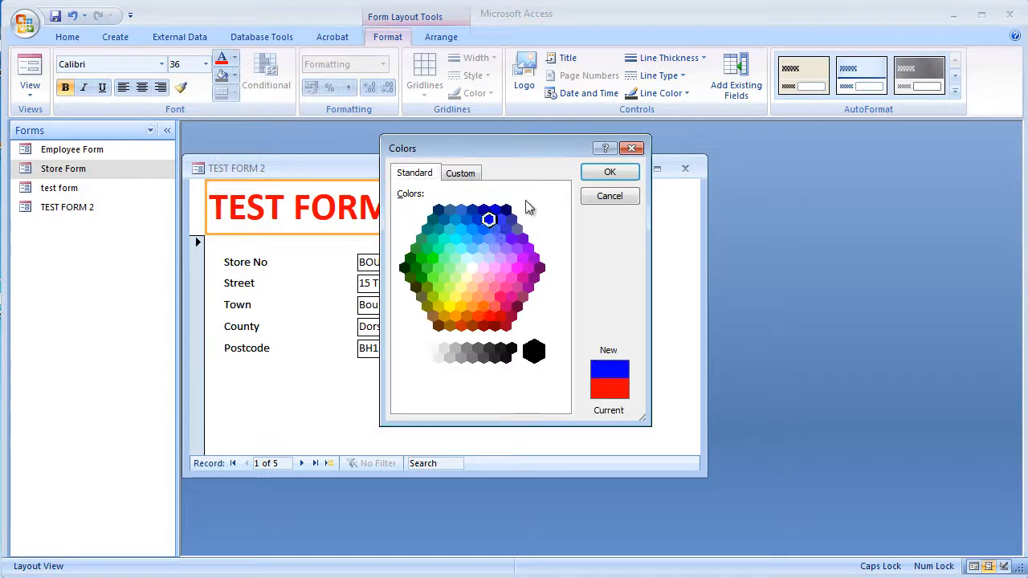
pyautogui.click(608, 174)
pyautogui.click(143, 88)
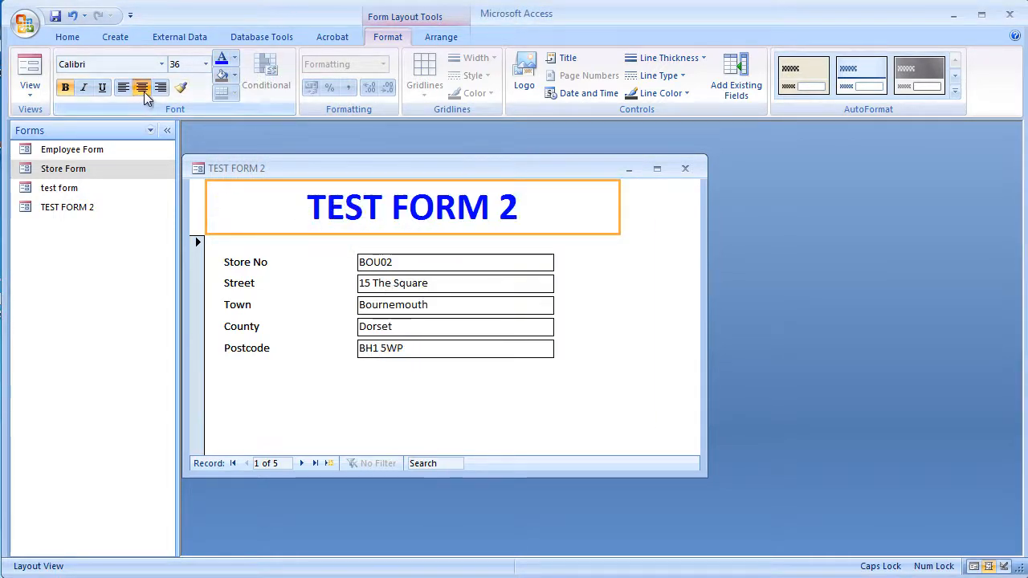
# Step: Make all five field labels bold, from Store No to Postcode
pyautogui.click(237, 267)
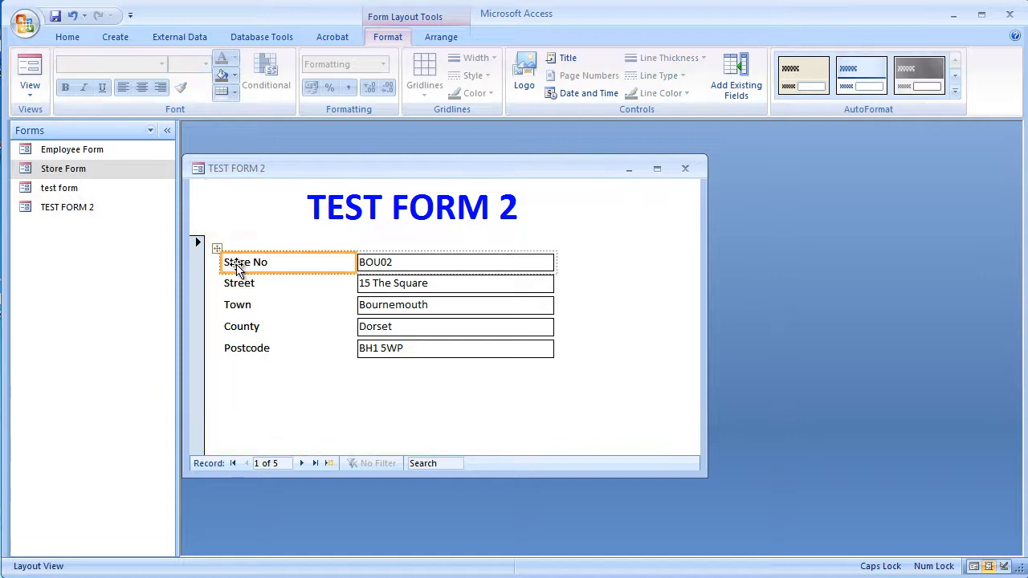
pyautogui.click(66, 88)
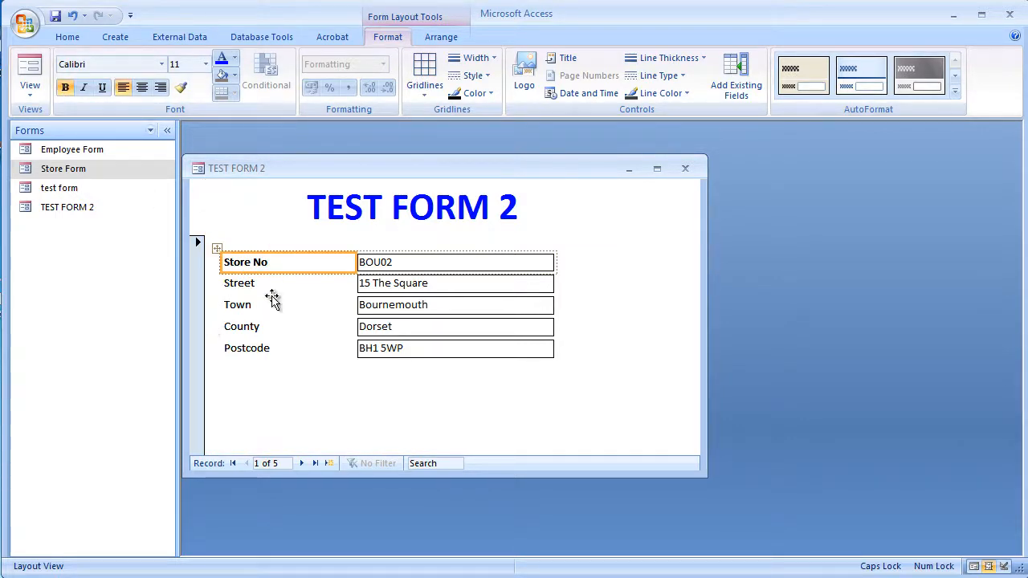
pyautogui.keyDown('shift'); pyautogui.click(242, 289); pyautogui.keyUp('shift')
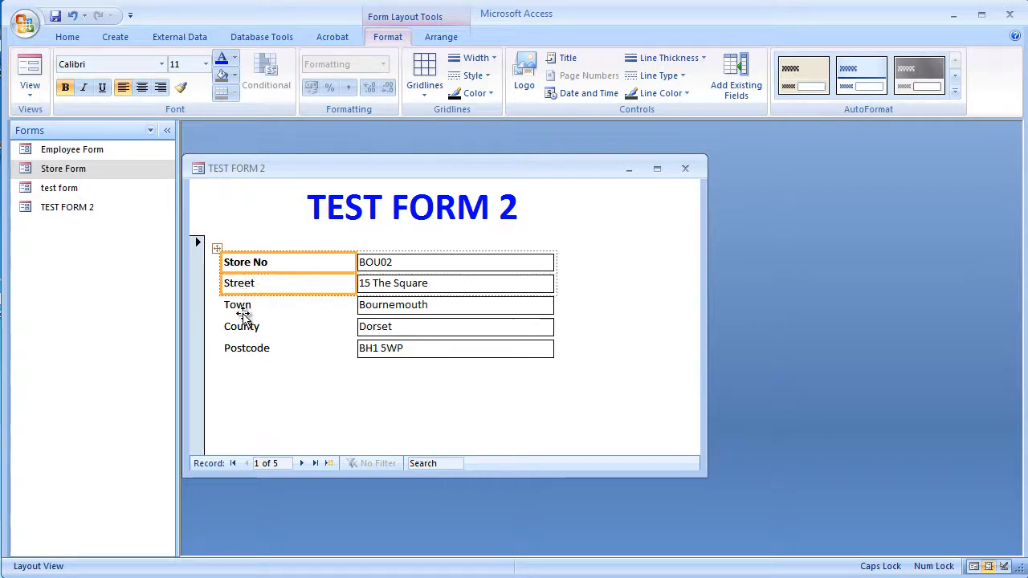
pyautogui.keyDown('shift'); pyautogui.click(245, 308); pyautogui.keyUp('shift')
pyautogui.keyDown('shift'); pyautogui.click(245, 331); pyautogui.keyUp('shift')
pyautogui.keyDown('shift'); pyautogui.click(248, 354); pyautogui.keyUp('shift')
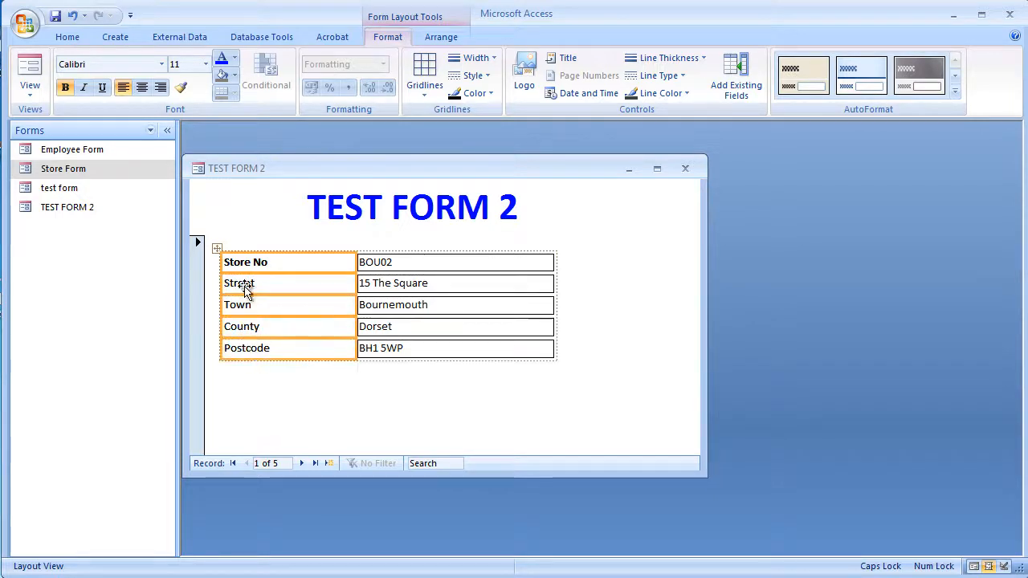
pyautogui.click(66, 87)
pyautogui.click(66, 87)
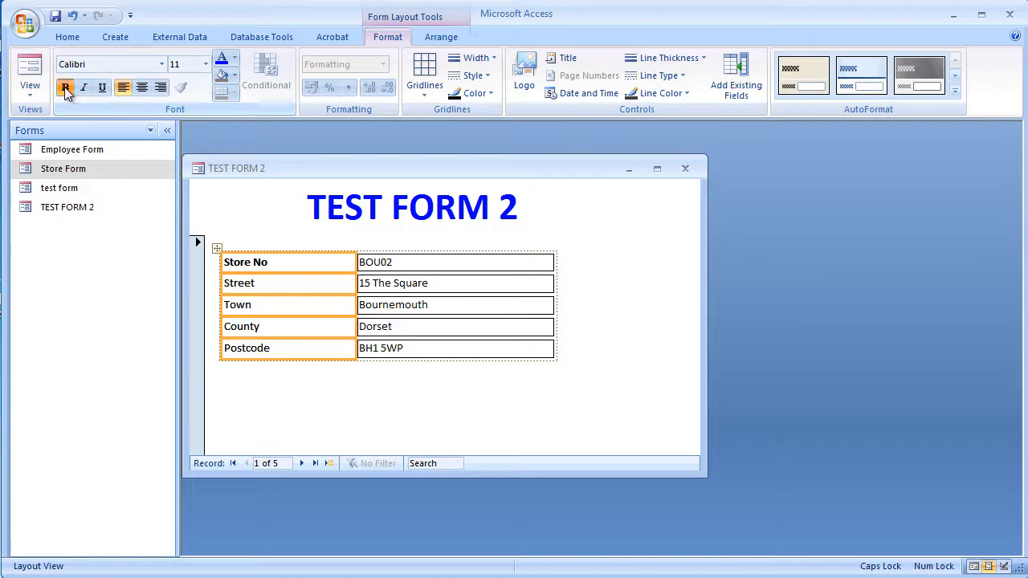
pyautogui.click(66, 88)
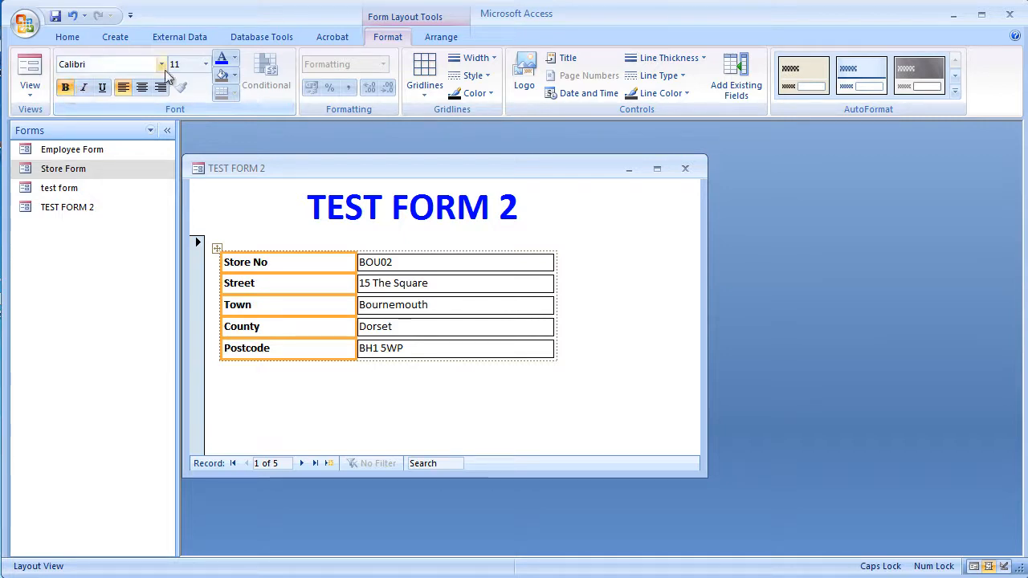
# Step: Try blue text on the five selected field labels, and set their font colour to red
pyautogui.click(224, 67)
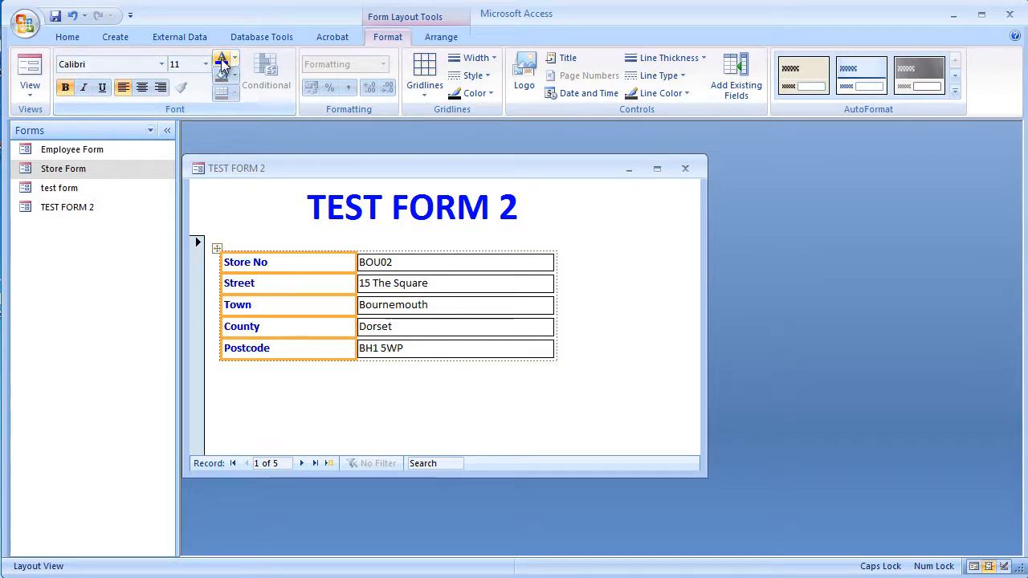
pyautogui.click(237, 61)
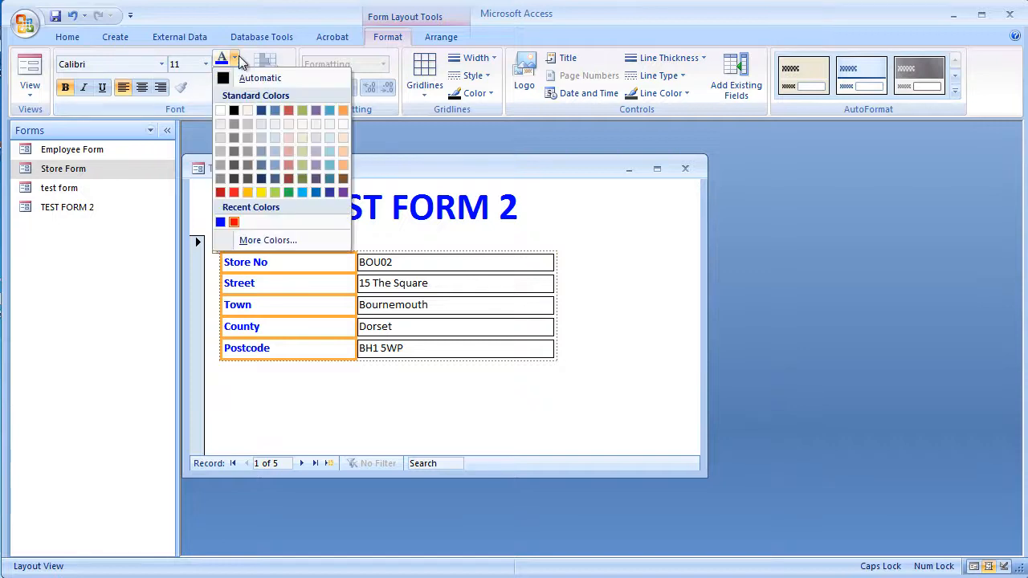
pyautogui.click(234, 221)
pyautogui.click(359, 426)
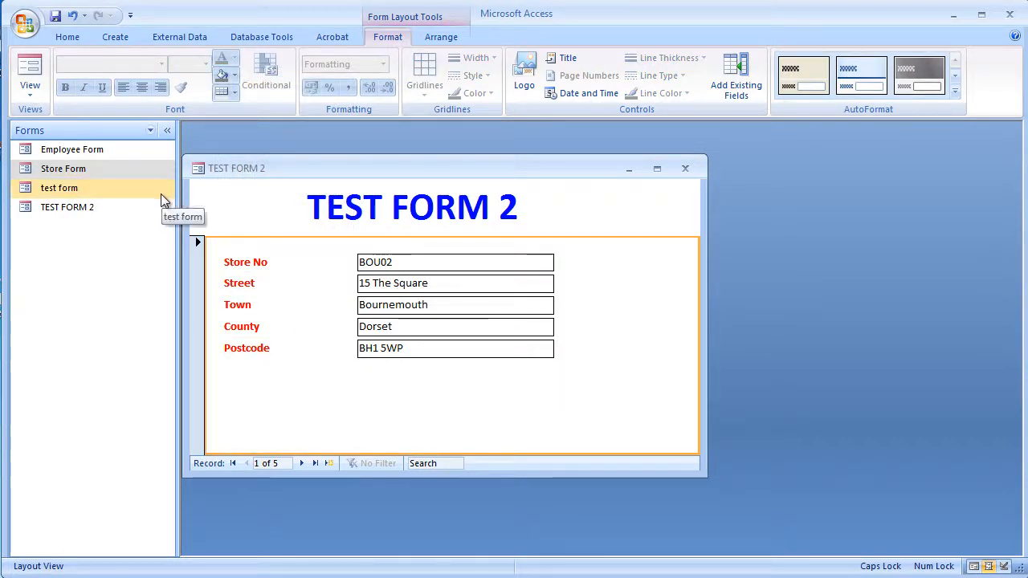
# Step: Try light blue, yellow and brown background fills on the form's title box
pyautogui.click(229, 221)
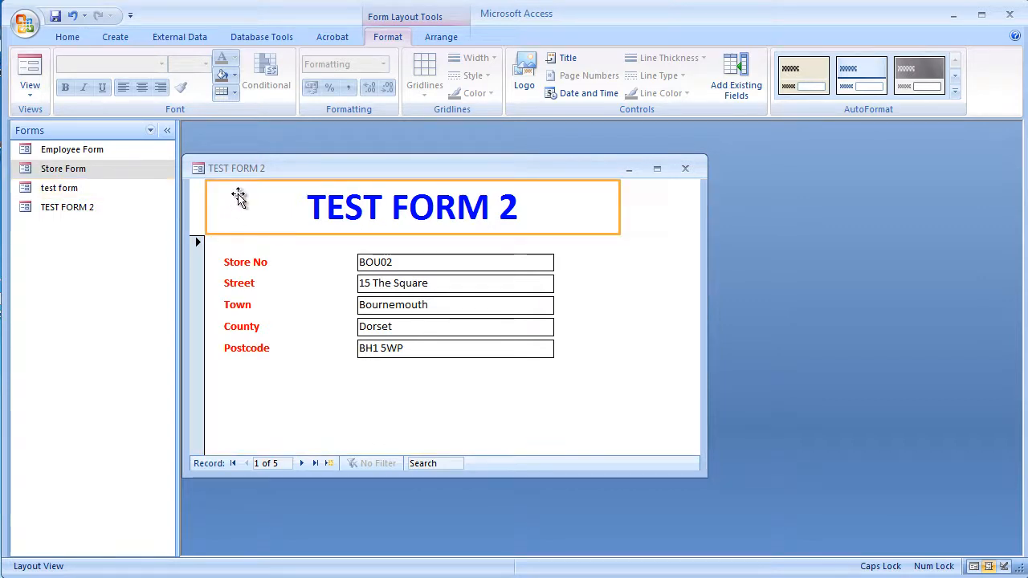
pyautogui.click(235, 76)
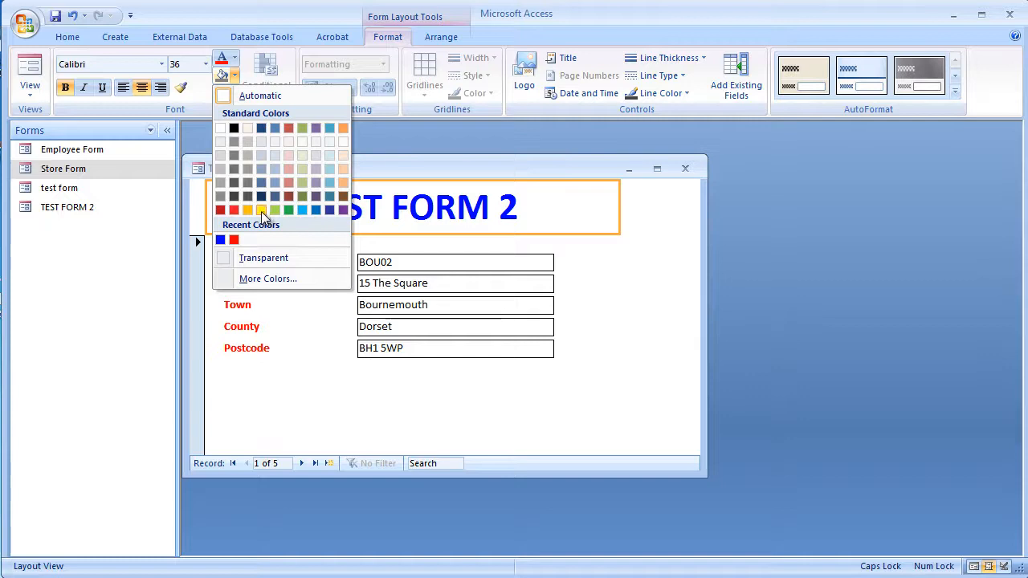
pyautogui.click(303, 210)
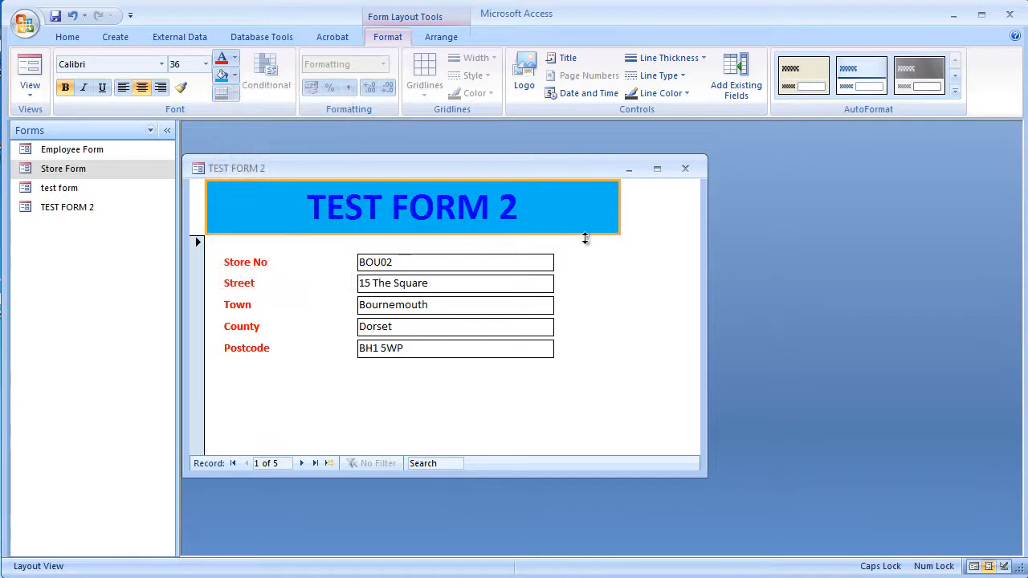
pyautogui.click(234, 77)
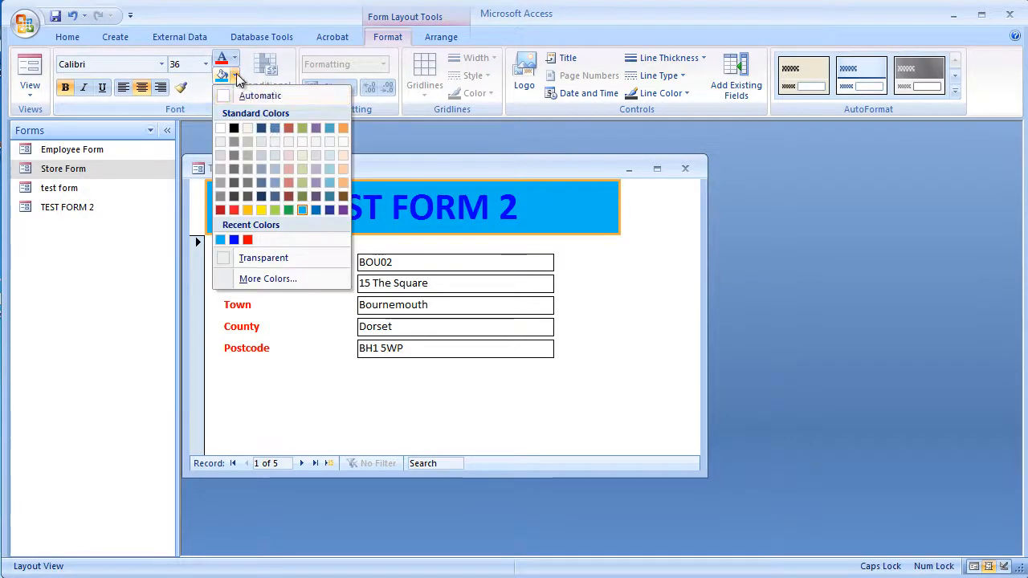
pyautogui.click(261, 212)
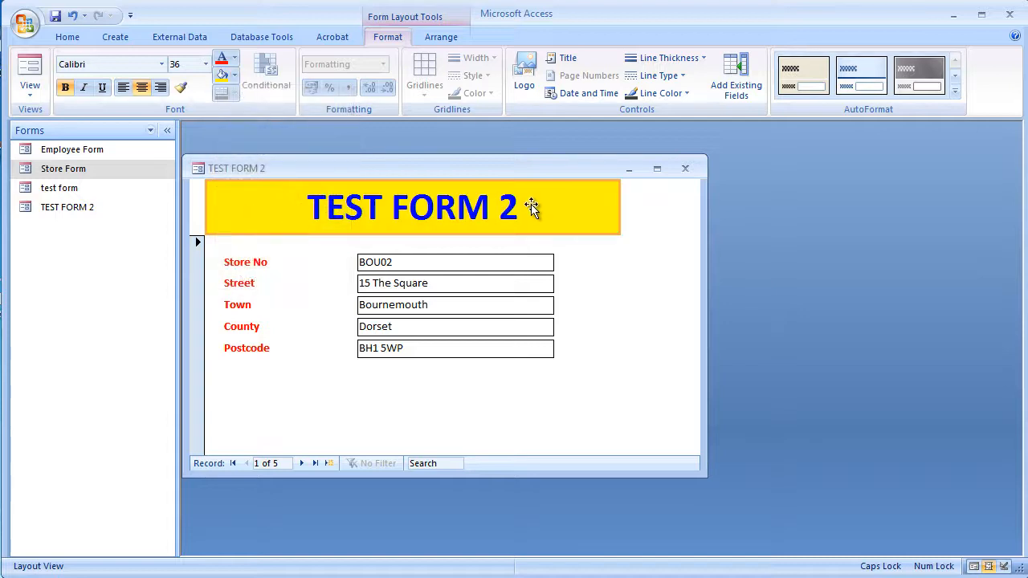
pyautogui.click(235, 76)
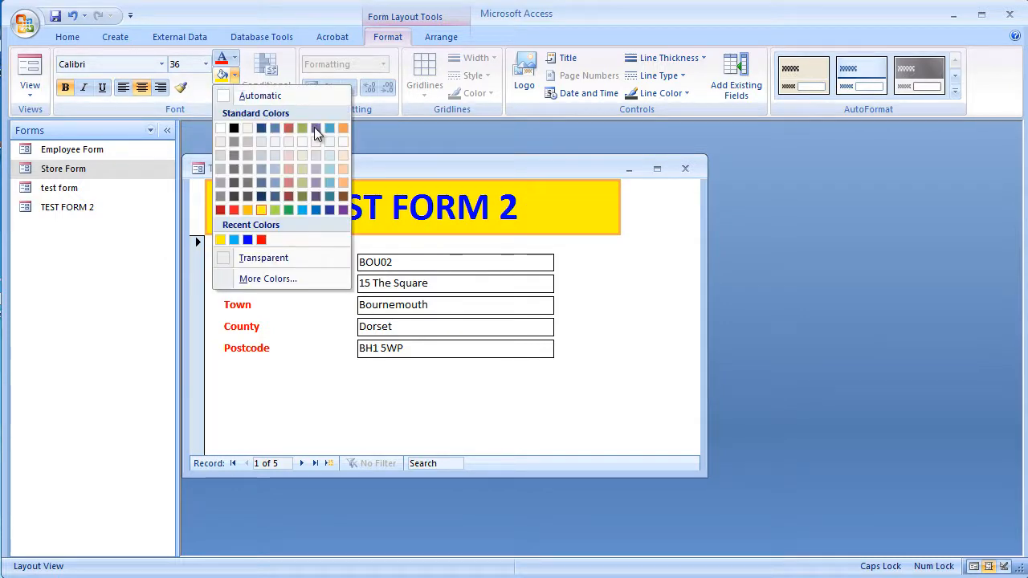
pyautogui.click(343, 197)
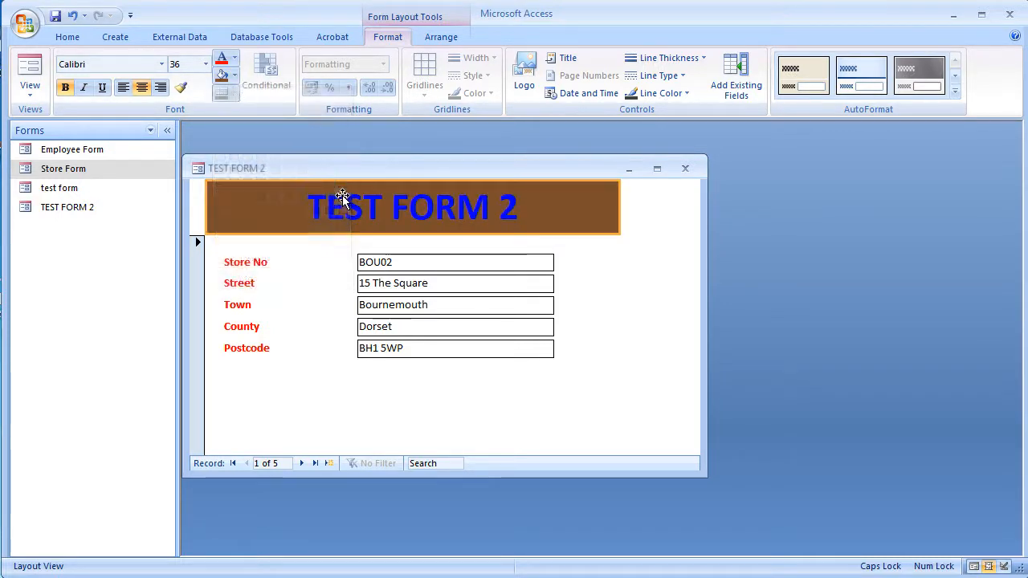
# Step: Fill the title box with a muted aqua blue and widen it to the form's right edge
pyautogui.click(234, 76)
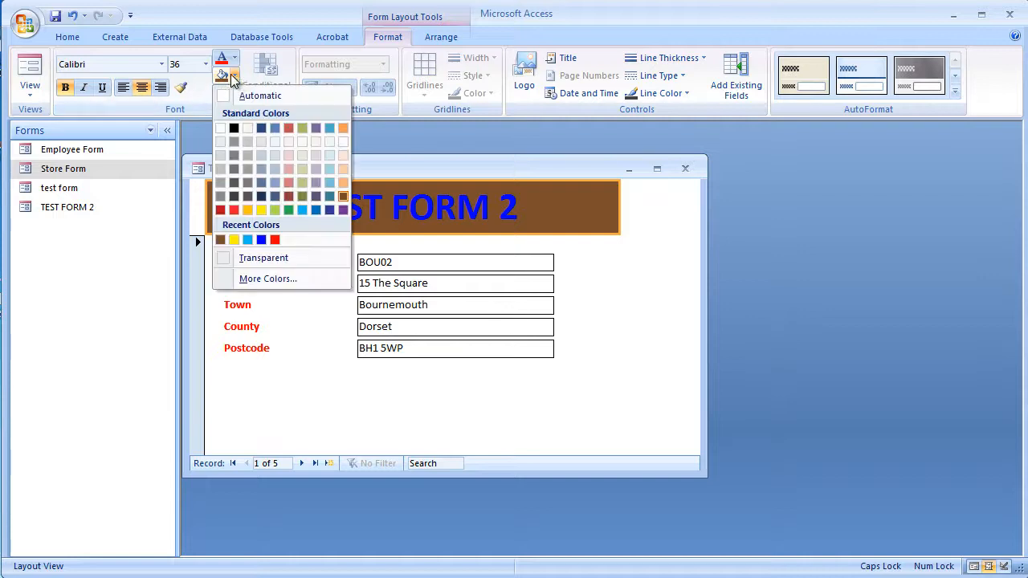
pyautogui.click(330, 182)
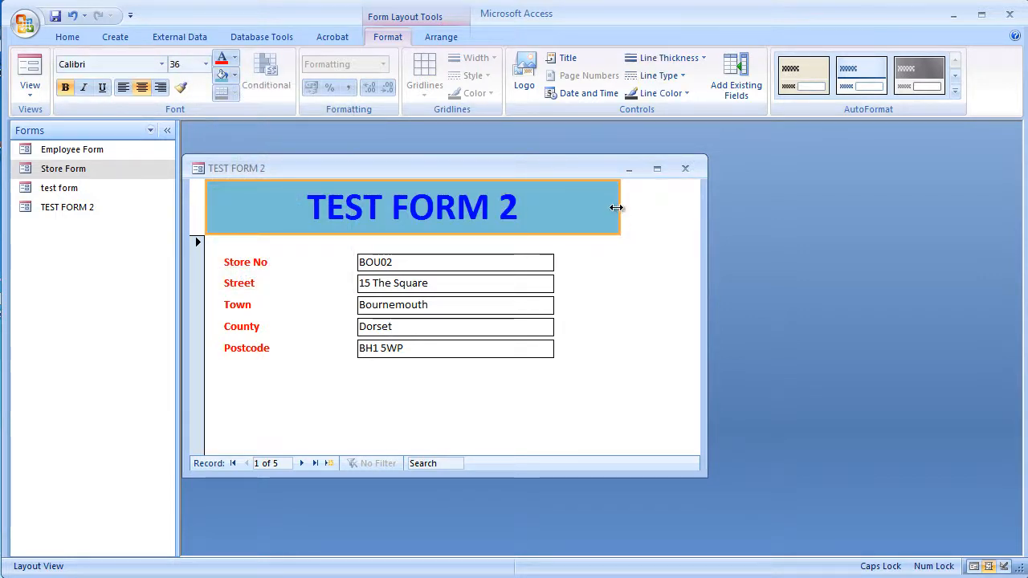
pyautogui.click(654, 319)
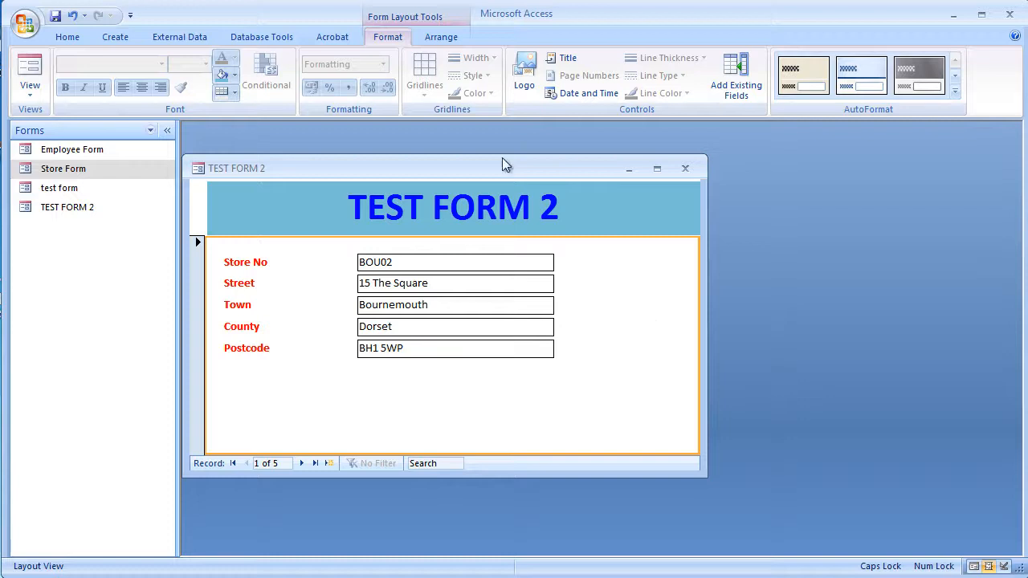
# Step: Switch the form to Design View, enlarge its window and extend the Detail section down past the 6 mark on the ruler
pyautogui.click(30, 93)
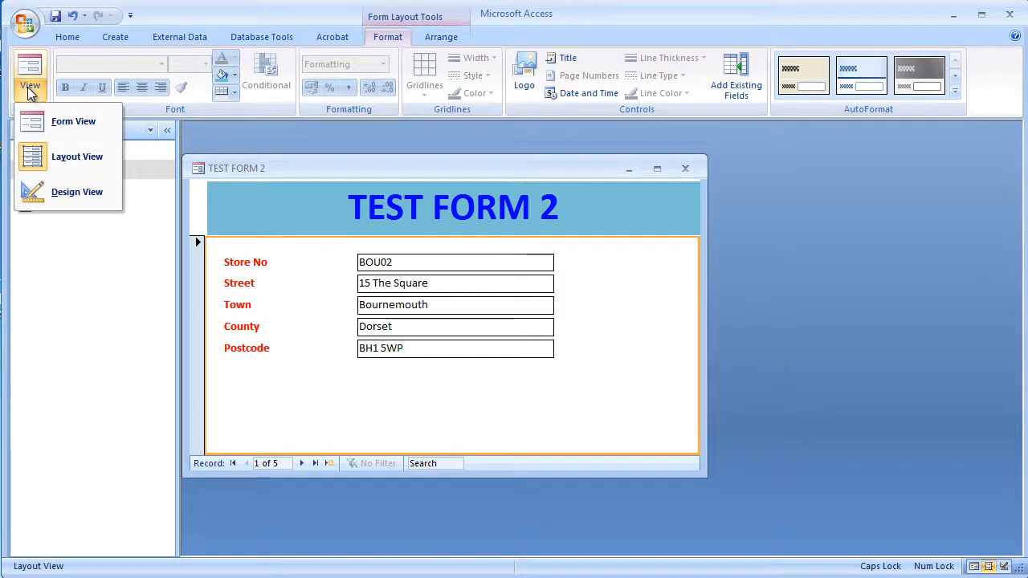
pyautogui.click(85, 196)
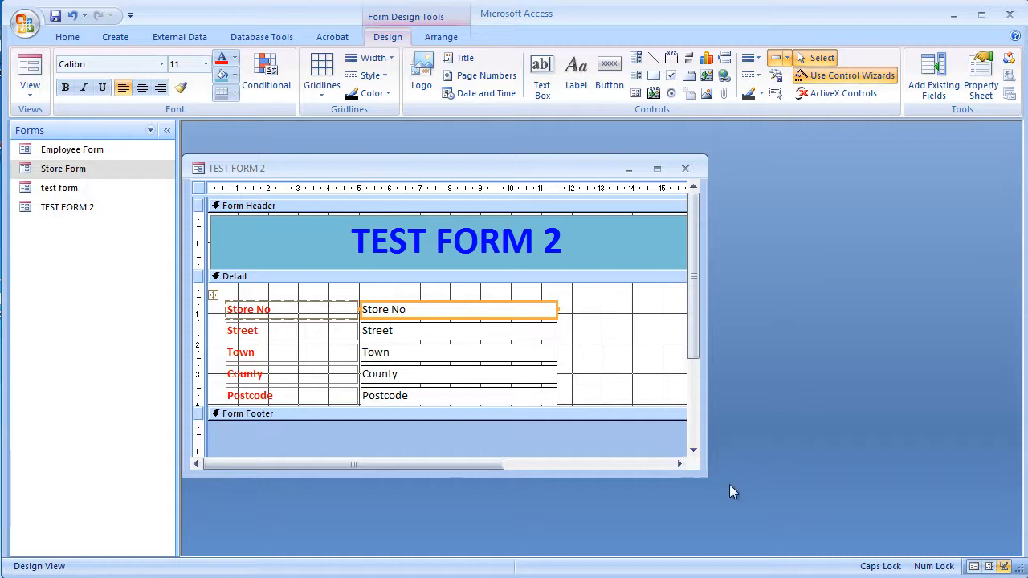
pyautogui.moveTo(708, 476); pyautogui.dragTo(779, 509)
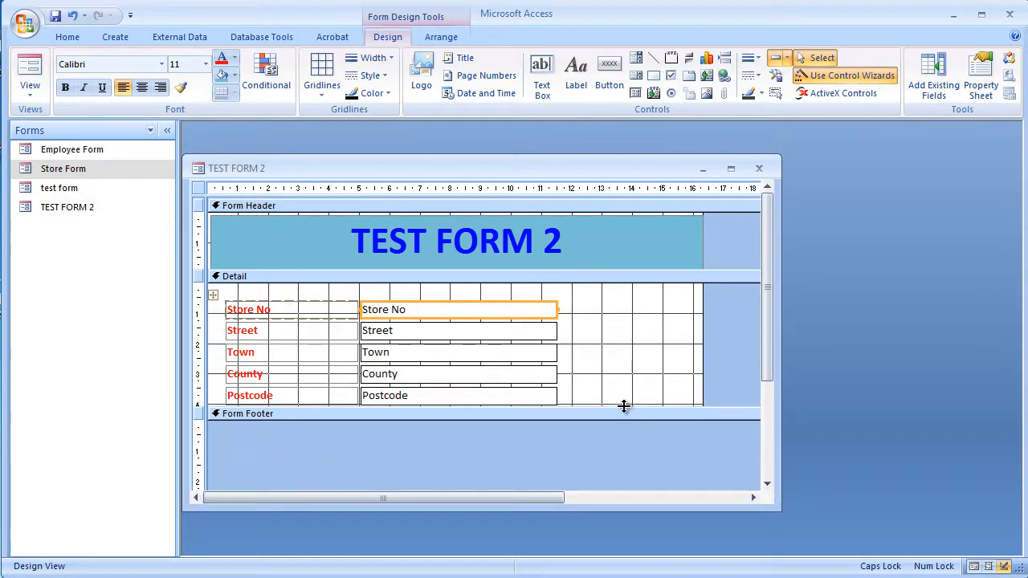
pyautogui.moveTo(624, 411); pyautogui.dragTo(636, 476)
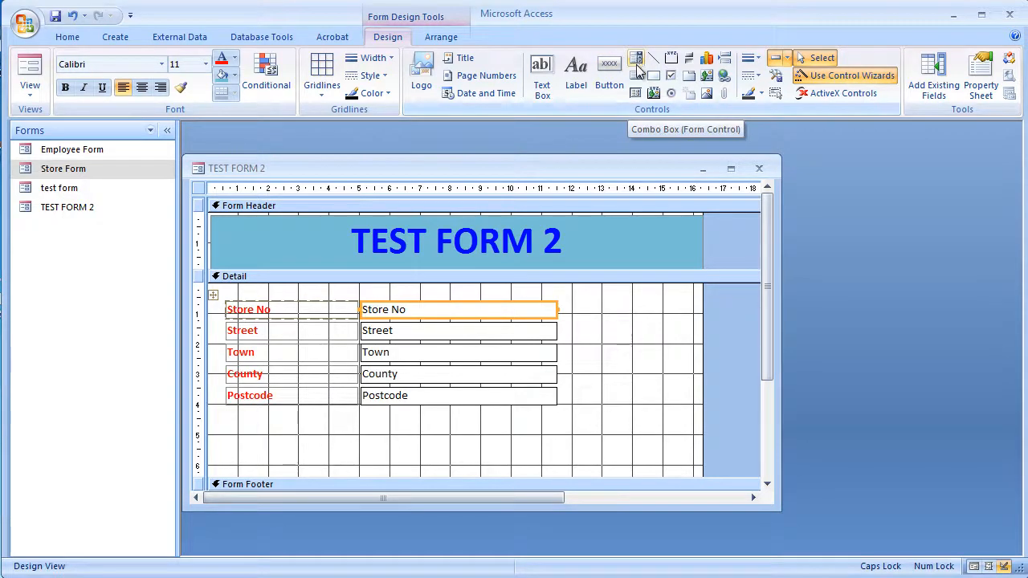
# Step: View the form in Layout View for comparison, and return to Design View
pyautogui.click(30, 88)
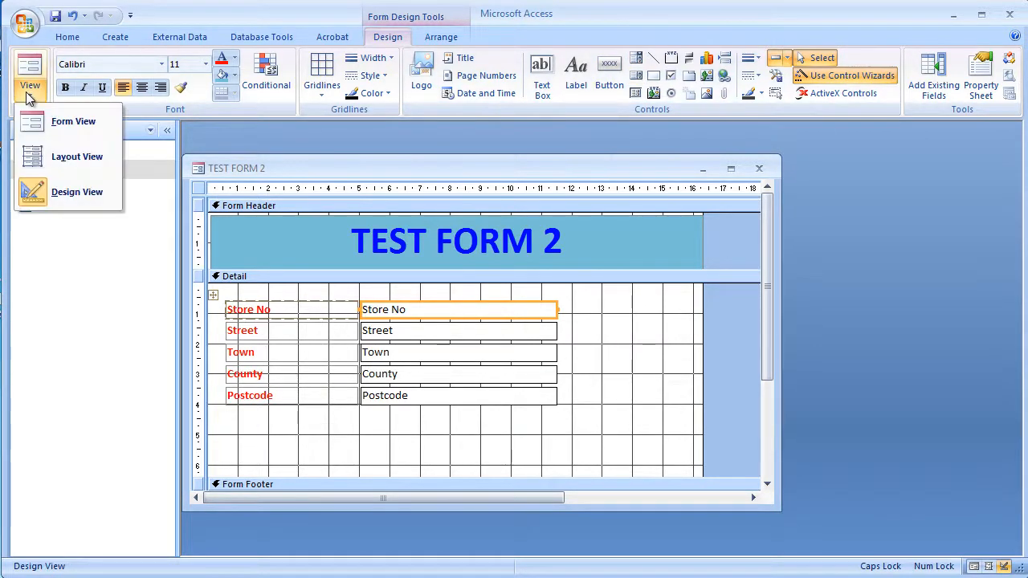
pyautogui.click(79, 161)
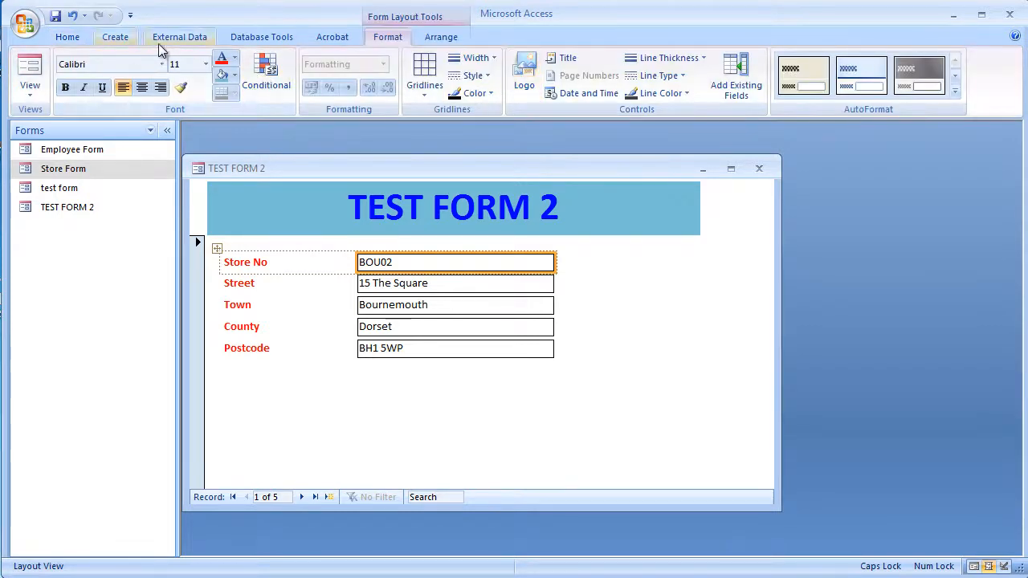
pyautogui.click(29, 88)
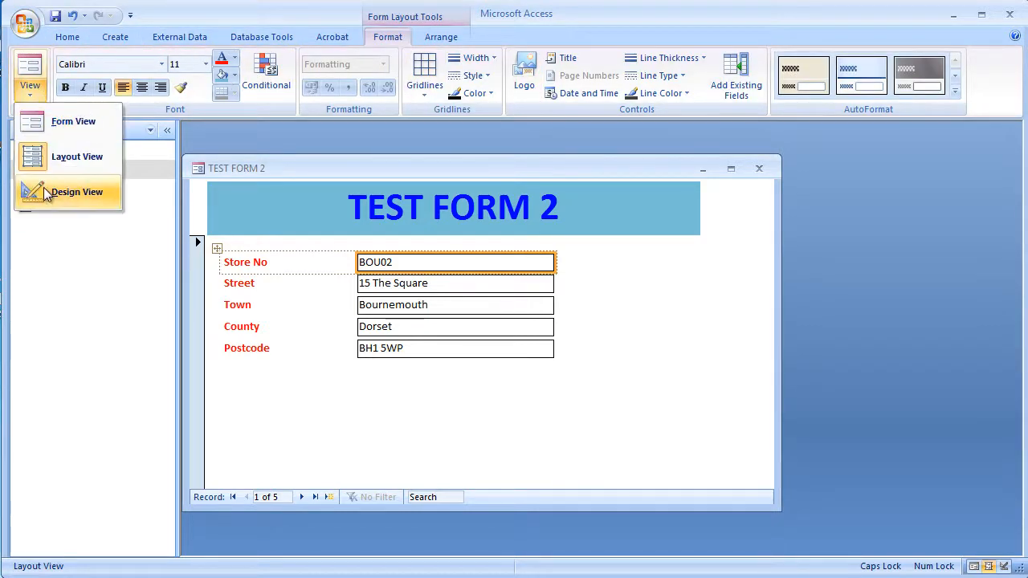
pyautogui.click(64, 193)
pyautogui.click(38, 89)
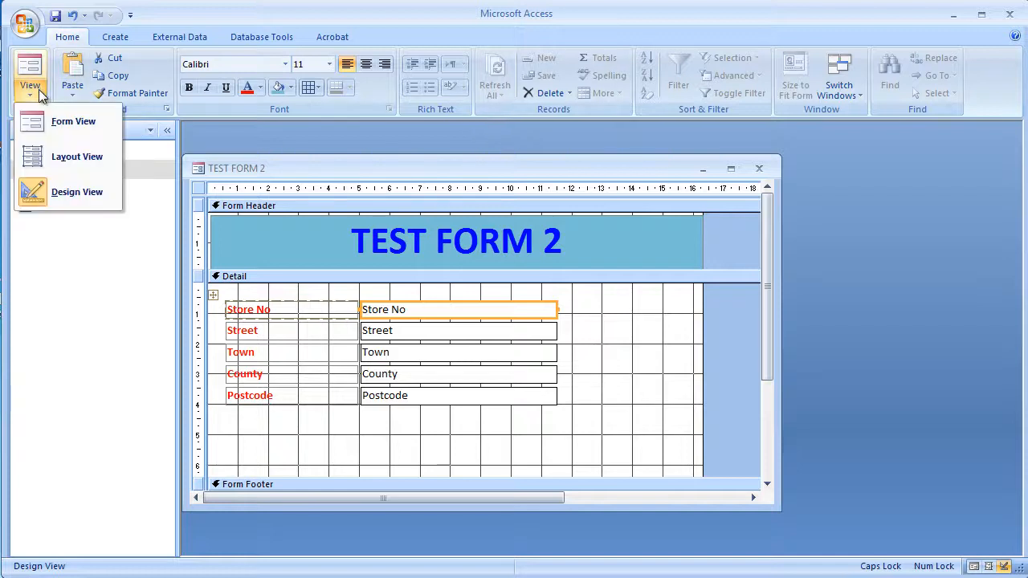
pyautogui.click(69, 191)
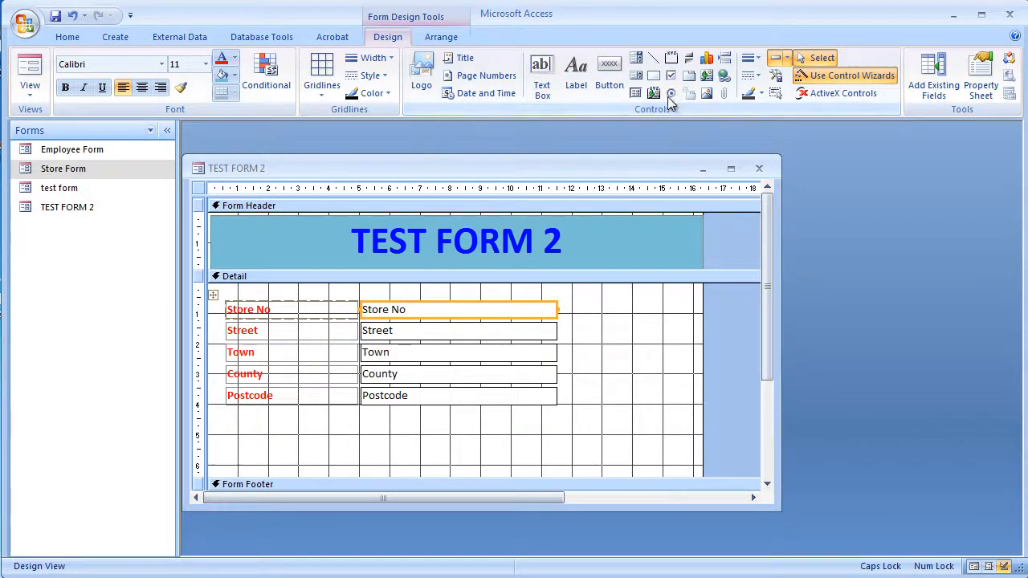
# Step: Draw a small command button beside the Street and Town fields, and assign it the Close Form action from Form Operations
pyautogui.click(606, 82)
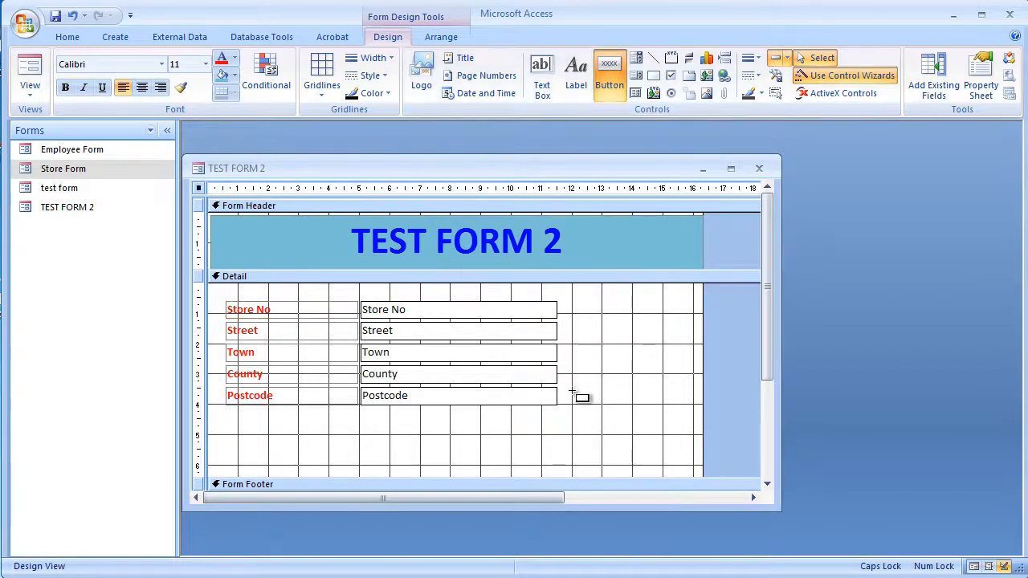
pyautogui.moveTo(608, 332); pyautogui.dragTo(649, 369)
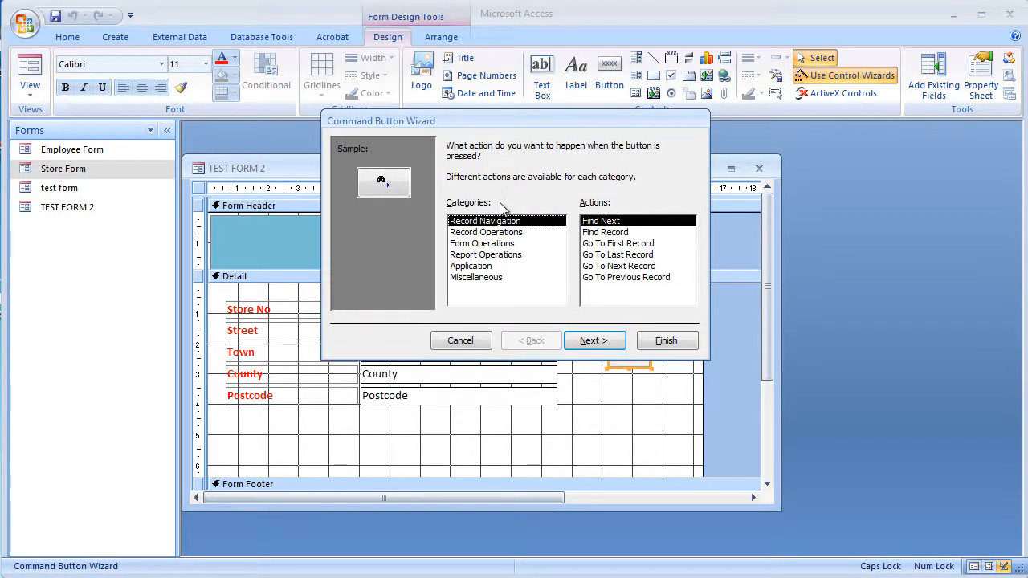
pyautogui.click(482, 244)
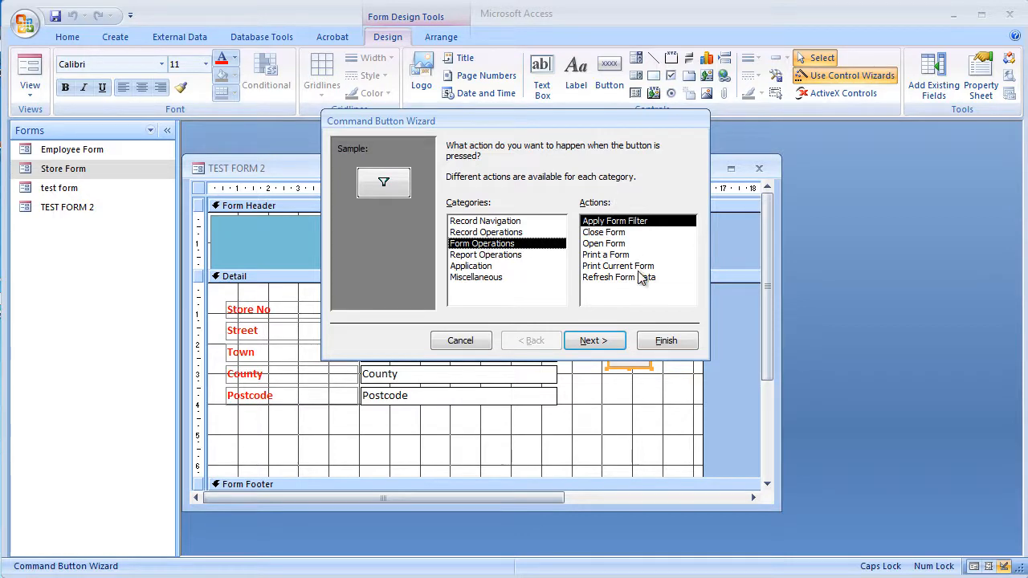
pyautogui.click(613, 237)
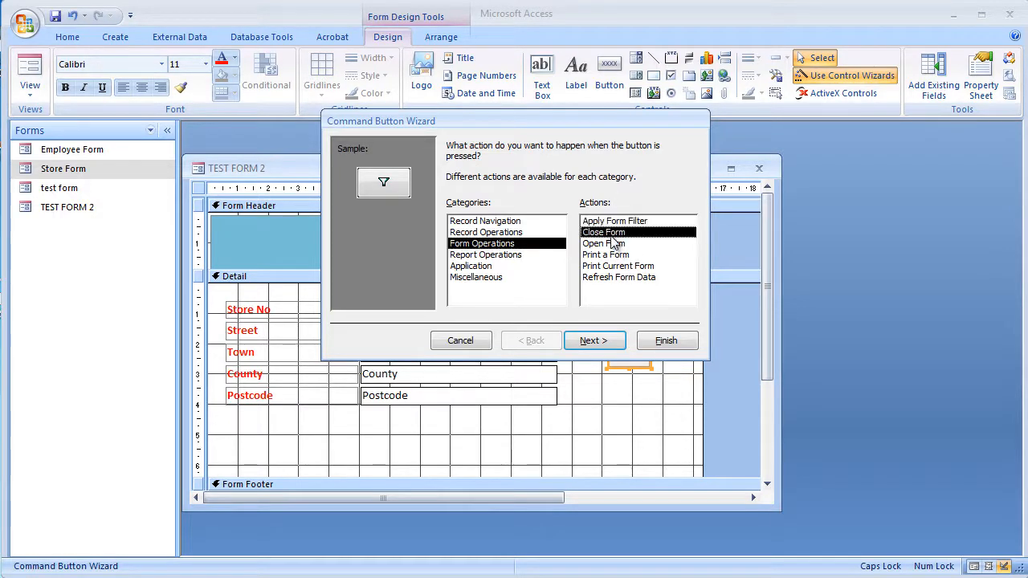
pyautogui.click(607, 344)
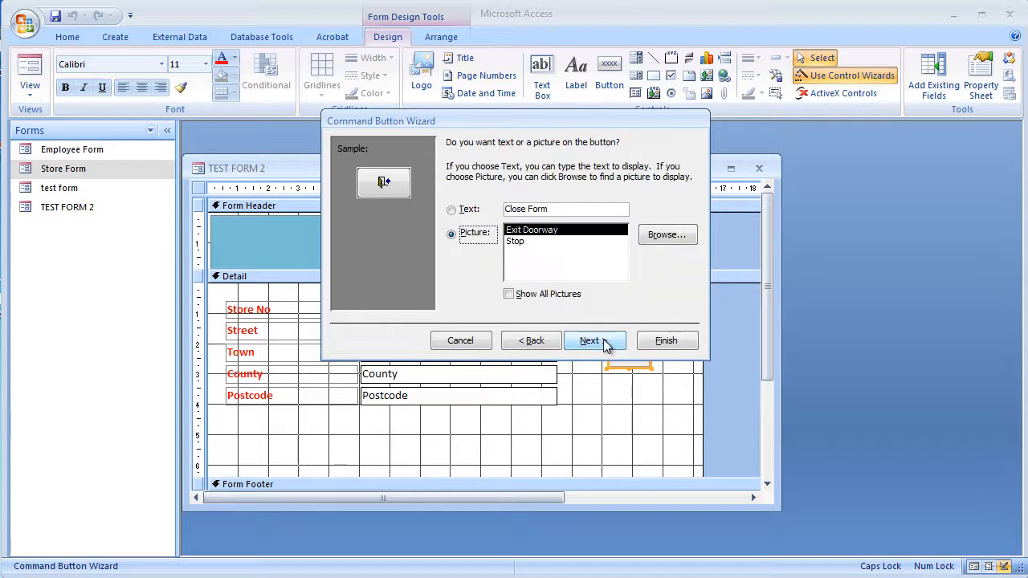
# Step: Compare the text and picture options for the Close Form button, and finish it with the Exit Doorway picture
pyautogui.click(466, 212)
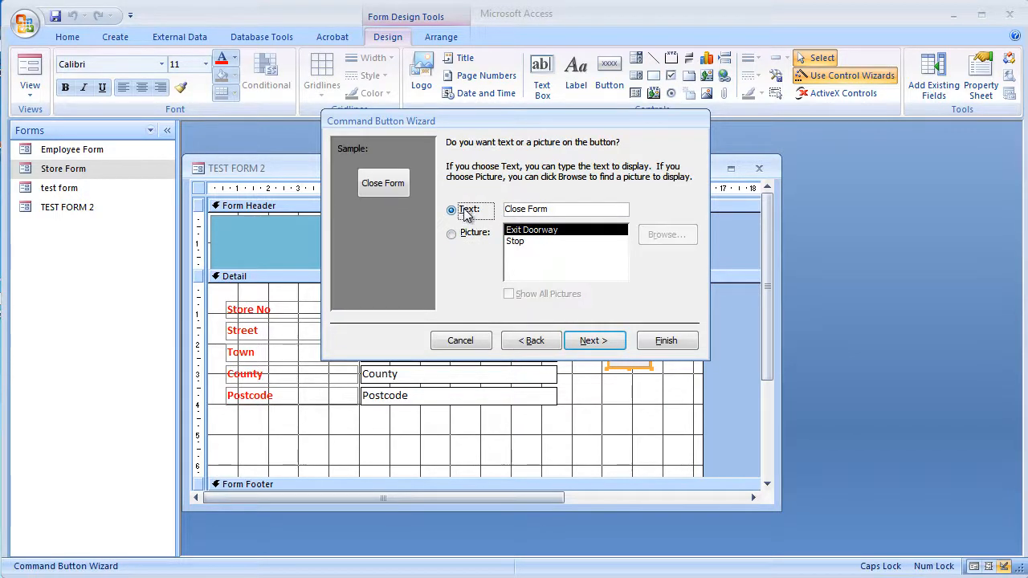
pyautogui.click(476, 234)
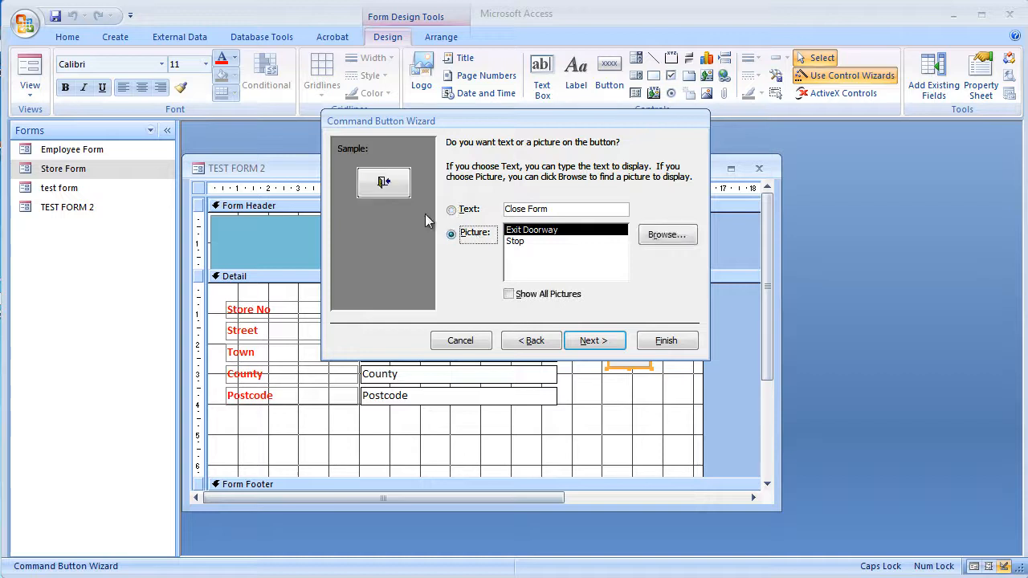
pyautogui.click(452, 209)
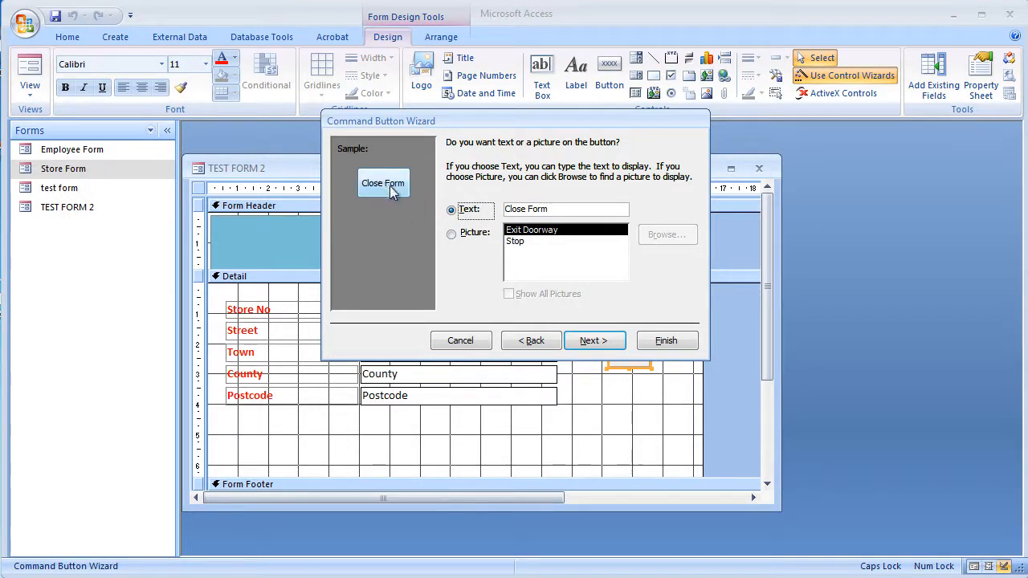
pyautogui.click(471, 237)
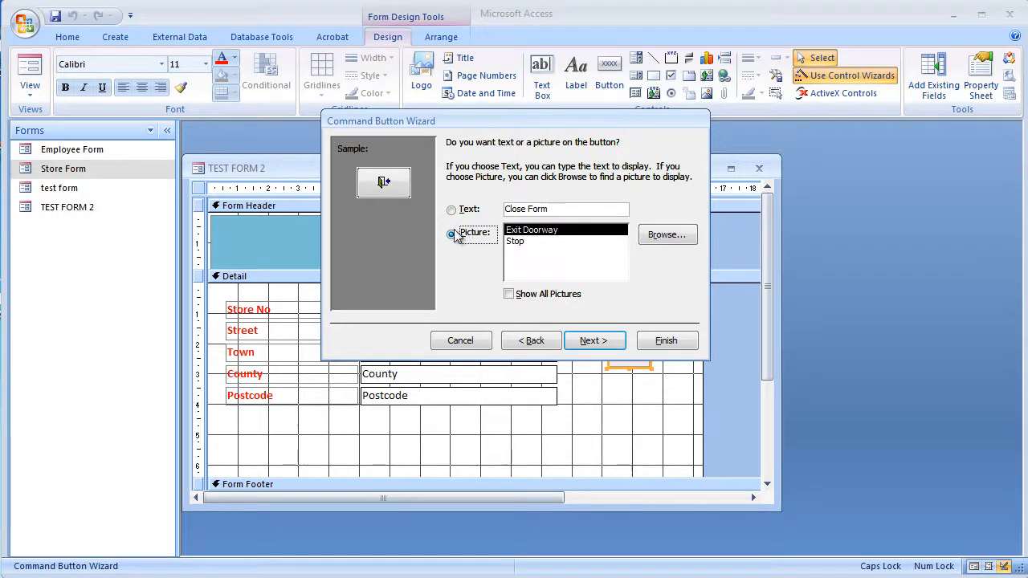
pyautogui.click(669, 344)
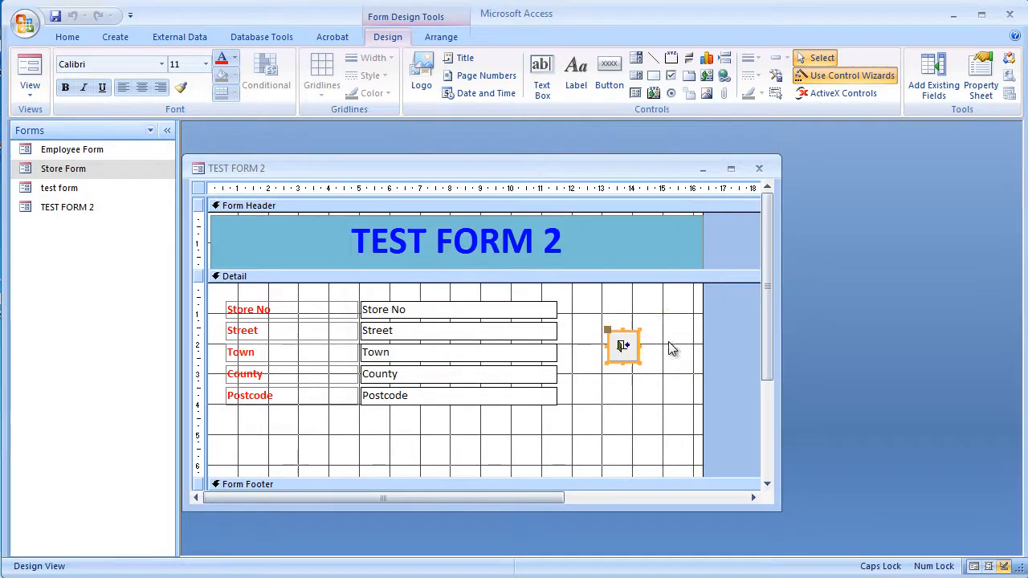
pyautogui.click(627, 385)
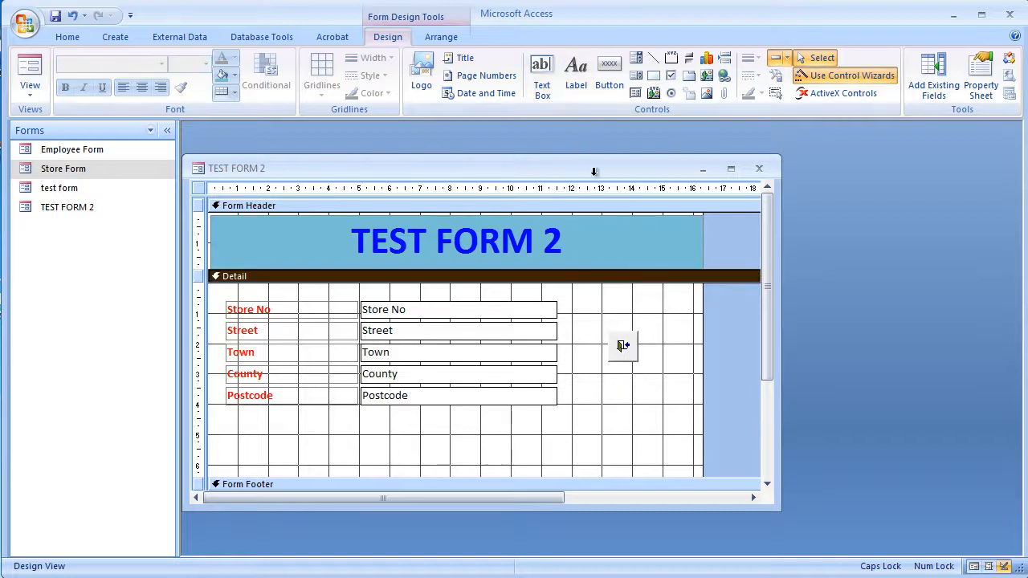
# Step: Add a second command button below the Close Form button with the Refresh Form Data action from Form Operations and its default picture
pyautogui.click(613, 77)
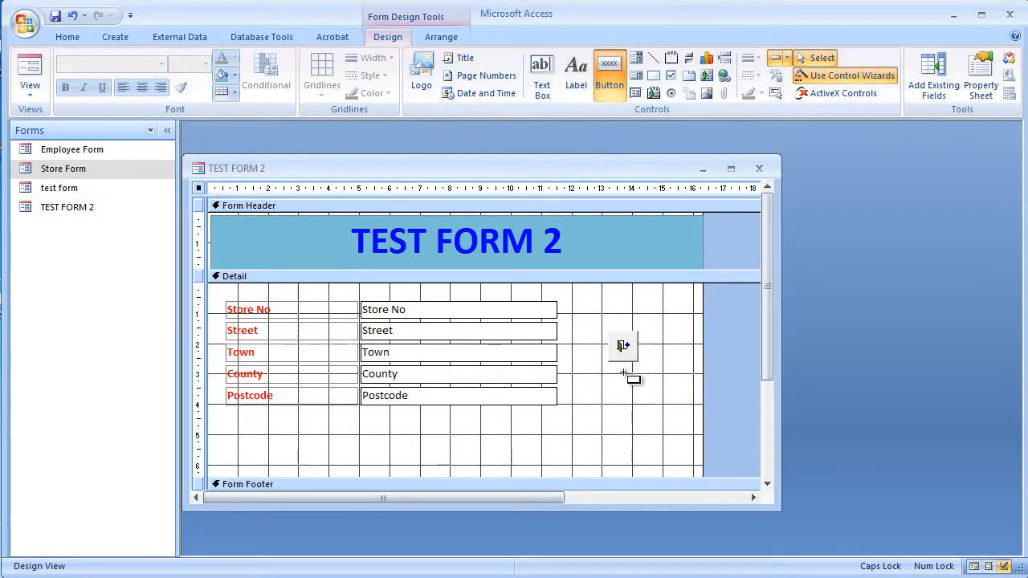
pyautogui.moveTo(610, 377); pyautogui.dragTo(645, 407)
pyautogui.click(511, 245)
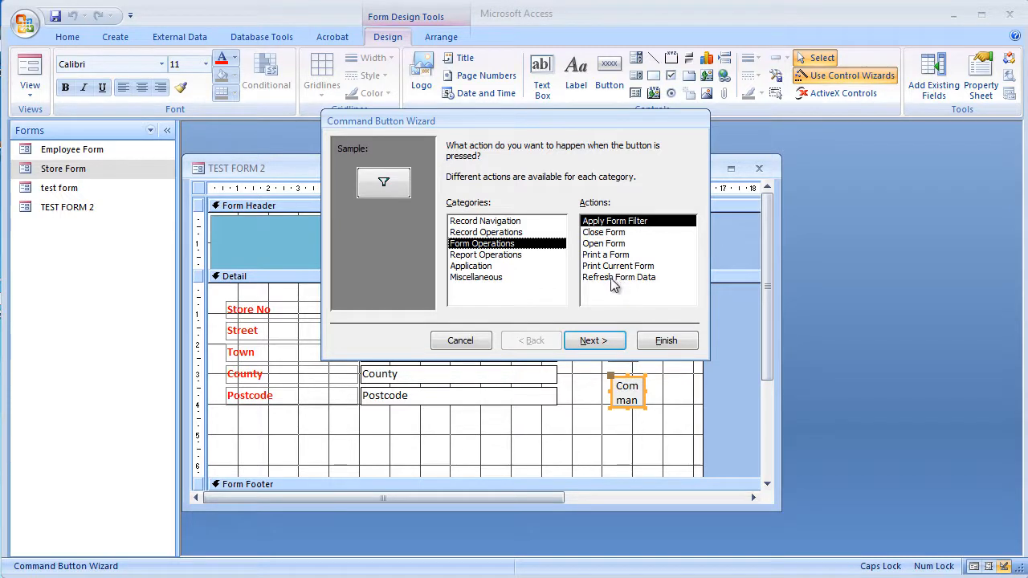
pyautogui.click(612, 278)
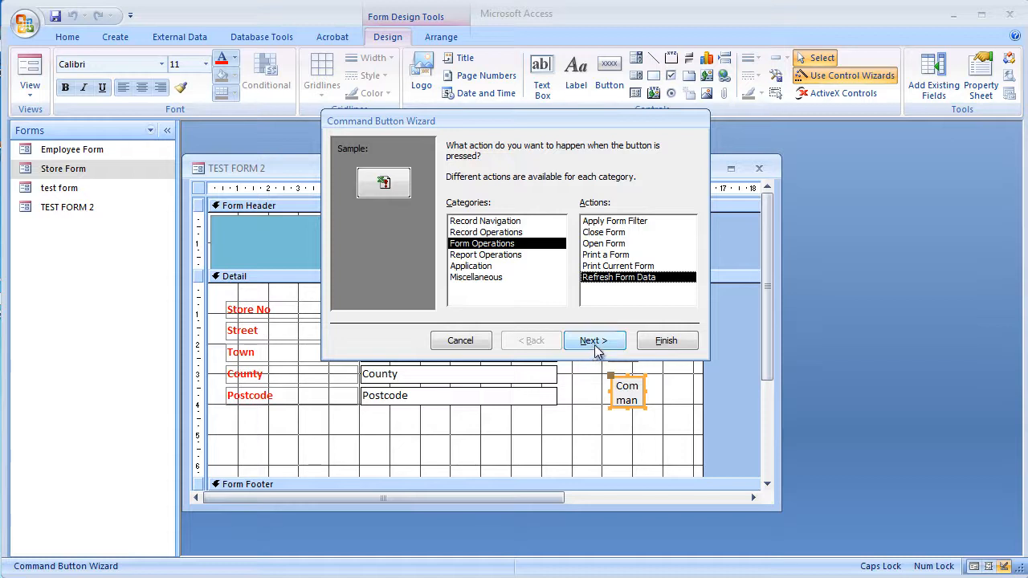
pyautogui.click(666, 341)
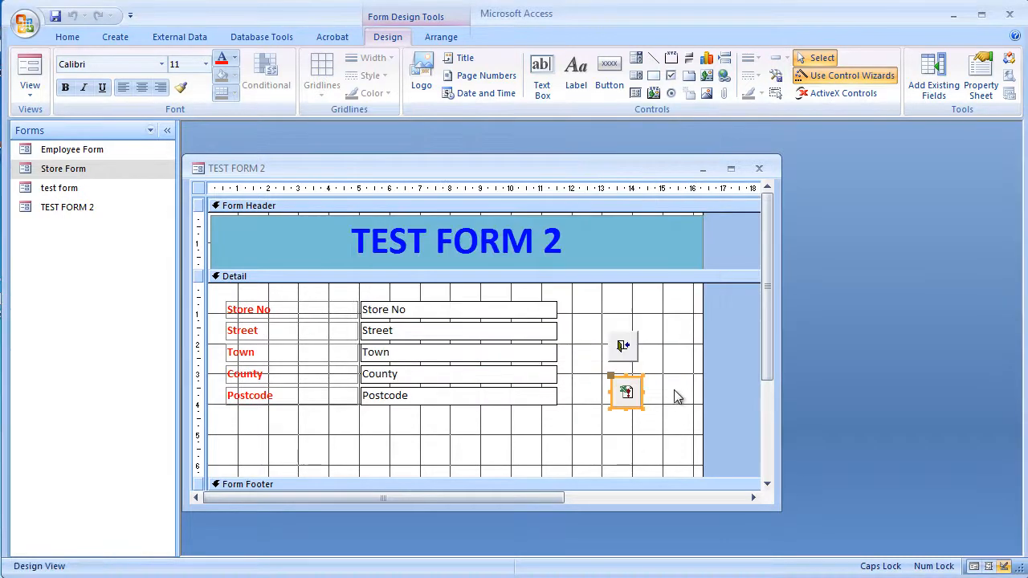
pyautogui.click(660, 420)
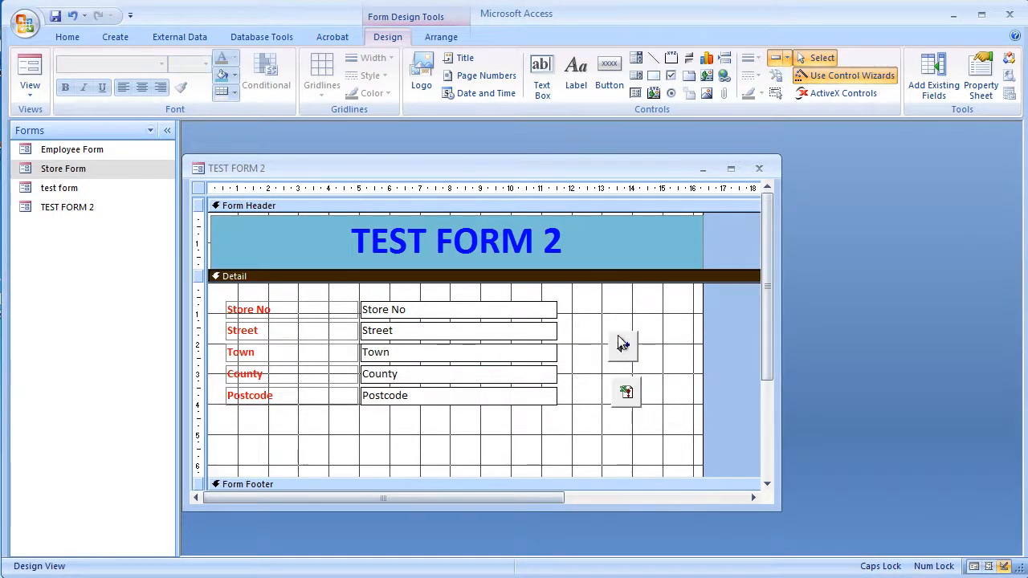
# Step: Arrange the Close Form and Refresh Form Data buttons side by side, level with the Street field
pyautogui.moveTo(624, 339); pyautogui.dragTo(589, 322)
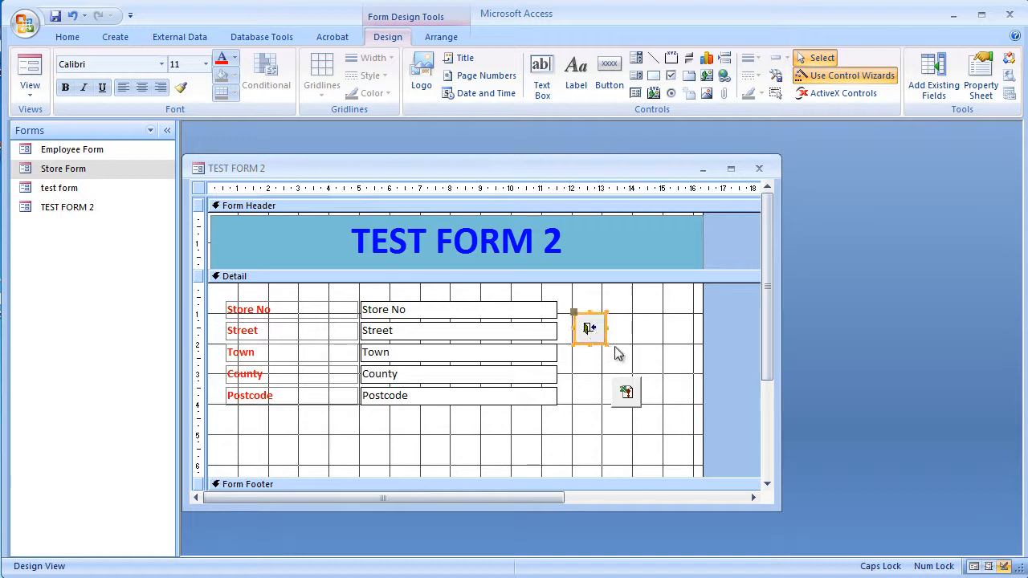
pyautogui.click(627, 387)
pyautogui.moveTo(636, 355); pyautogui.dragTo(634, 325)
pyautogui.click(638, 368)
# Step: Add a small command button below the Close Form button with the Go To Last Record action and its default picture, and nudge it into place
pyautogui.click(609, 76)
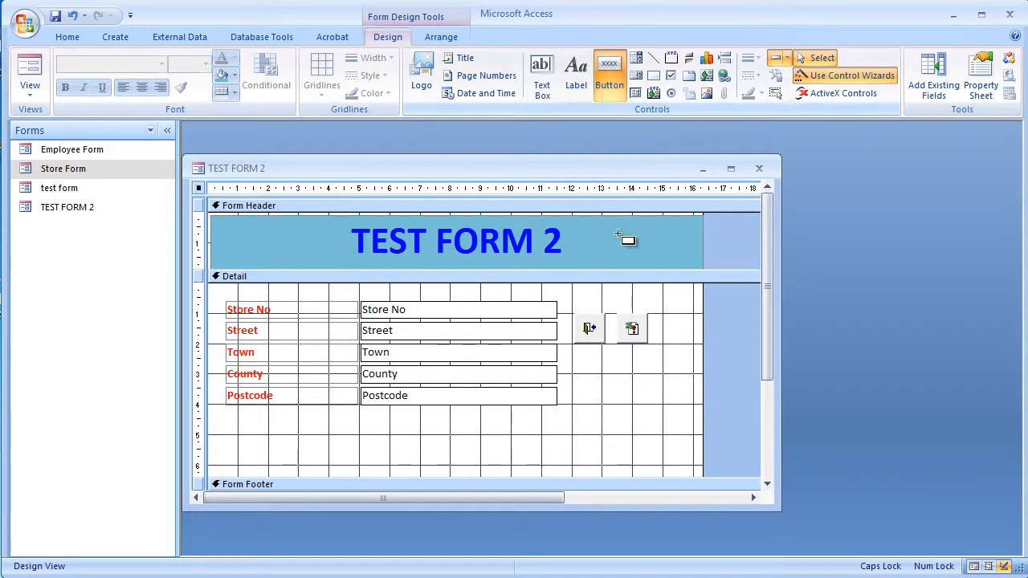
pyautogui.moveTo(572, 369)
pyautogui.mouseDown()
pyautogui.moveTo(627, 401)
pyautogui.moveTo(625, 411)
pyautogui.moveTo(606, 399)
pyautogui.mouseUp()
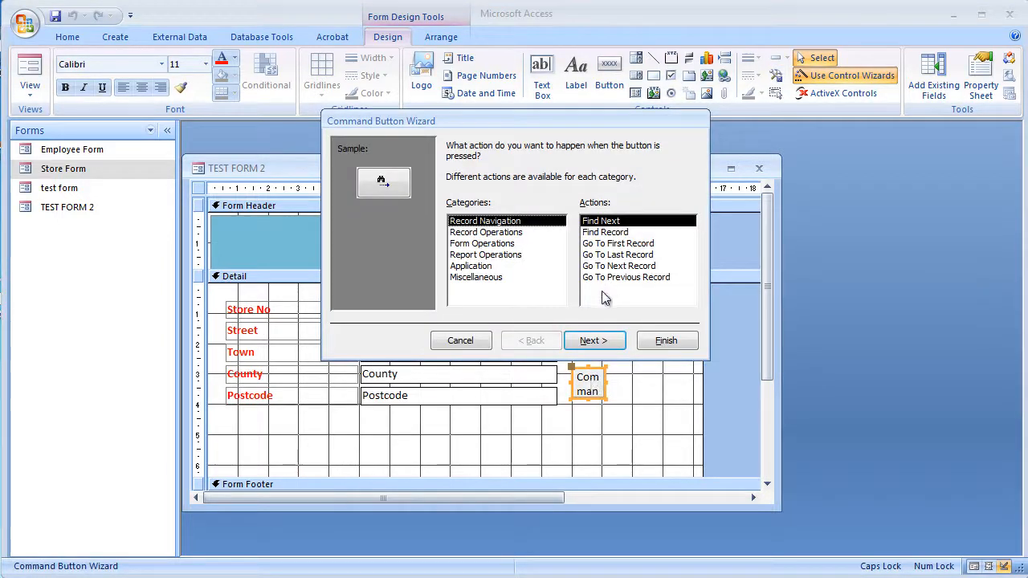
pyautogui.click(638, 256)
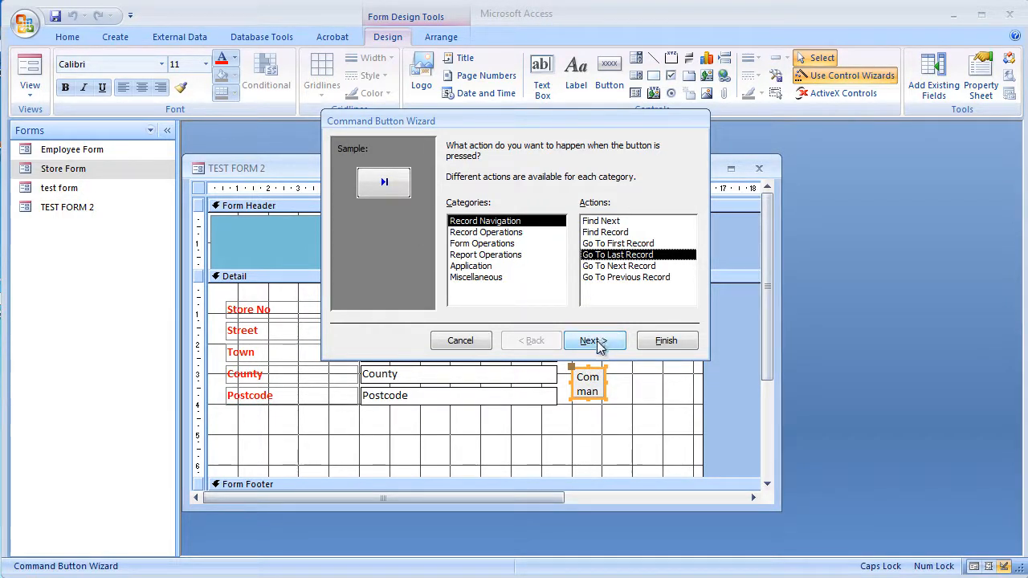
pyautogui.click(667, 342)
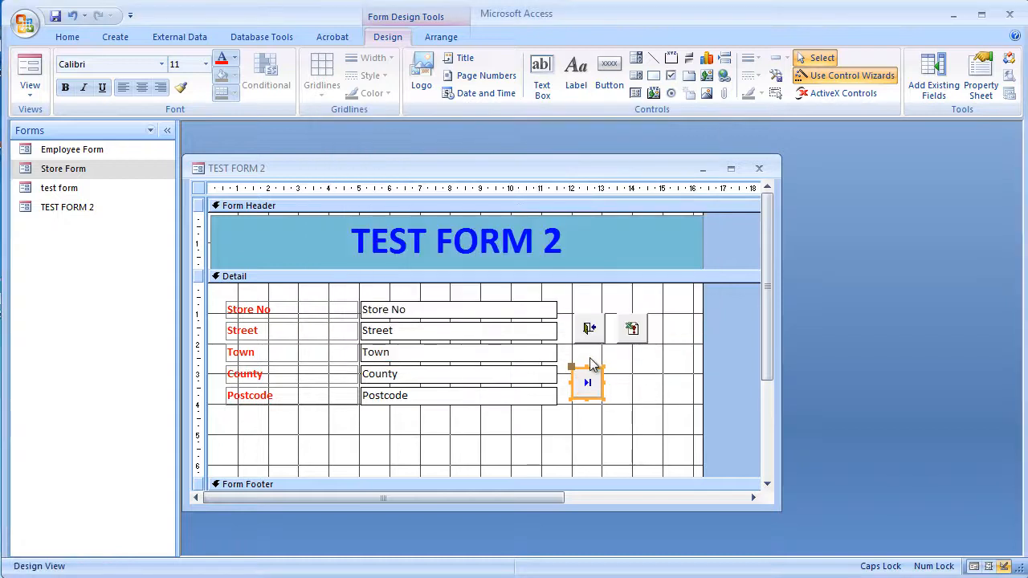
pyautogui.moveTo(596, 371); pyautogui.dragTo(603, 367)
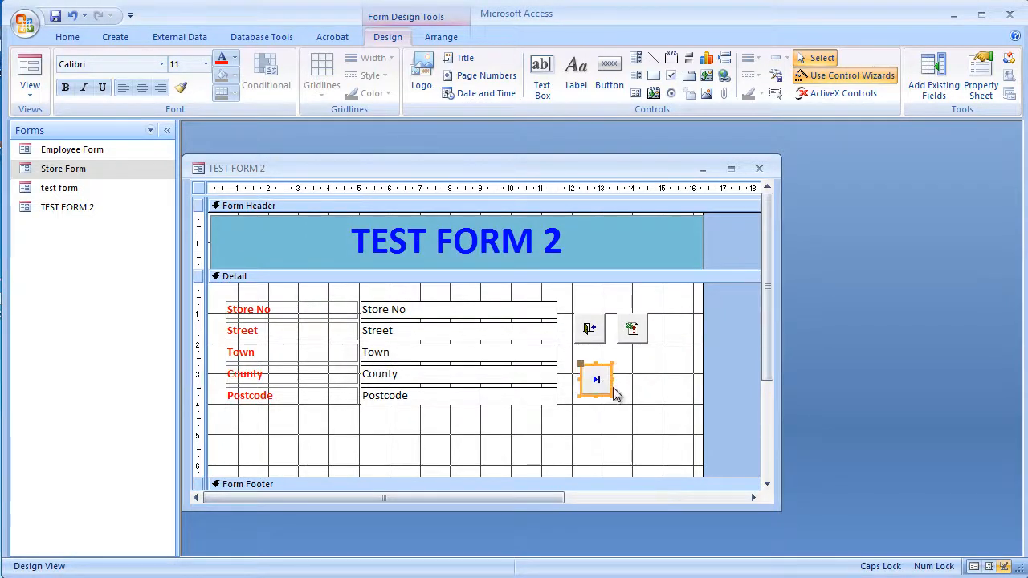
# Step: Check the three command buttons in Form View, and return to Design View
pyautogui.click(34, 96)
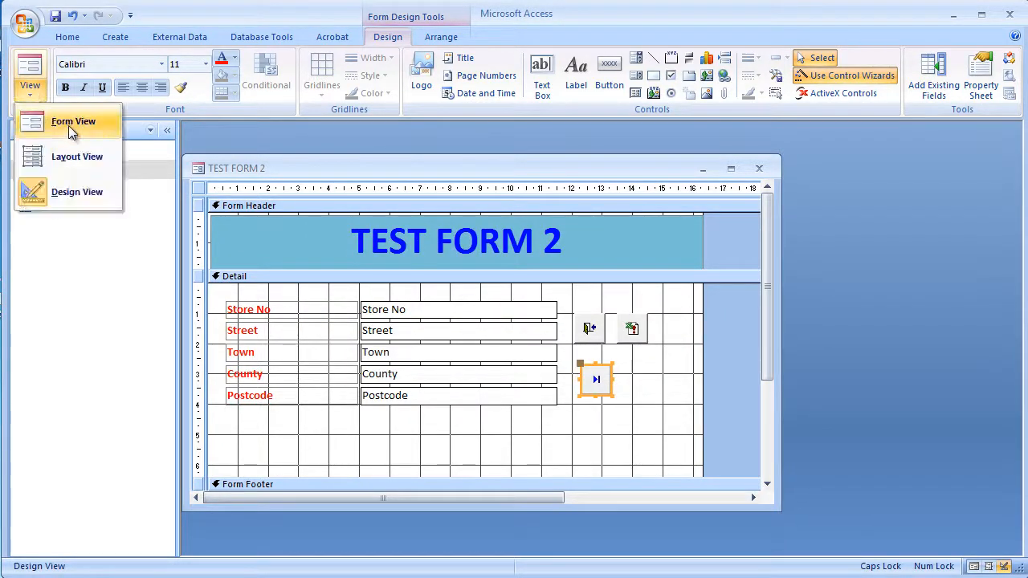
pyautogui.click(69, 125)
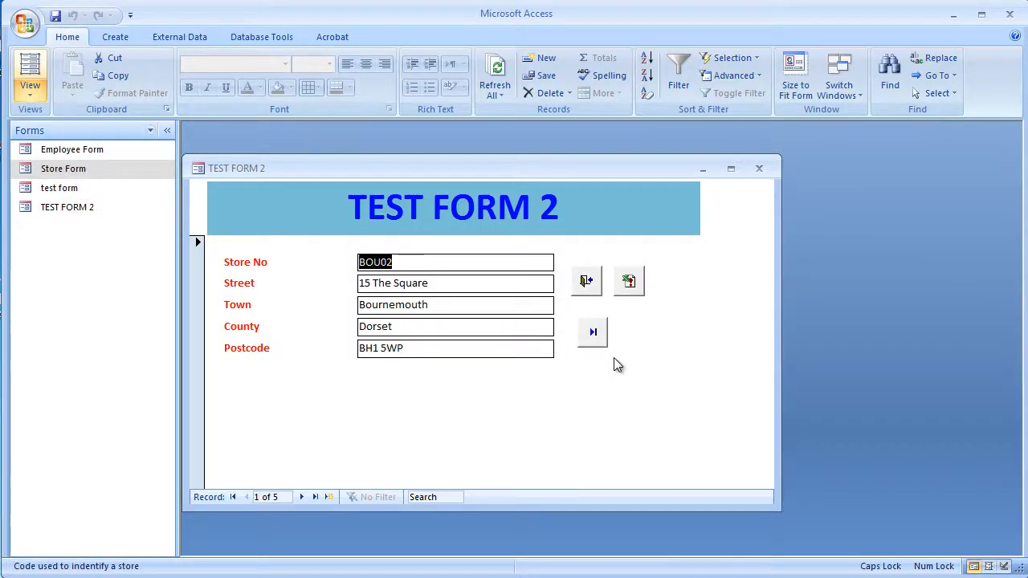
pyautogui.click(30, 90)
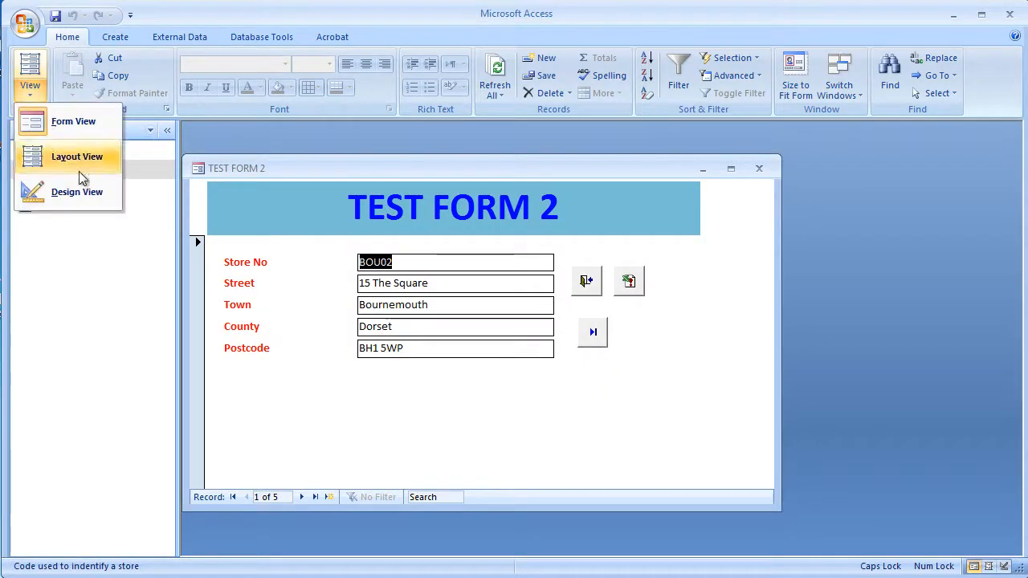
pyautogui.click(78, 193)
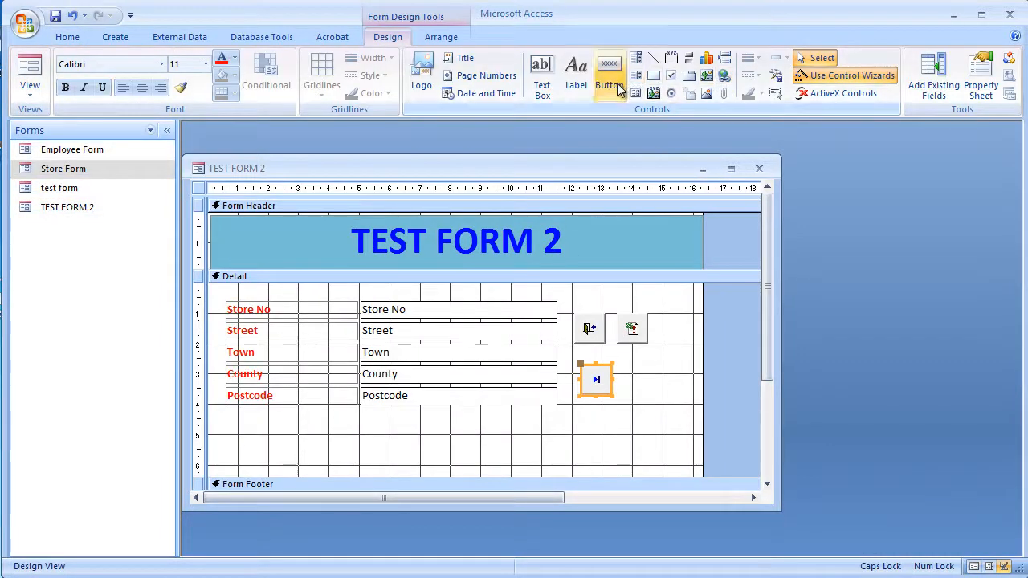
# Step: Add a label about 12 cm wide and 1.2 cm high below the Postcode field, reading "Created by RMA"
pyautogui.click(577, 71)
pyautogui.moveTo(231, 428); pyautogui.dragTo(589, 462)
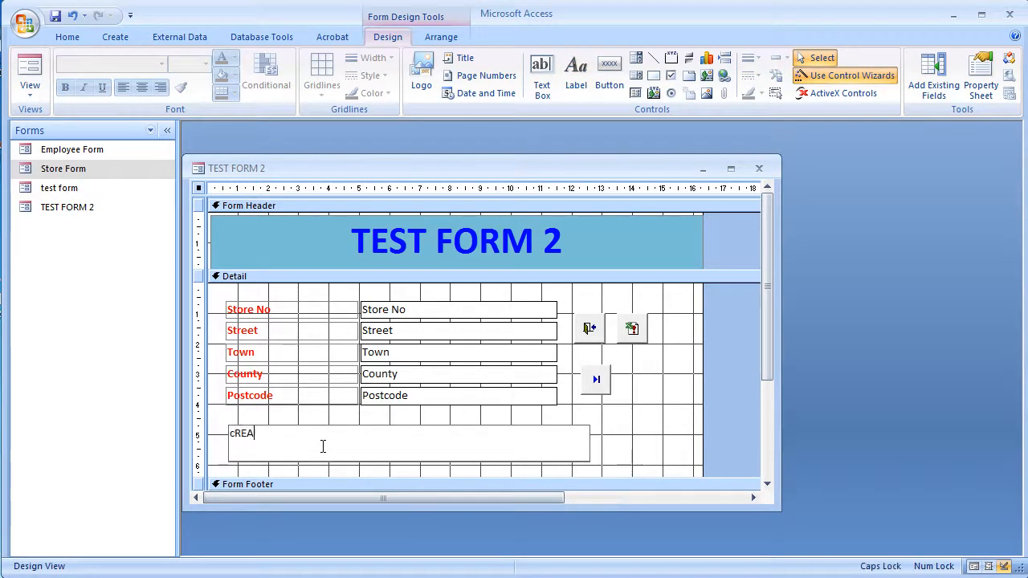
pyautogui.press('BackSpace')
pyautogui.press('BackSpace')
pyautogui.press('BackSpace')
pyautogui.press('BackSpace')
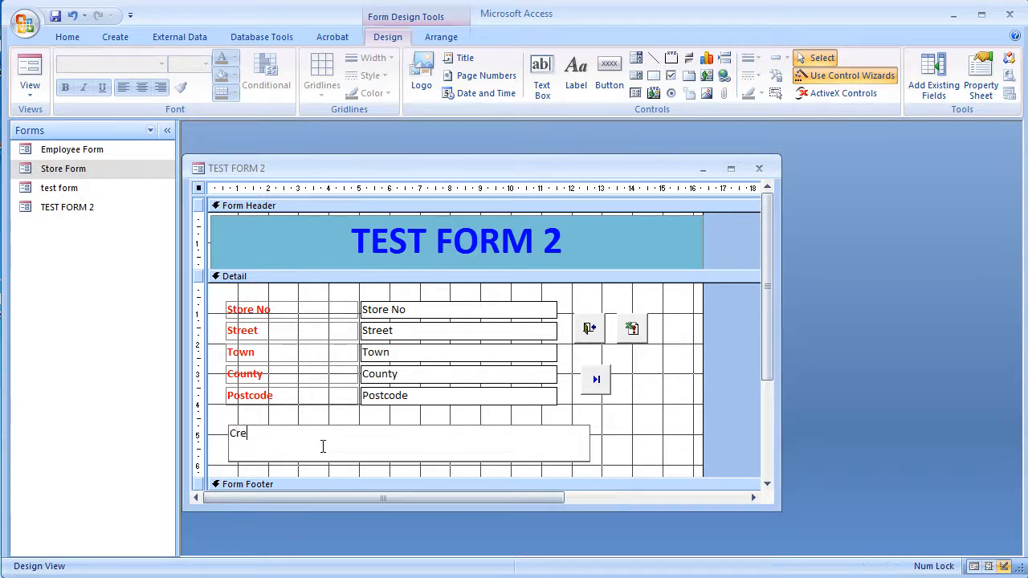
pyautogui.write('Created by')
pyautogui.press('capslock')
pyautogui.write('RMA')
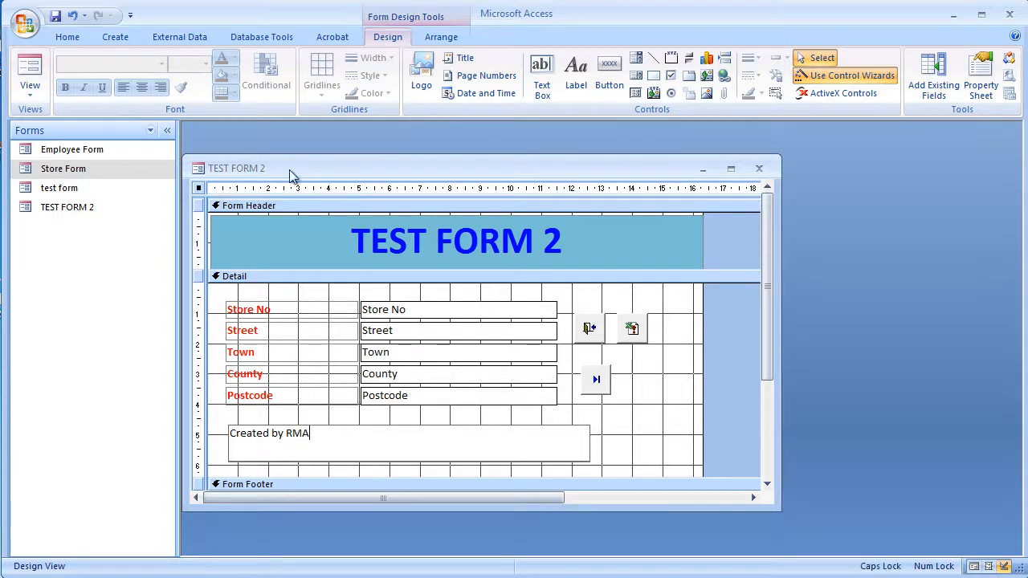
# Step: Check the label in Form View, and switch to Layout View with the form title selected
pyautogui.click(30, 72)
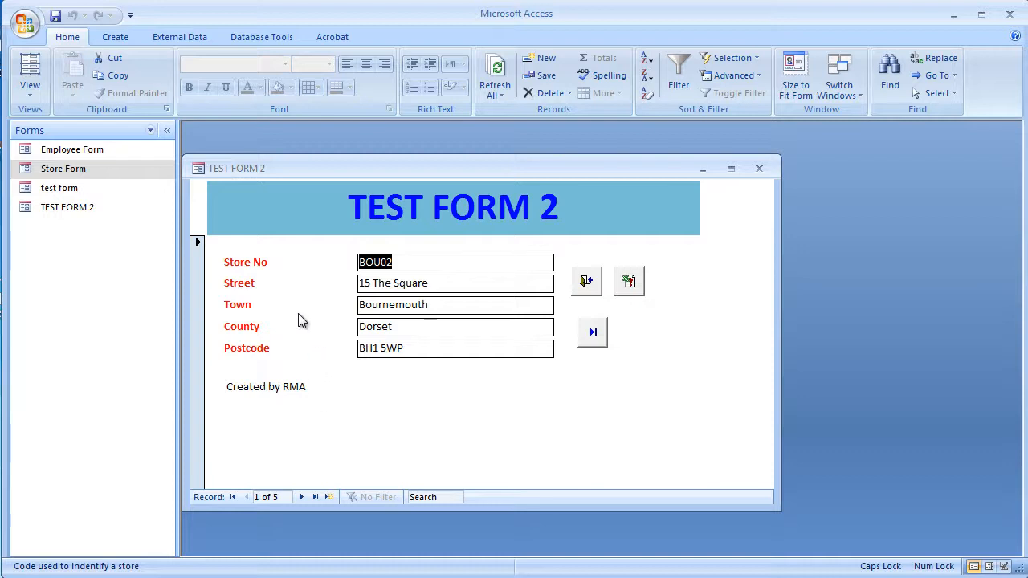
pyautogui.click(30, 68)
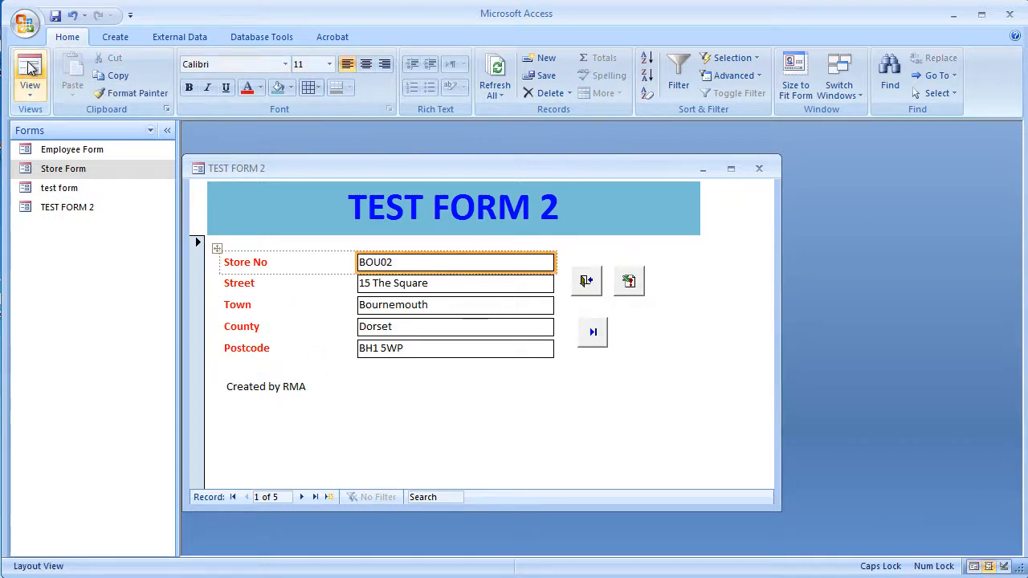
pyautogui.click(253, 212)
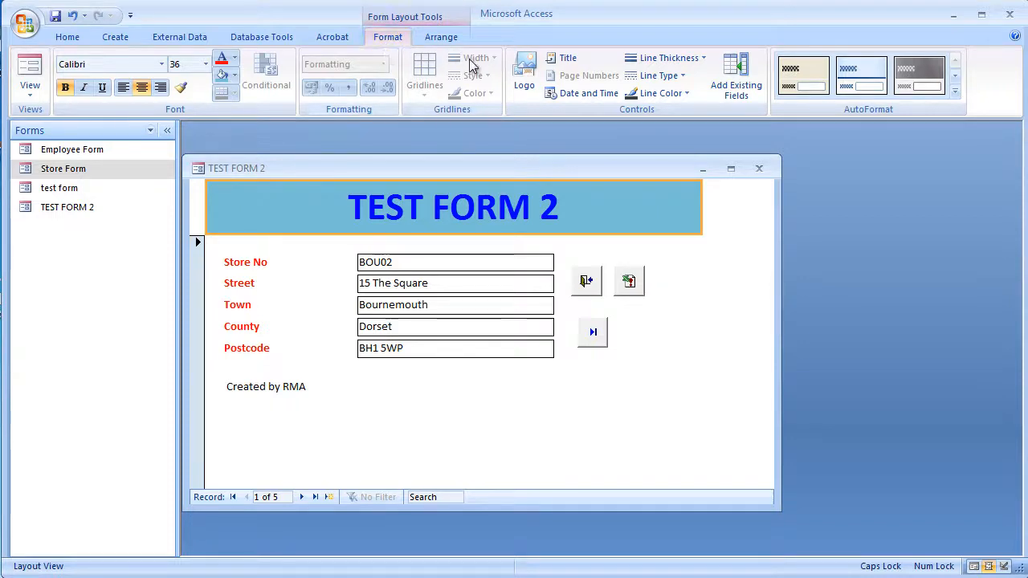
pyautogui.click(29, 90)
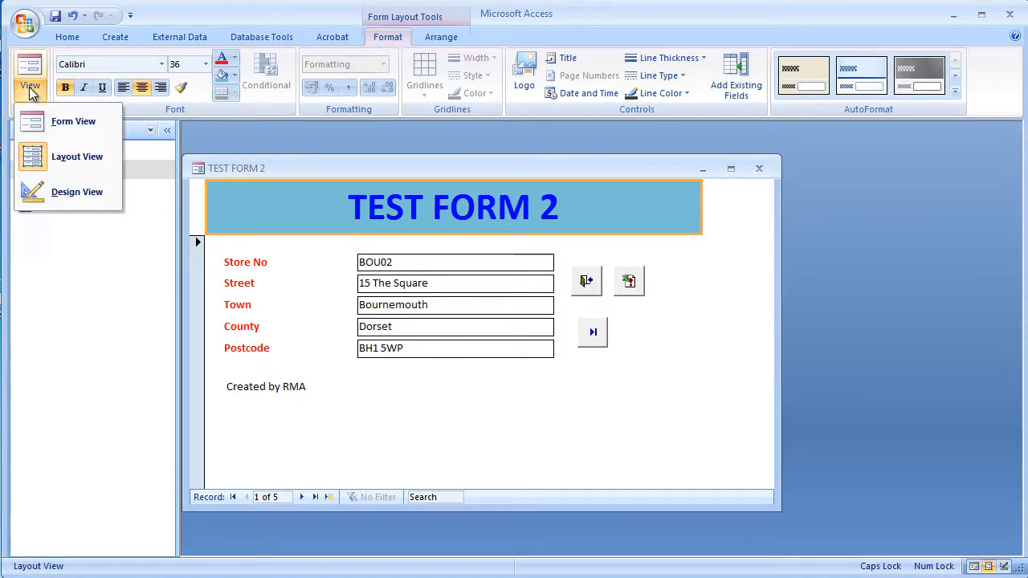
pyautogui.click(77, 161)
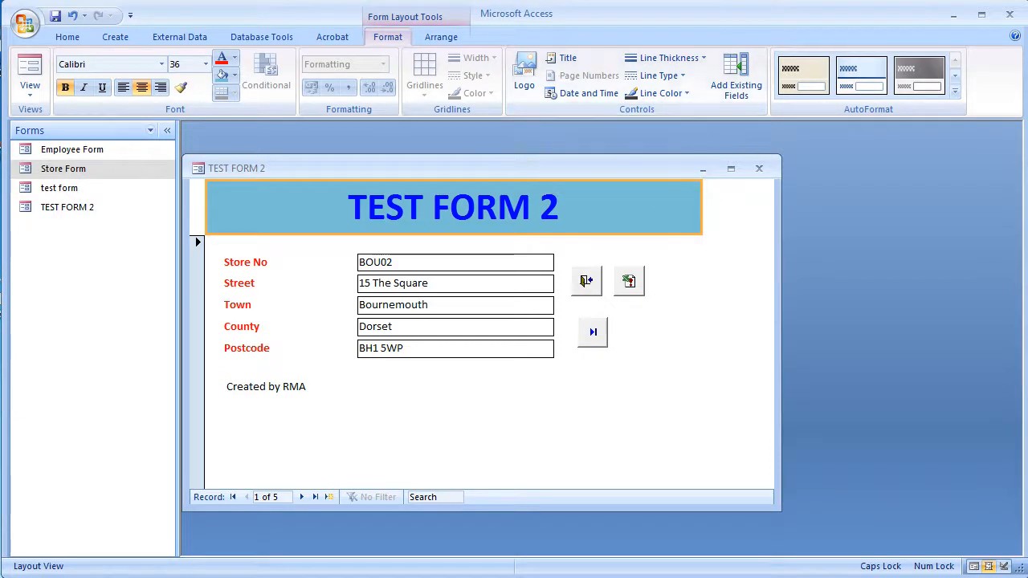
# Step: Insert the "back ground" picture from My Pictures as the form header logo, and deselect it
pyautogui.click(526, 71)
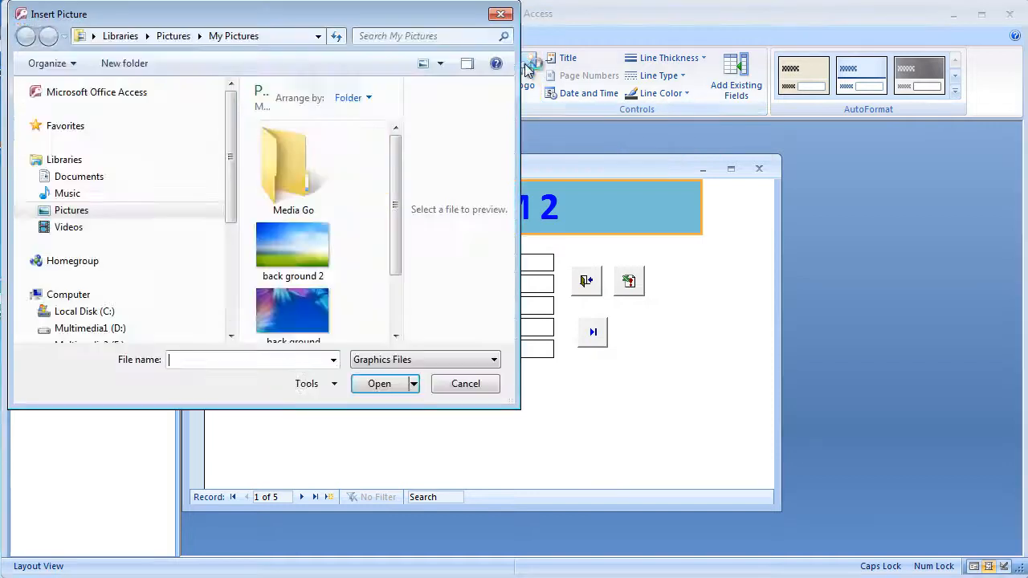
pyautogui.doubleClick(302, 166)
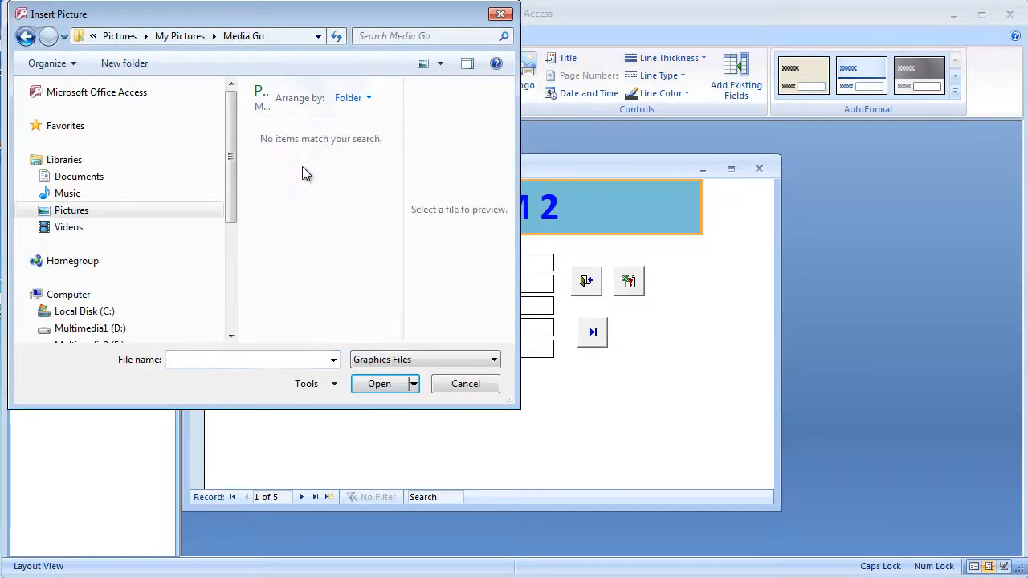
pyautogui.click(25, 35)
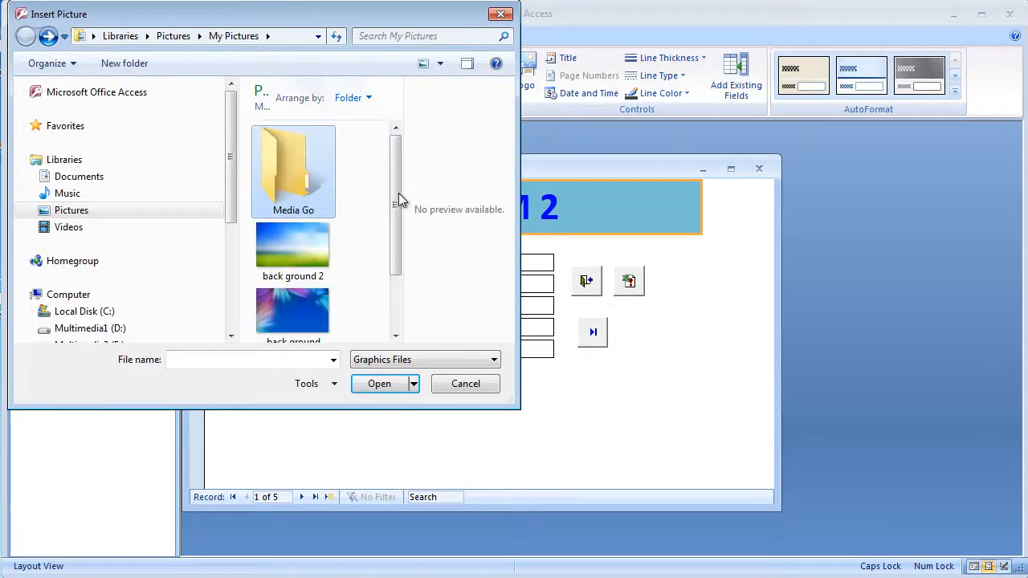
pyautogui.moveTo(399, 199); pyautogui.dragTo(389, 304)
pyautogui.click(291, 211)
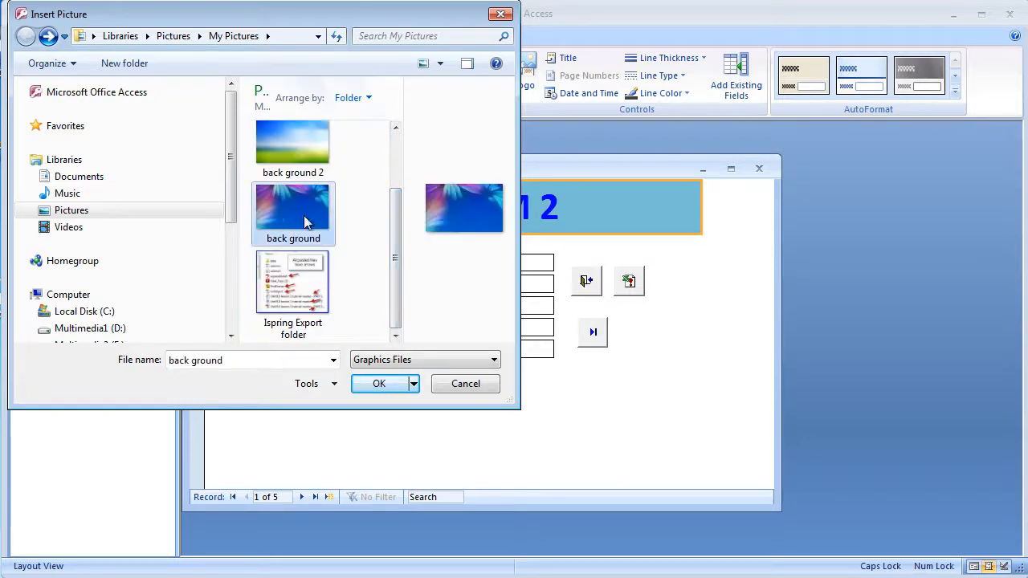
pyautogui.click(379, 384)
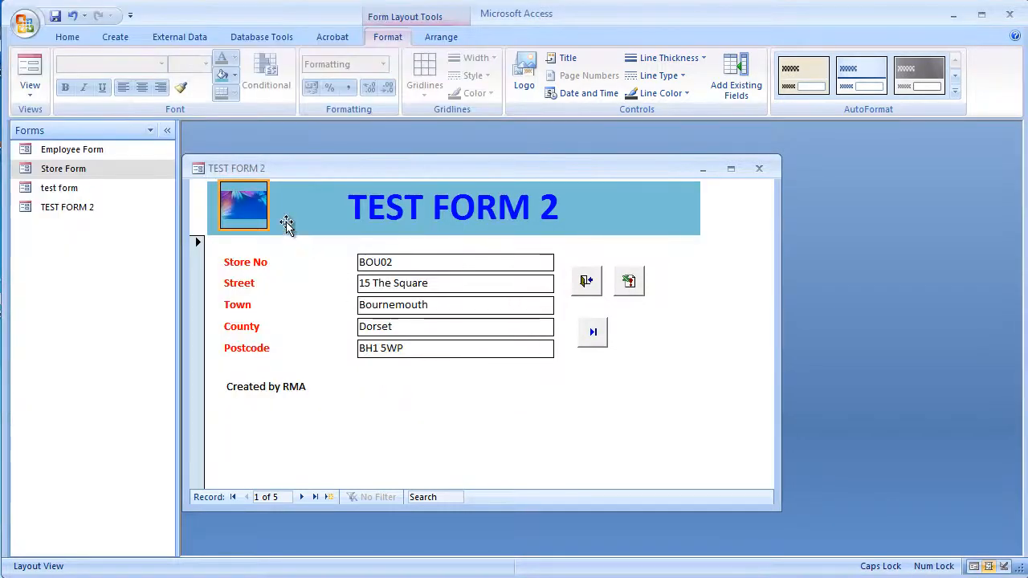
pyautogui.click(305, 282)
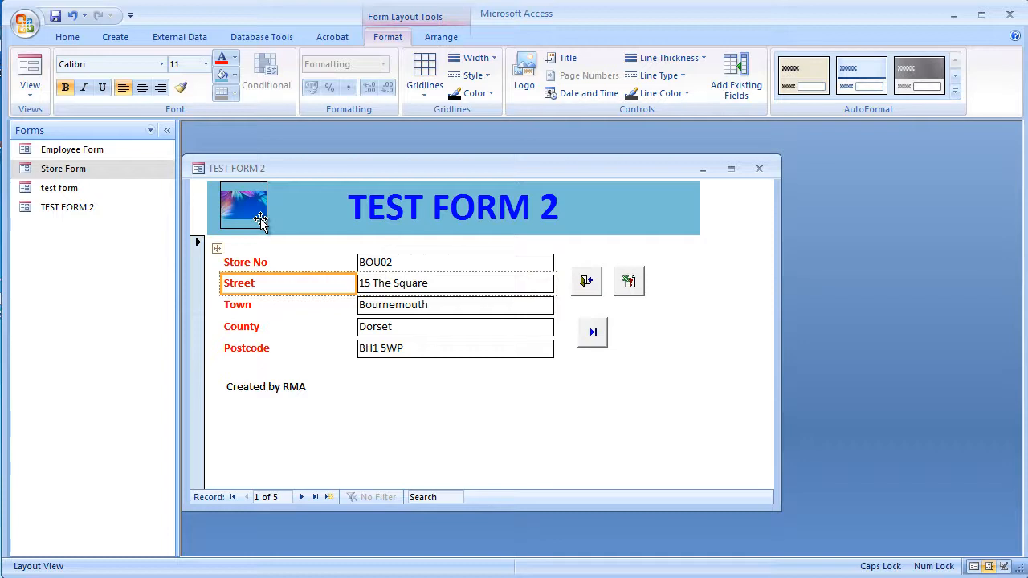
pyautogui.click(510, 457)
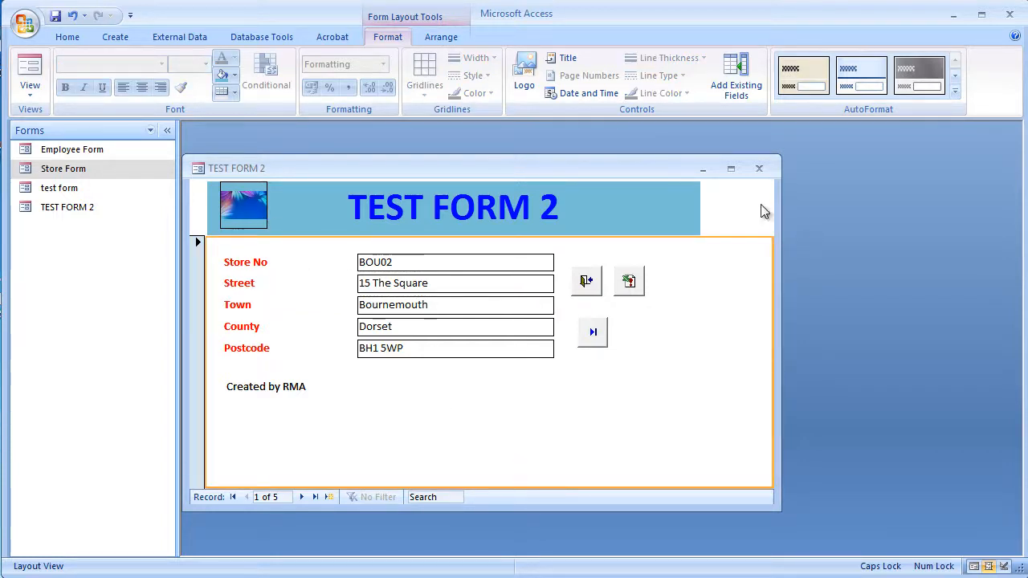
# Step: In Design View, draw an image frame about 2 cm square beside the Go To Last Record button, and fill it with the "back ground 2" picture
pyautogui.click(30, 87)
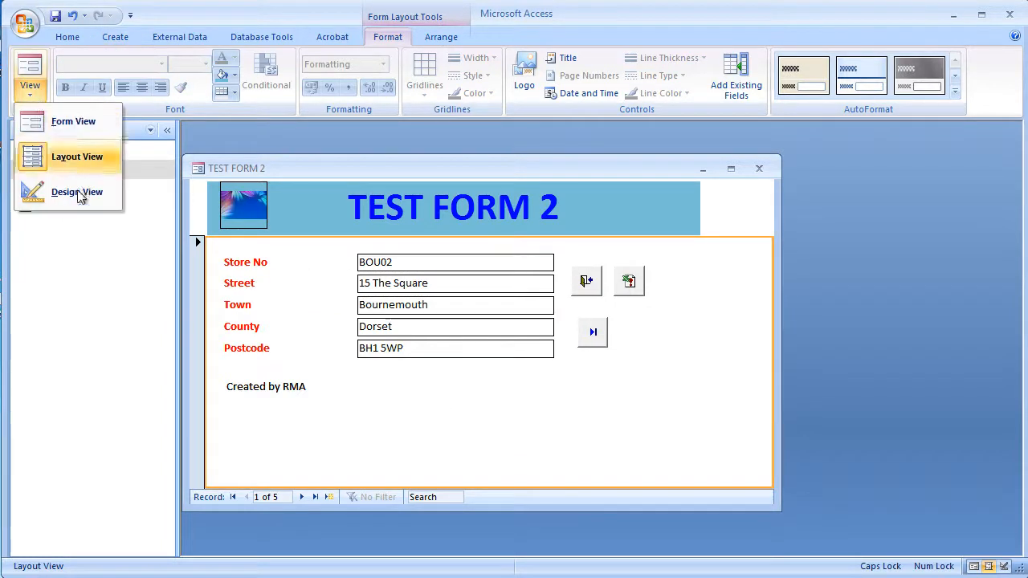
pyautogui.click(79, 197)
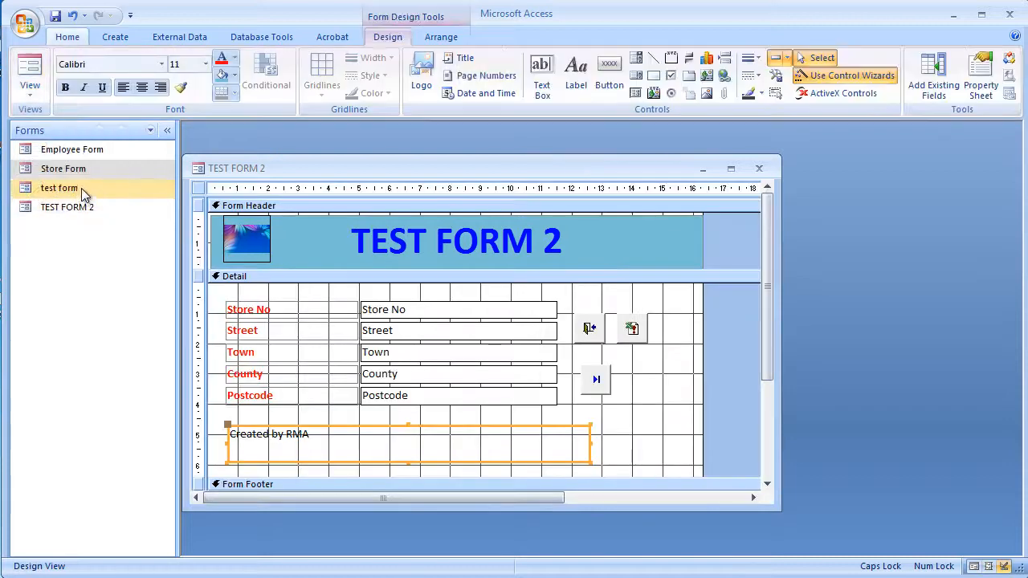
pyautogui.click(707, 95)
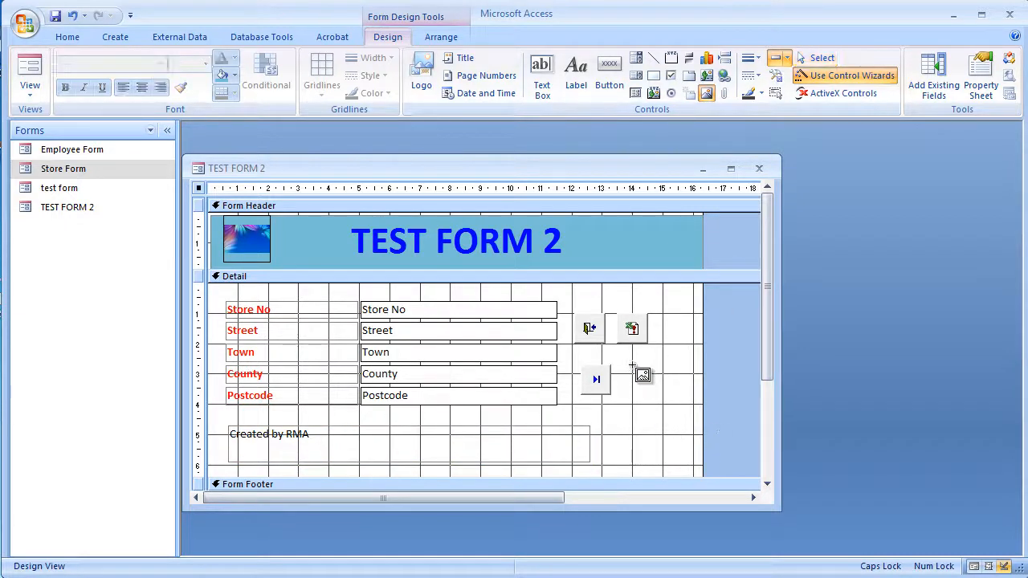
pyautogui.moveTo(633, 367); pyautogui.dragTo(695, 429)
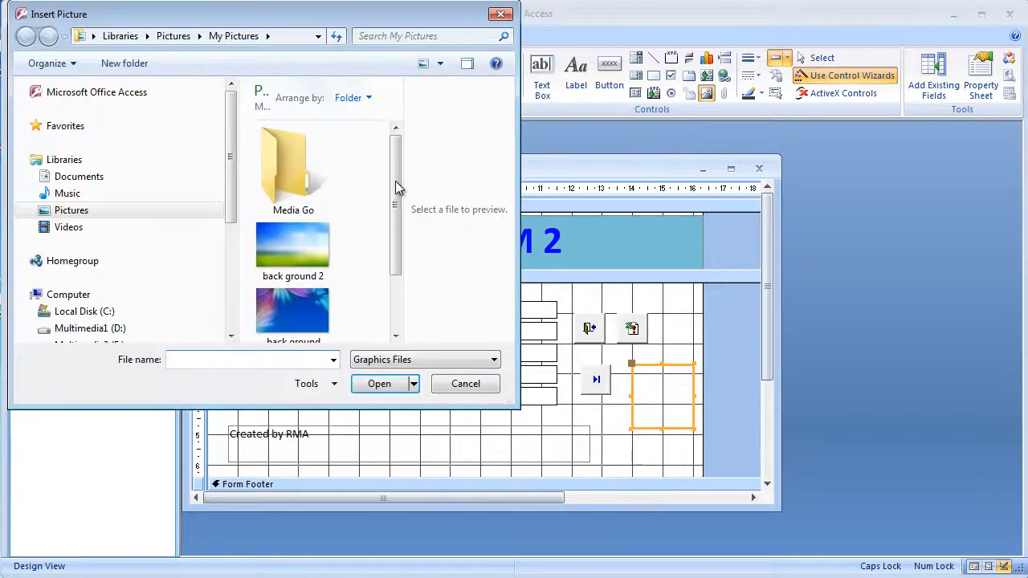
pyautogui.moveTo(399, 187); pyautogui.dragTo(416, 208)
pyautogui.click(302, 215)
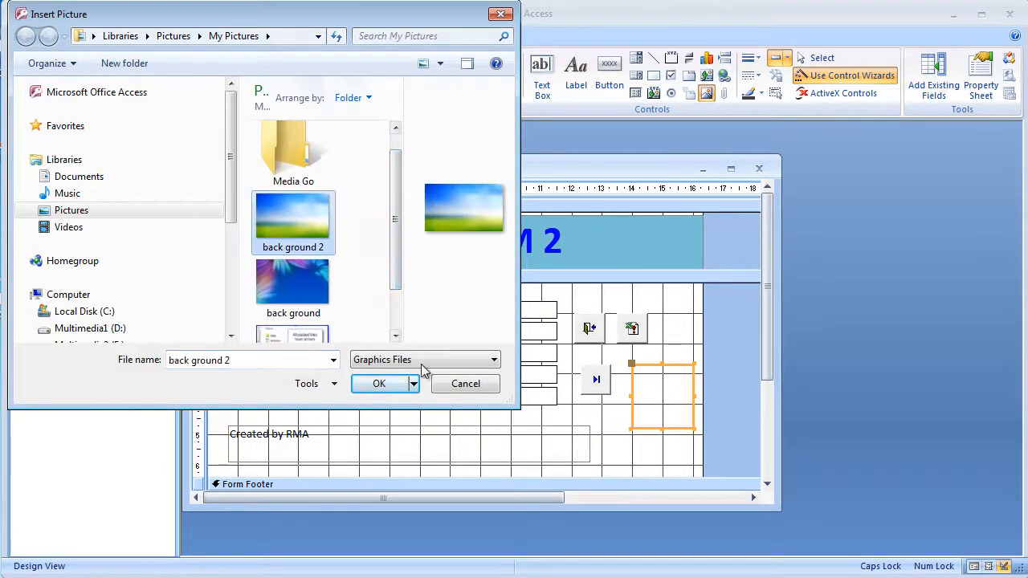
pyautogui.click(390, 385)
pyautogui.click(642, 453)
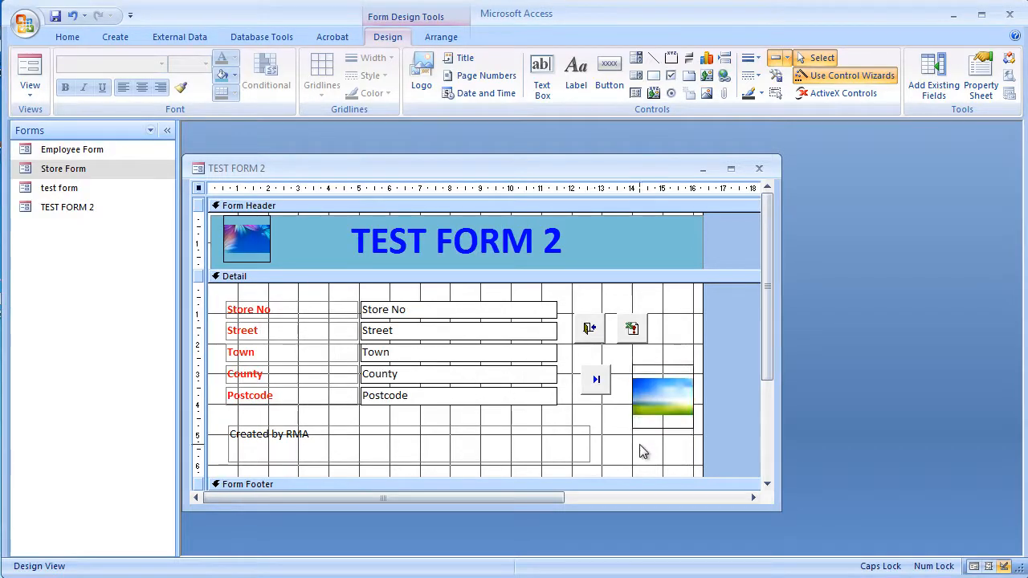
# Step: Check the form and its new image in Form View, and switch to Layout View
pyautogui.click(39, 76)
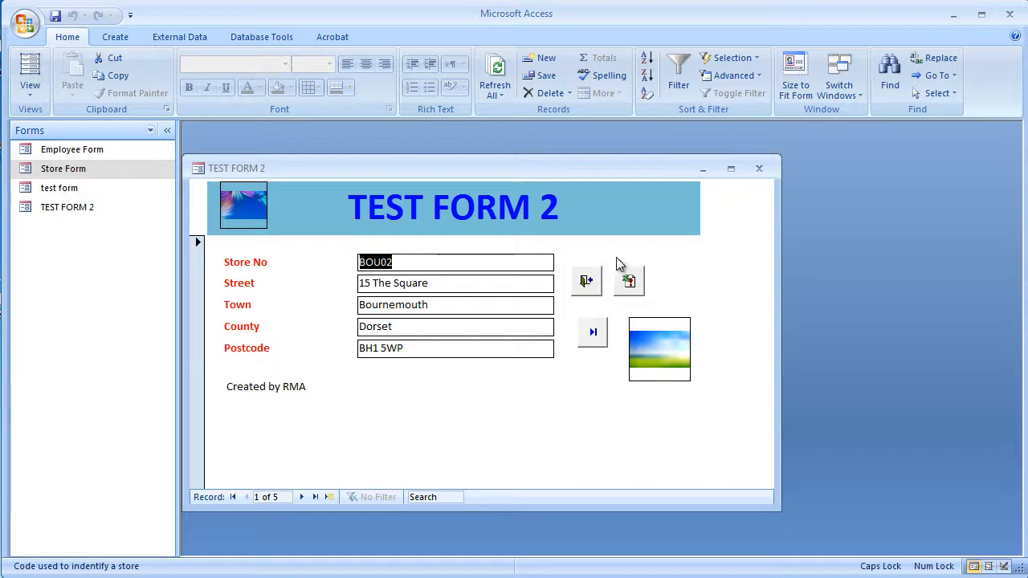
pyautogui.click(30, 87)
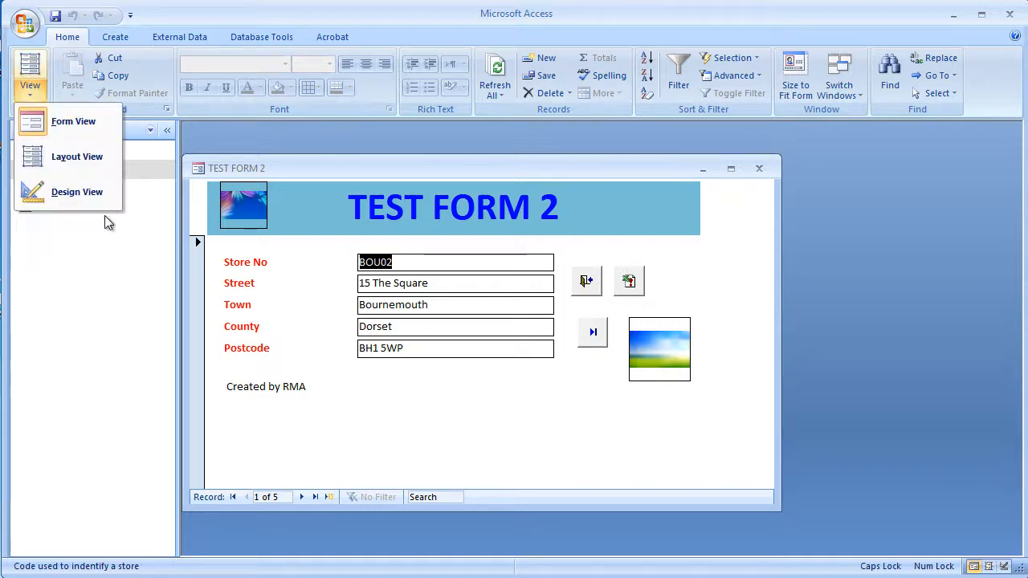
pyautogui.click(68, 153)
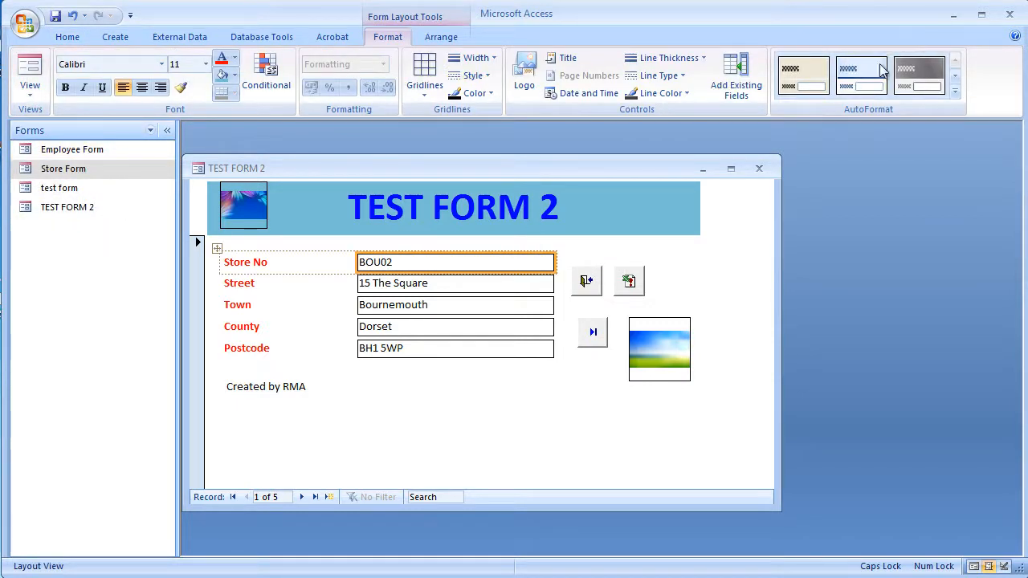
# Step: Try the orange, violet, dark teal, black, pink and light blue AutoFormat styles on the form
pyautogui.click(956, 94)
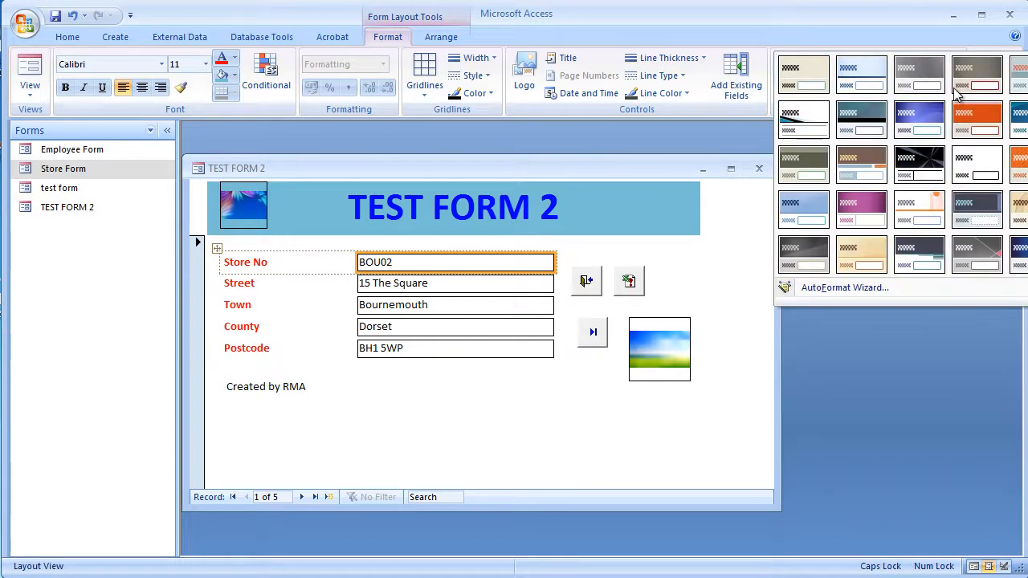
pyautogui.click(971, 129)
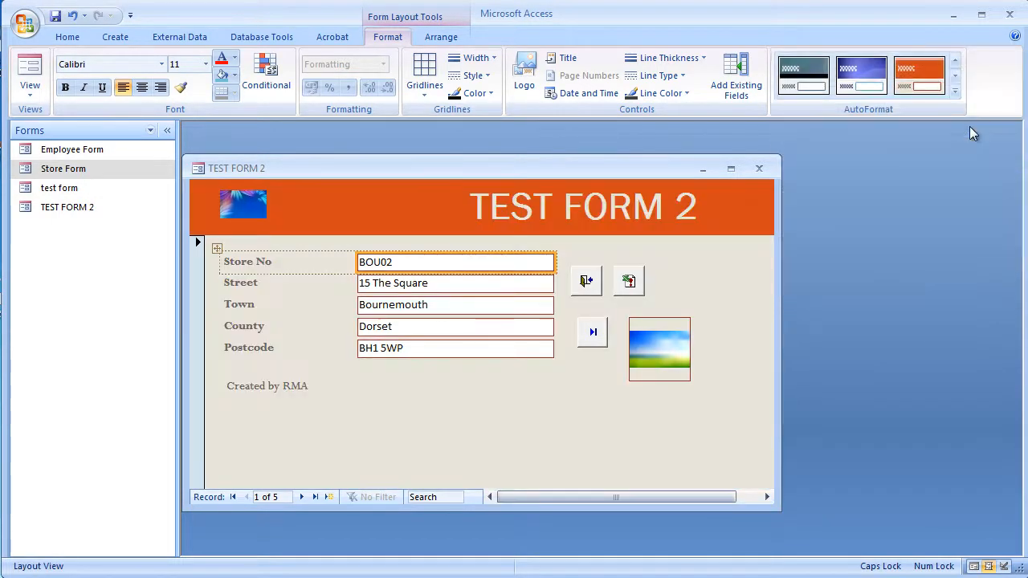
pyautogui.click(850, 73)
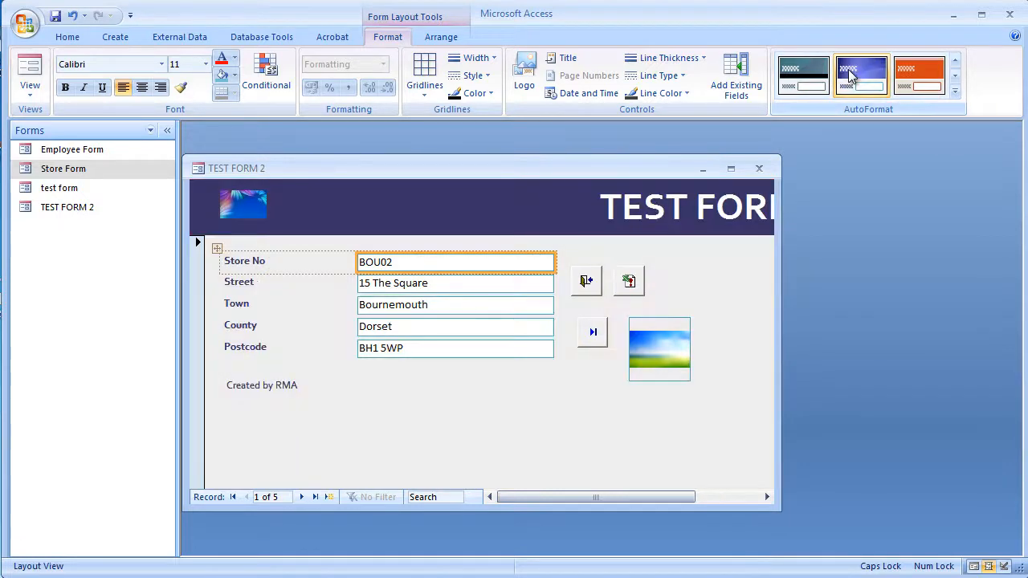
pyautogui.click(811, 85)
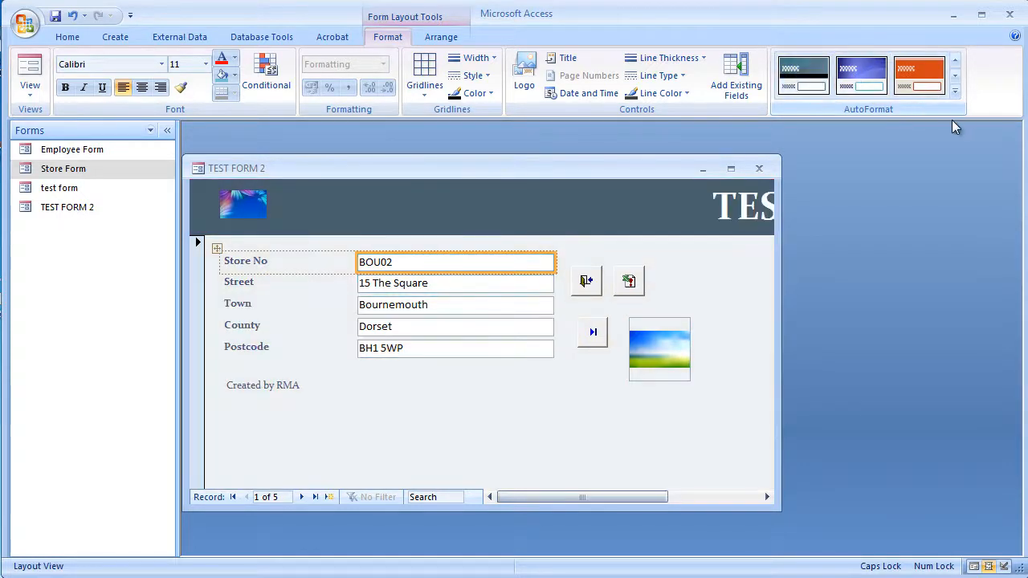
pyautogui.click(955, 91)
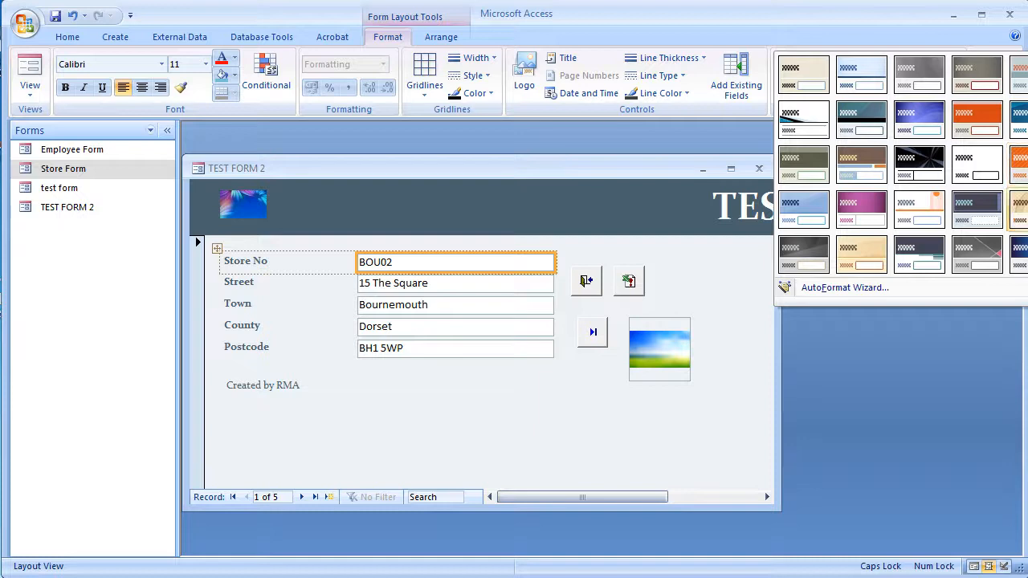
pyautogui.click(1017, 256)
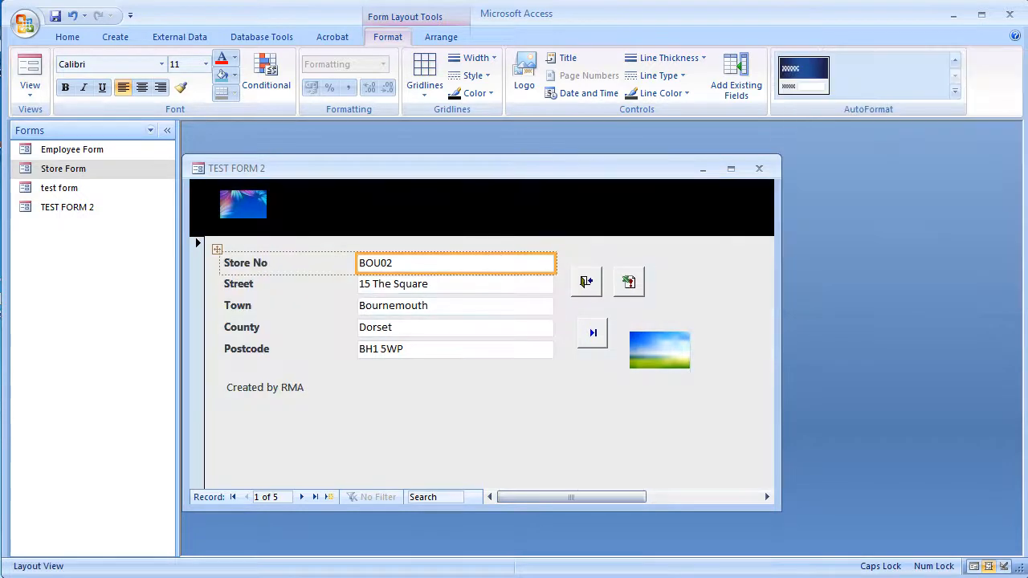
pyautogui.click(955, 91)
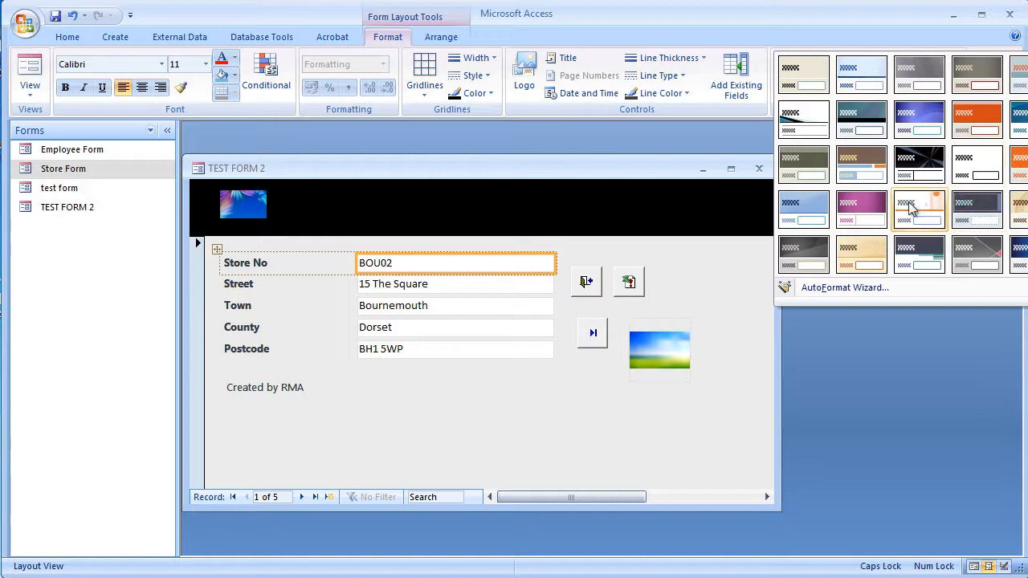
pyautogui.click(872, 193)
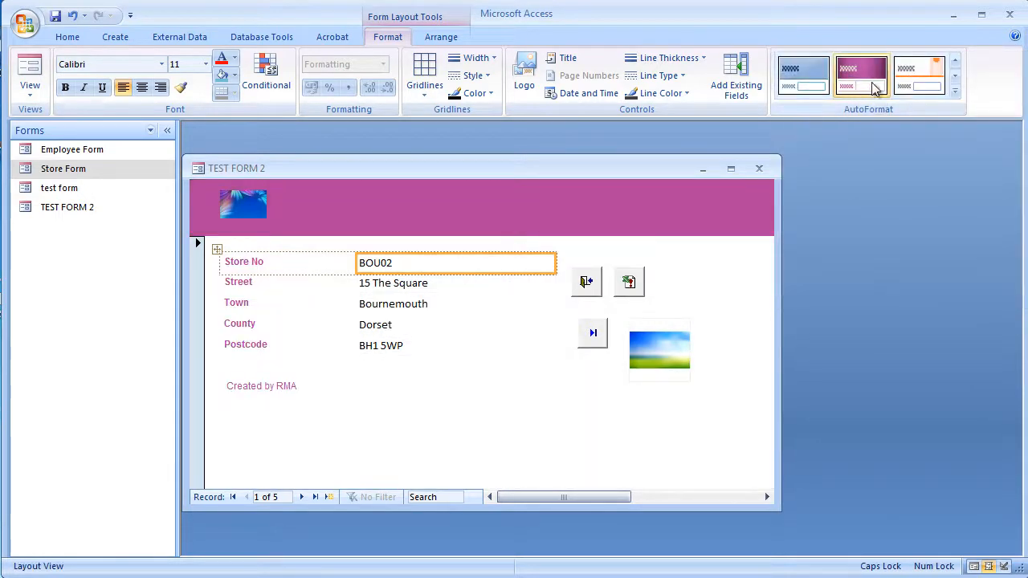
pyautogui.click(798, 83)
# Step: Apply the brown Median AutoFormat style to TEST FORM 2, and close the form
pyautogui.click(955, 91)
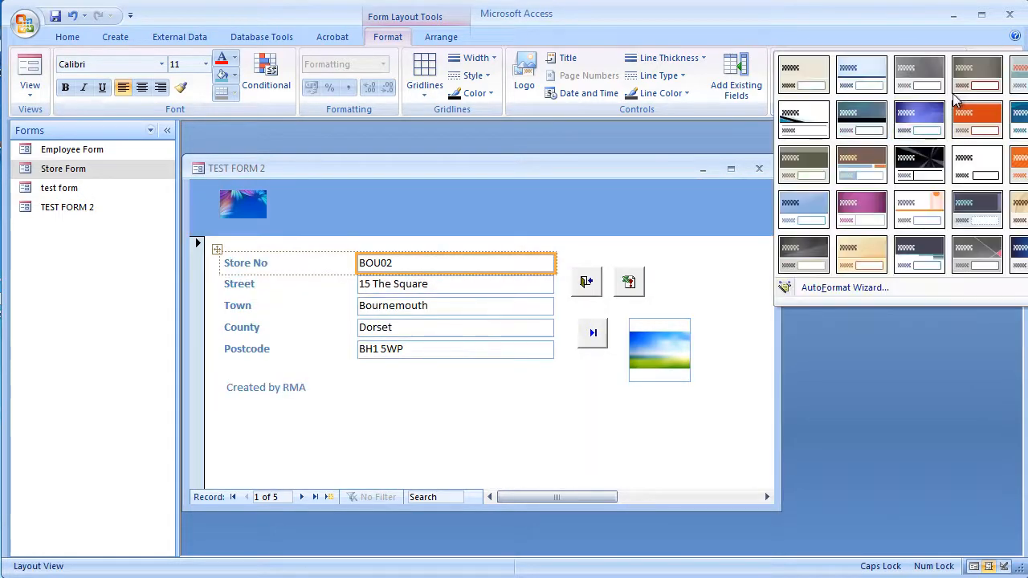
pyautogui.click(858, 175)
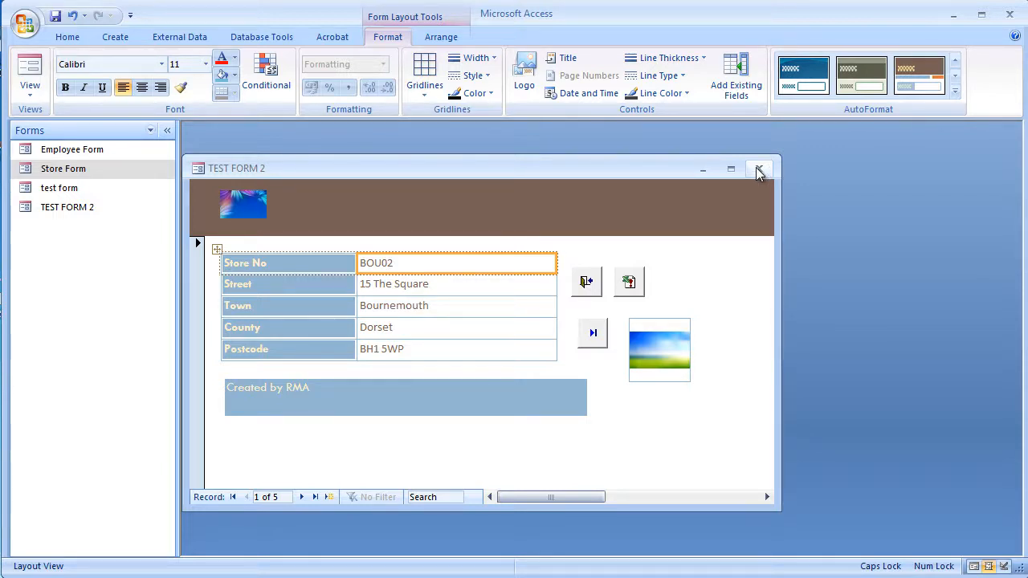
pyautogui.click(759, 170)
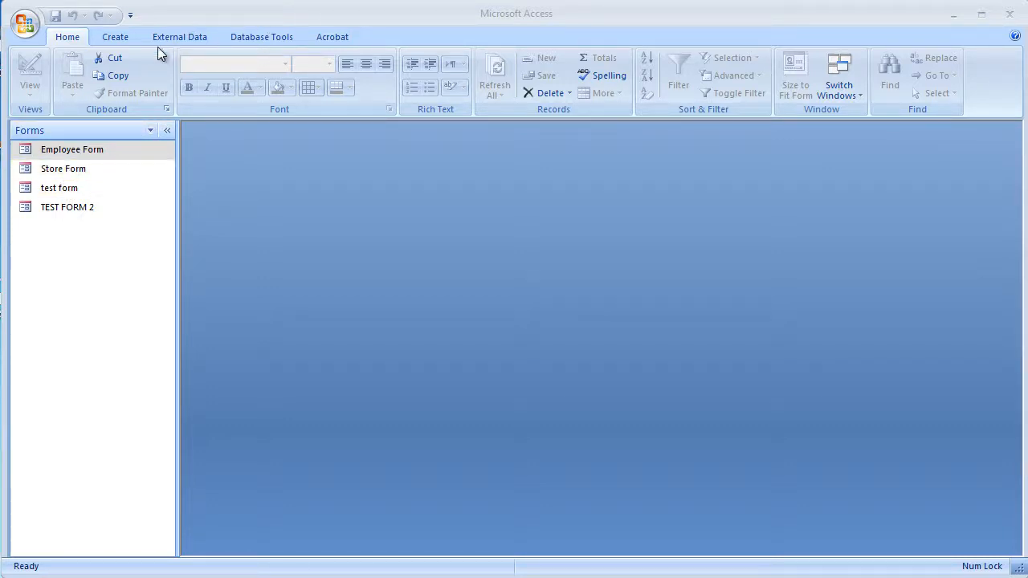
# Step: Start a new form with the Form Wizard, based on tblEmployee with all of its fields
pyautogui.click(113, 37)
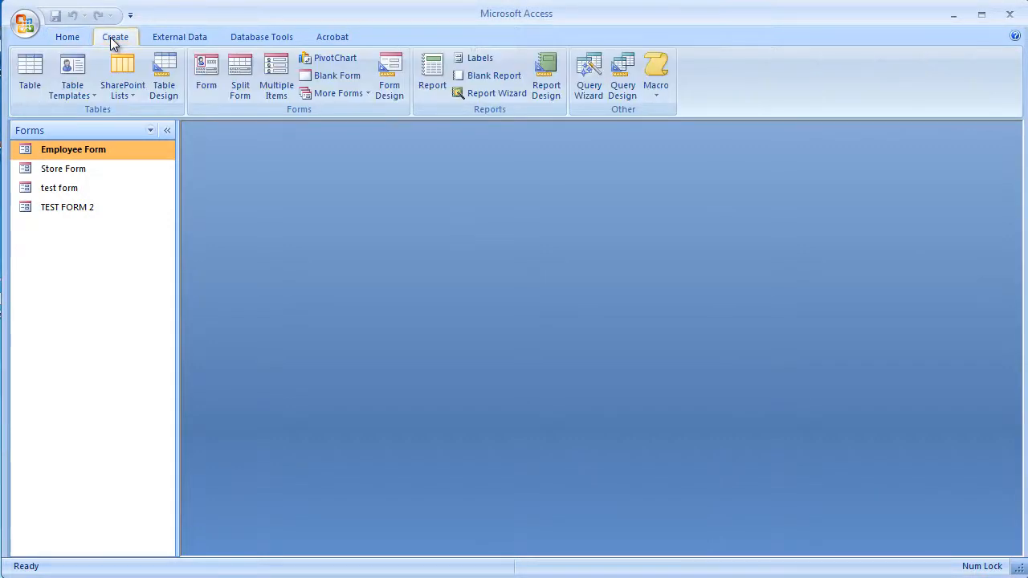
pyautogui.click(362, 95)
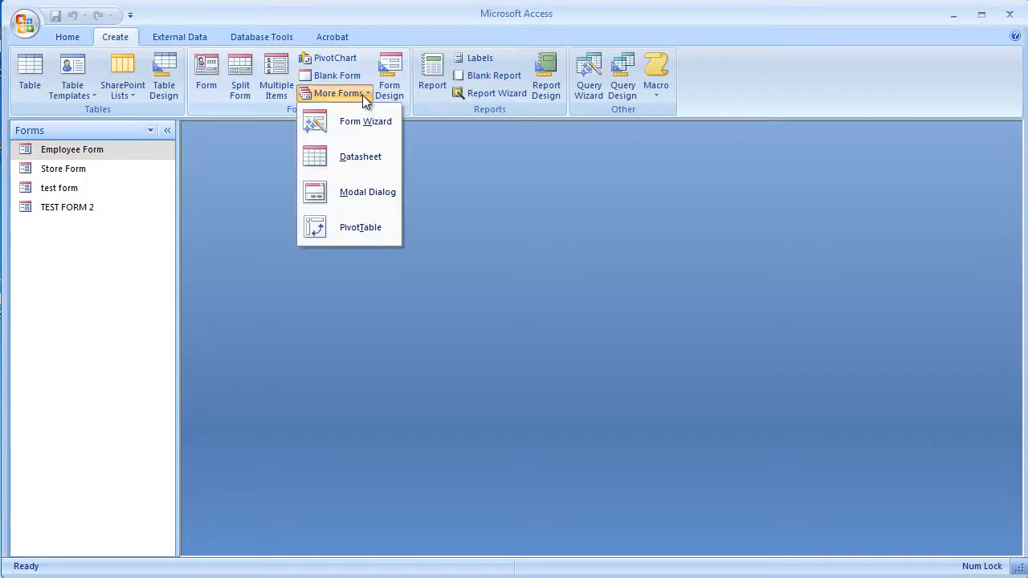
pyautogui.click(368, 127)
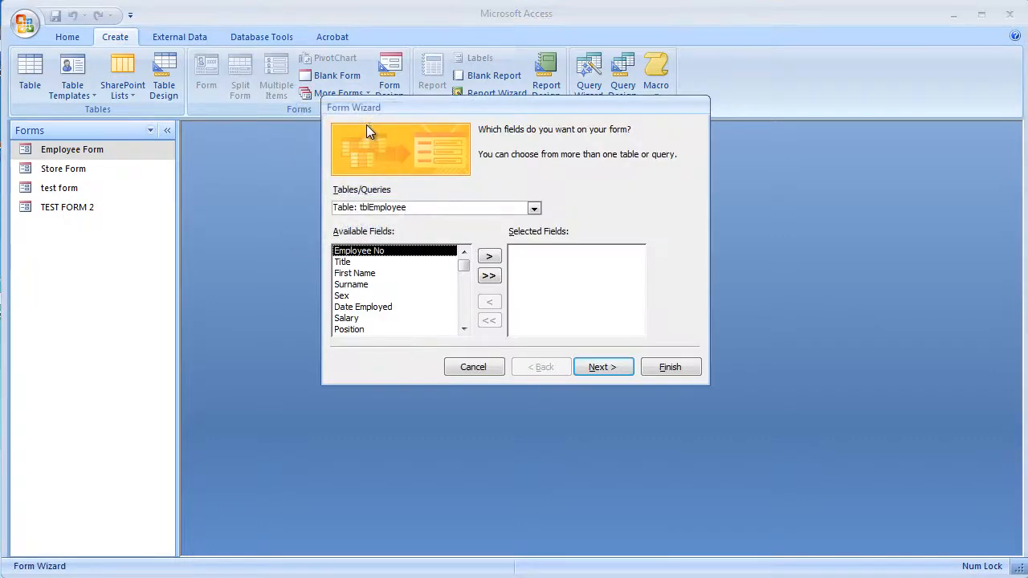
pyautogui.click(534, 208)
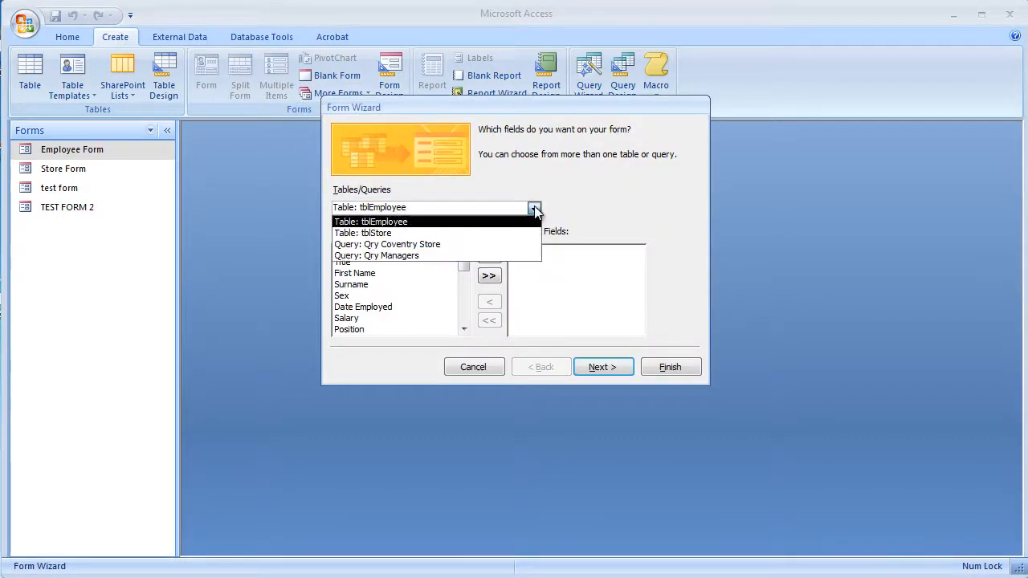
pyautogui.click(404, 224)
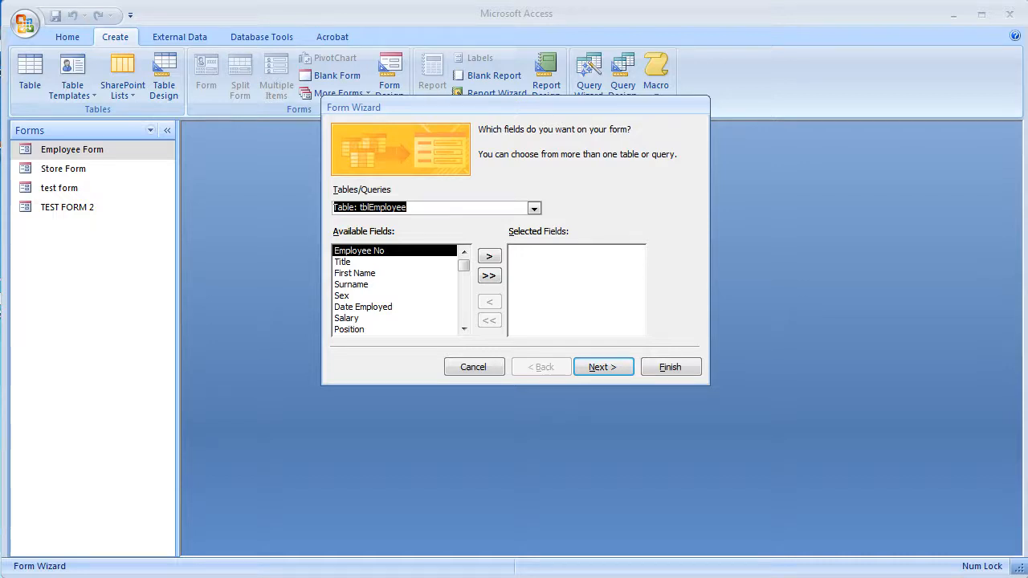
pyautogui.click(490, 276)
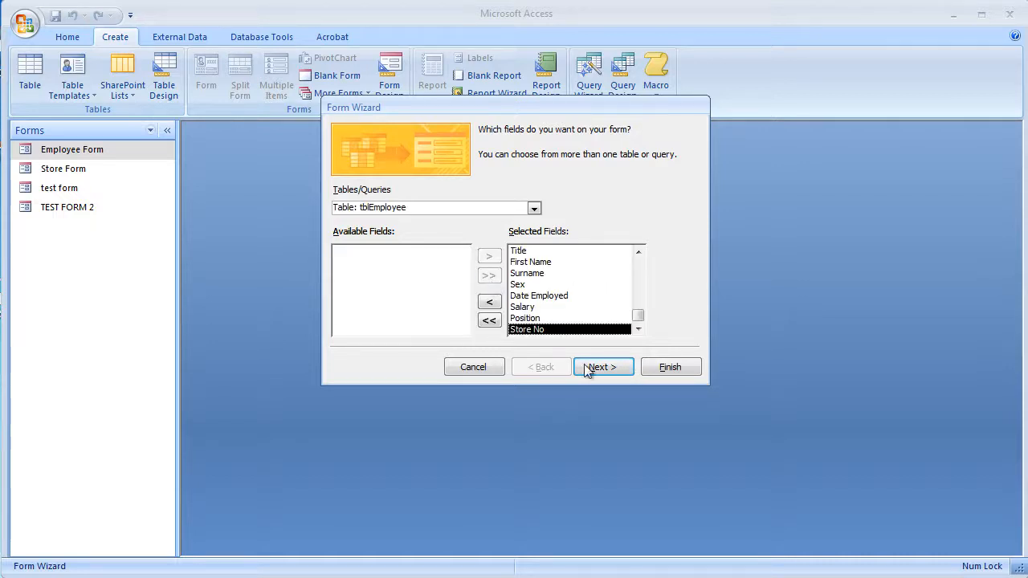
pyautogui.click(605, 366)
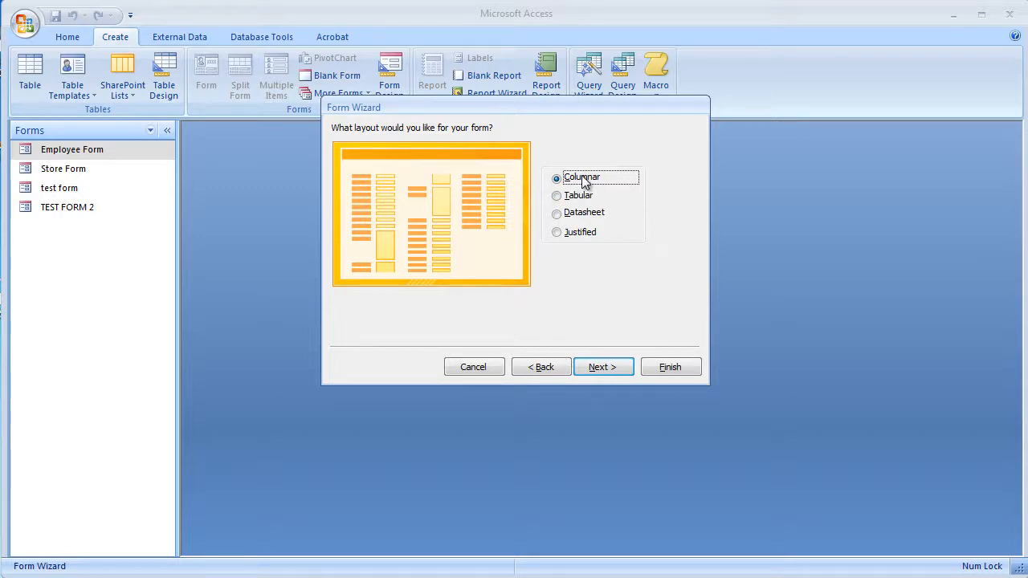
# Step: Keep the Columnar layout, preview the Equity and Civic styles, and choose the None style for the form
pyautogui.click(609, 370)
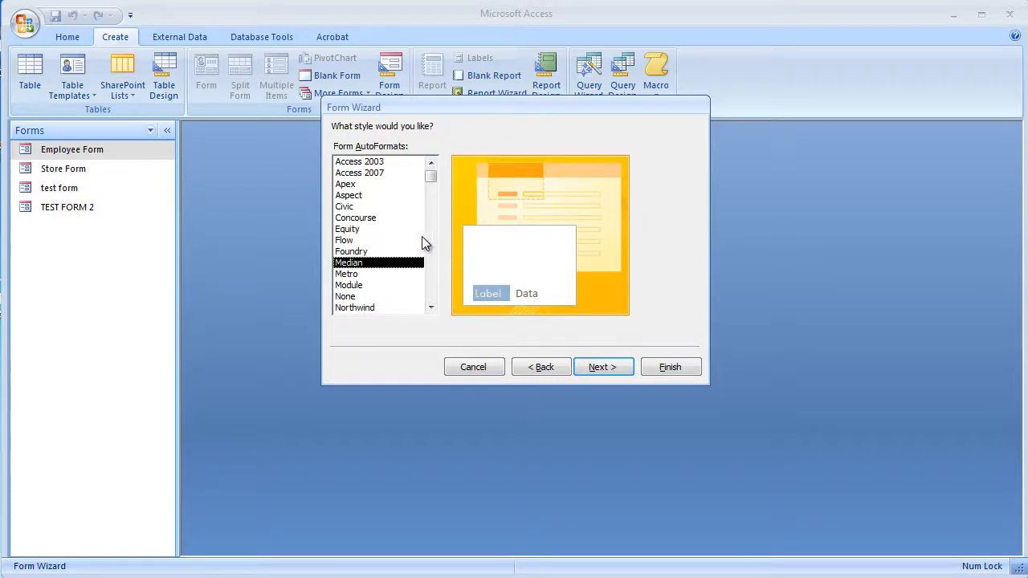
pyautogui.click(344, 230)
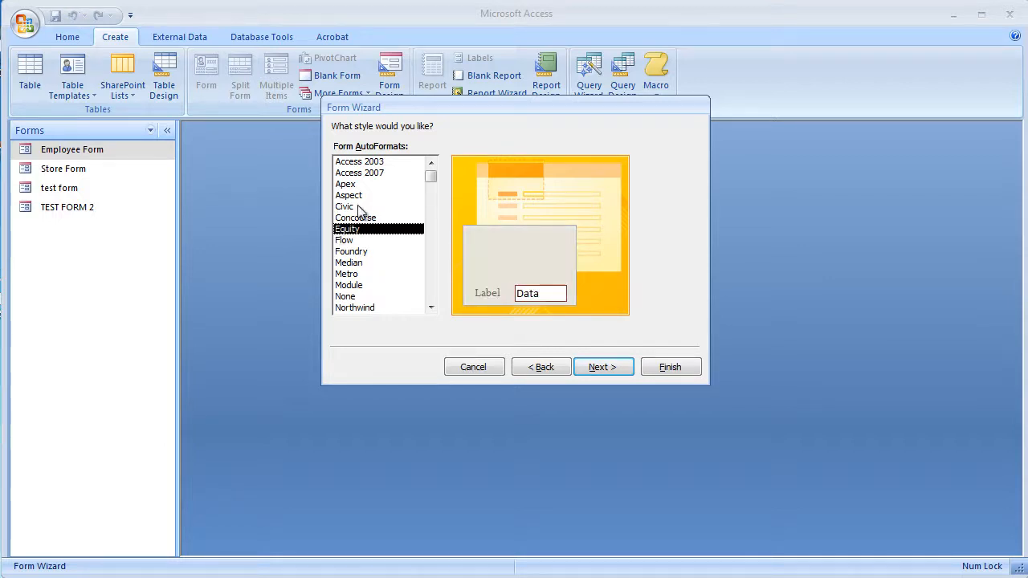
pyautogui.click(352, 207)
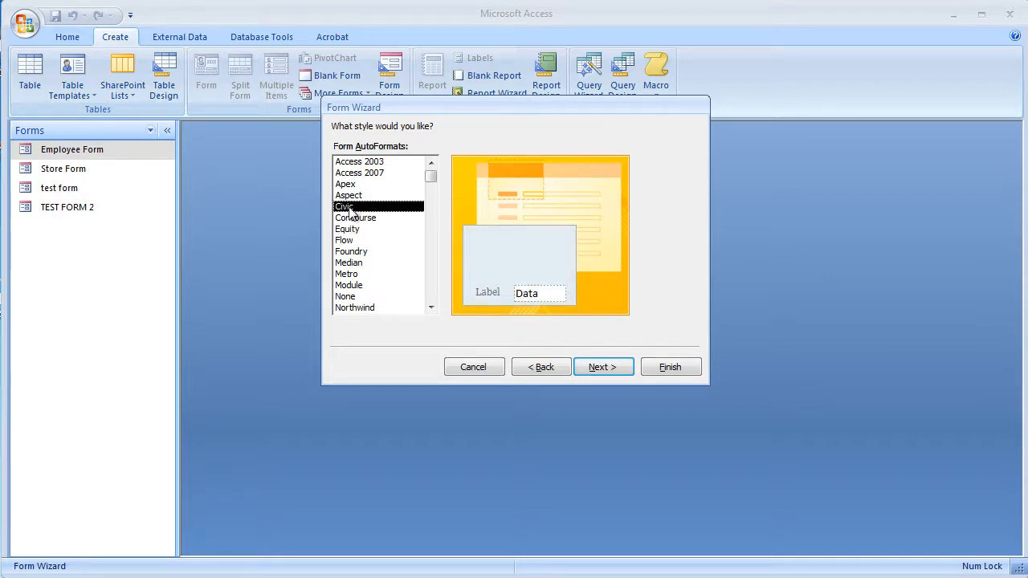
pyautogui.click(348, 297)
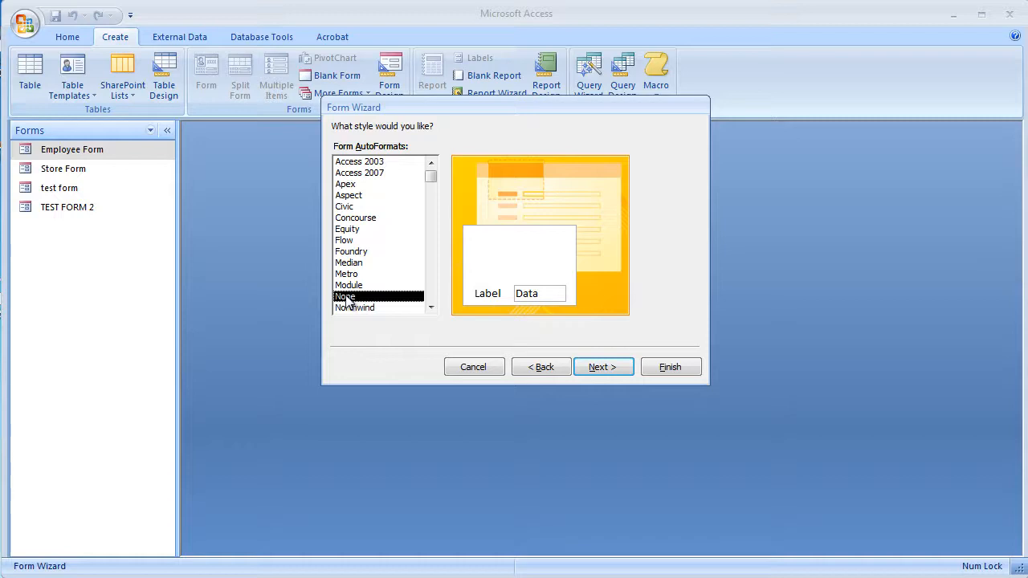
pyautogui.click(609, 365)
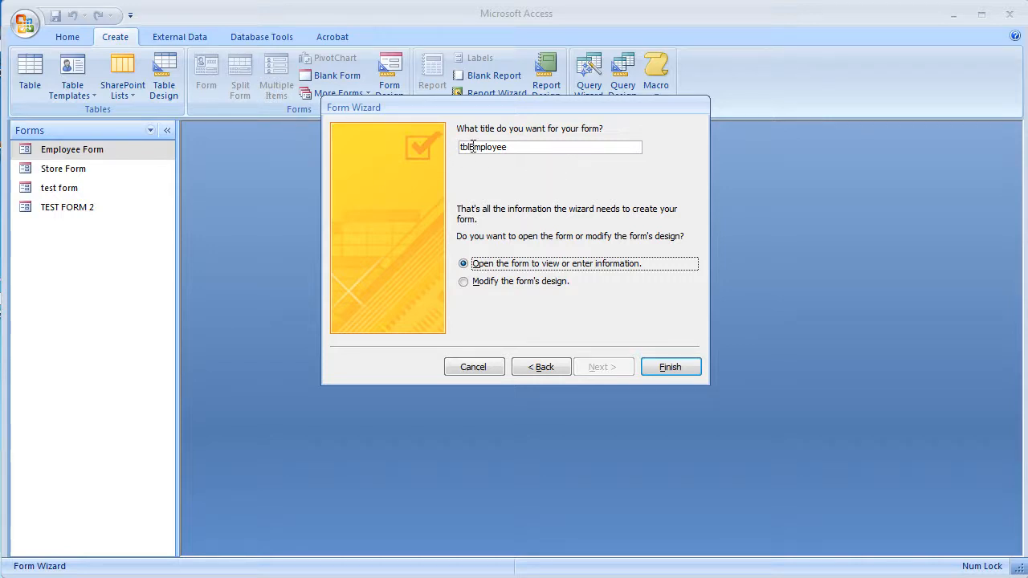
# Step: Create the form with the title "Employee form 2", and enlarge its window to leave space around the fields
pyautogui.moveTo(472, 146); pyautogui.dragTo(405, 147)
pyautogui.press('Delete')
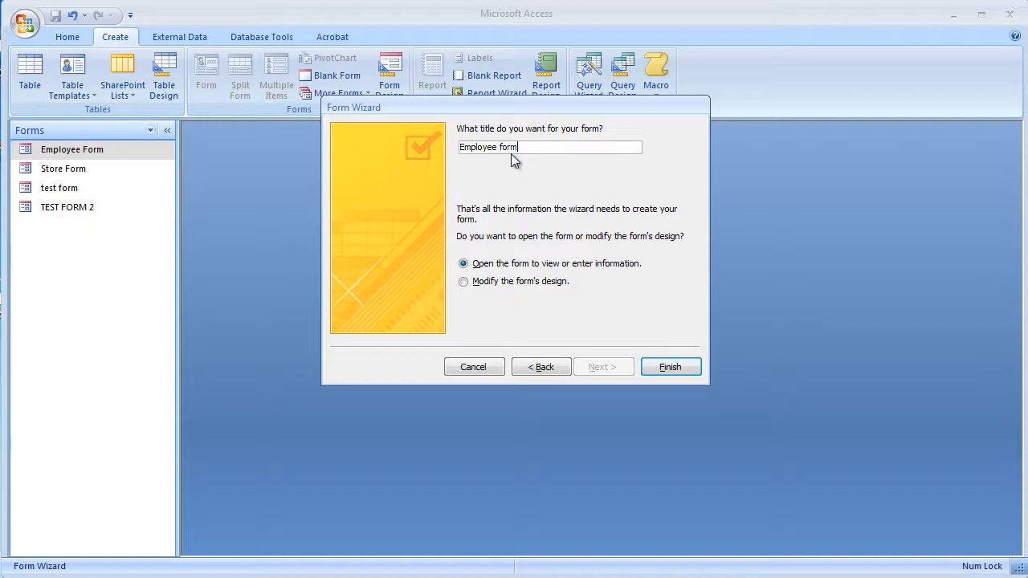
pyautogui.click(671, 370)
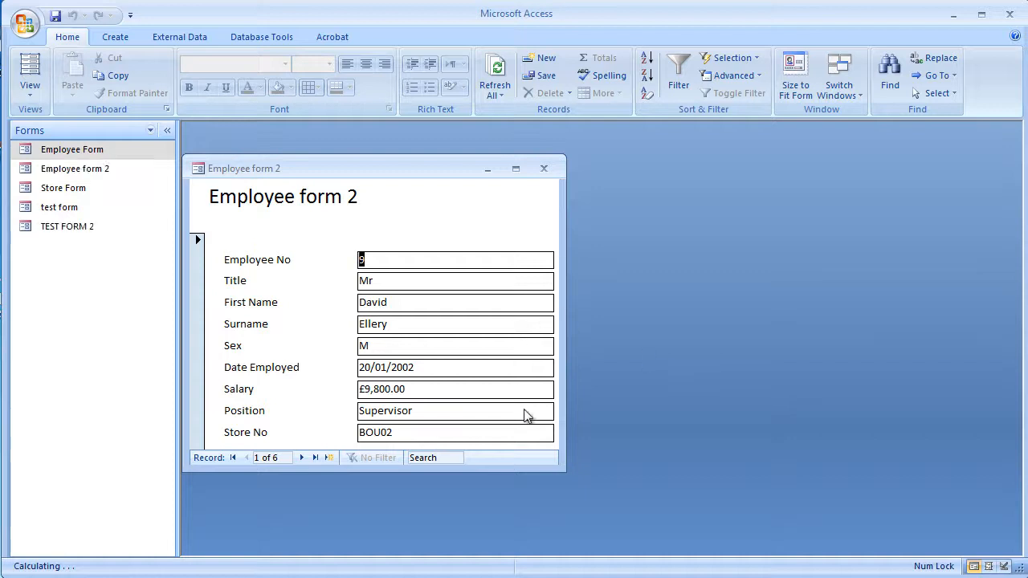
pyautogui.moveTo(565, 472); pyautogui.dragTo(673, 527)
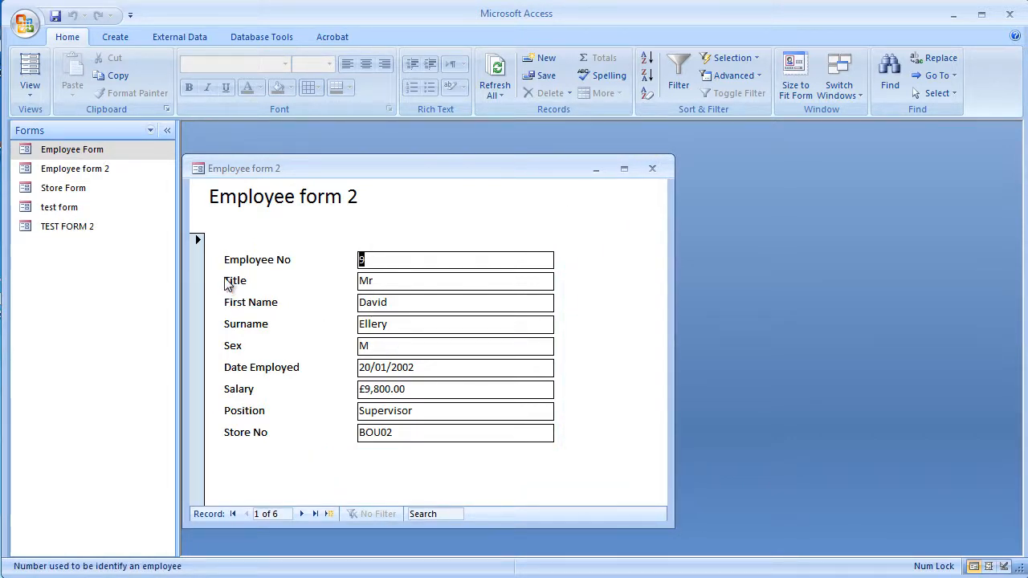
# Step: In Layout View, widen the form title label until it extends just past the text boxes
pyautogui.click(34, 93)
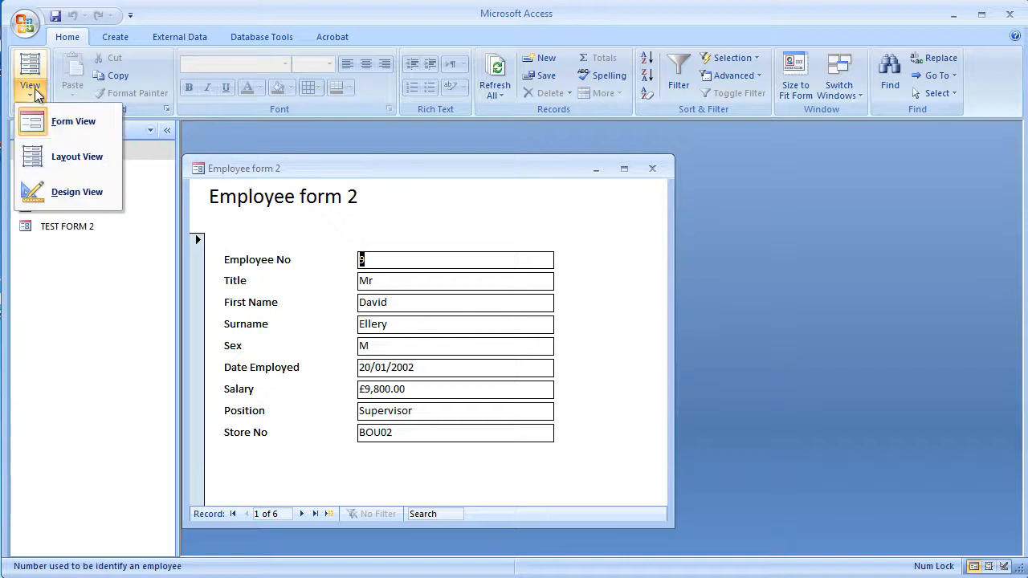
pyautogui.click(86, 159)
pyautogui.click(336, 204)
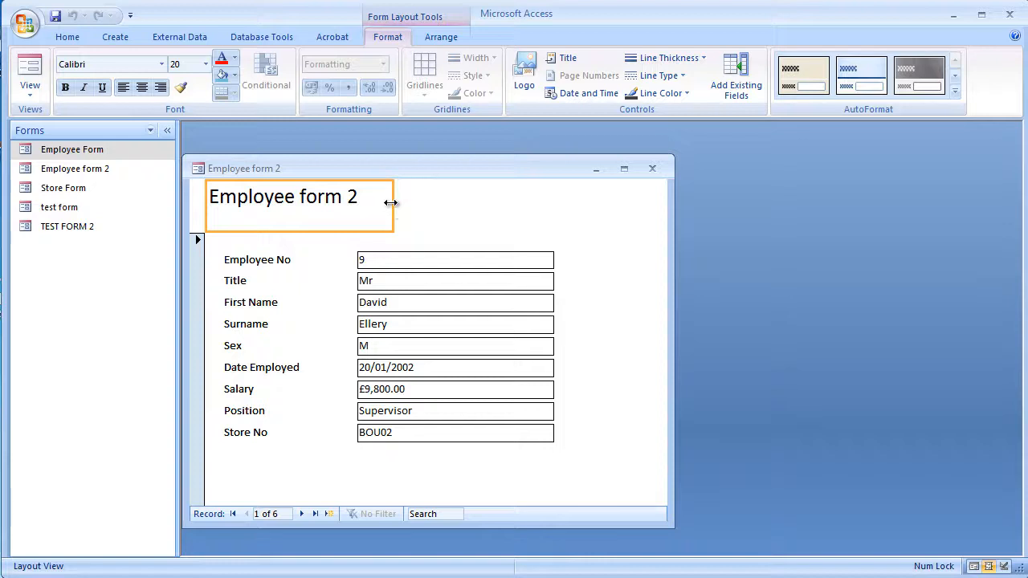
pyautogui.moveTo(391, 203); pyautogui.dragTo(616, 219)
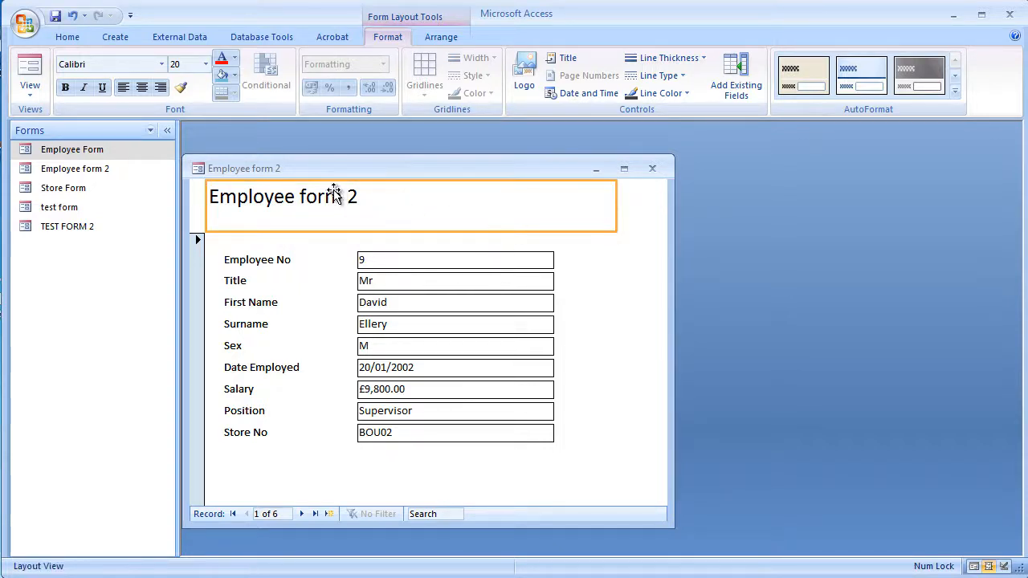
# Step: Centre the form title, make it bold, and set it to size 24 in blue
pyautogui.click(141, 87)
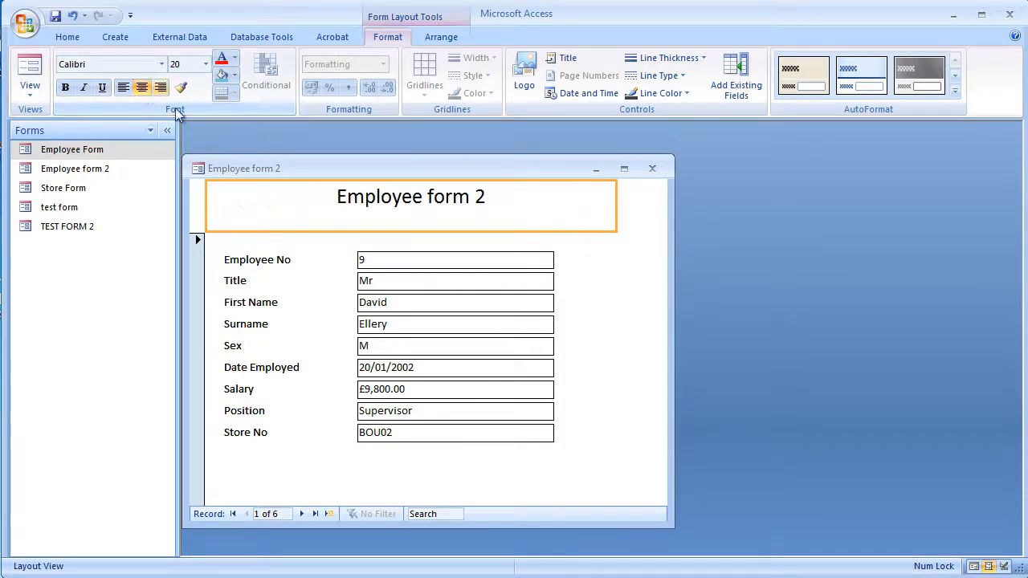
pyautogui.click(65, 87)
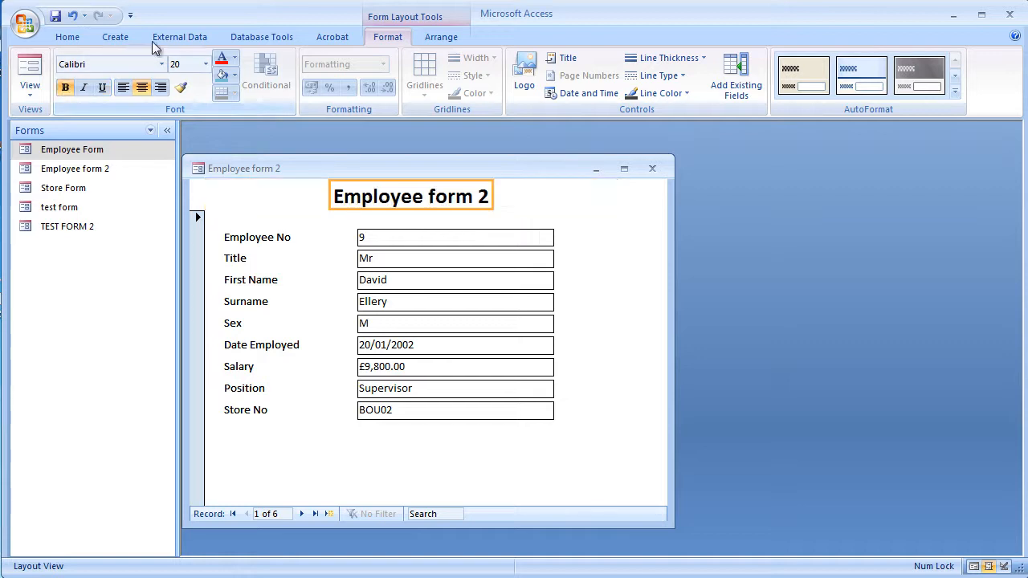
pyautogui.click(205, 64)
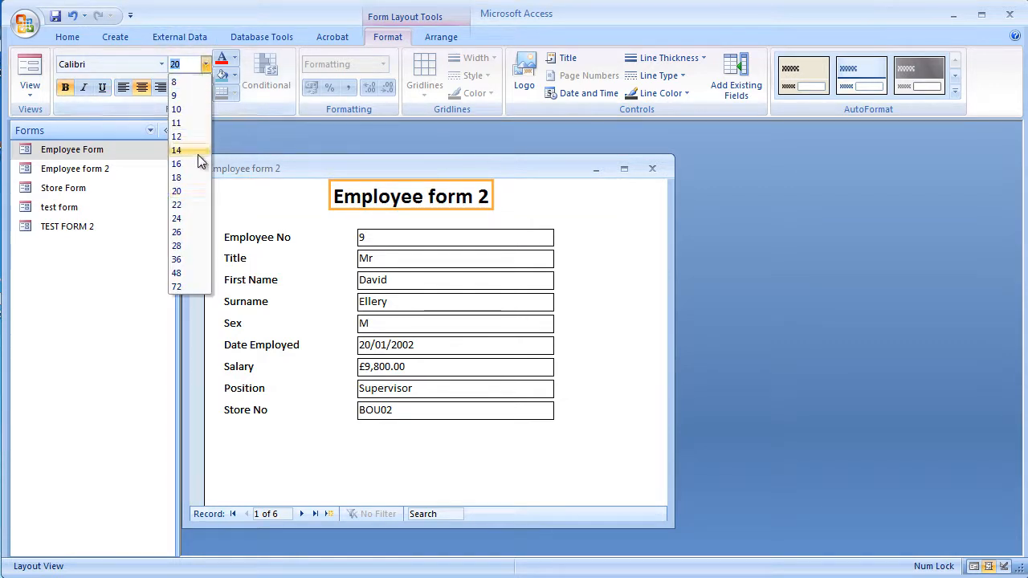
pyautogui.click(179, 217)
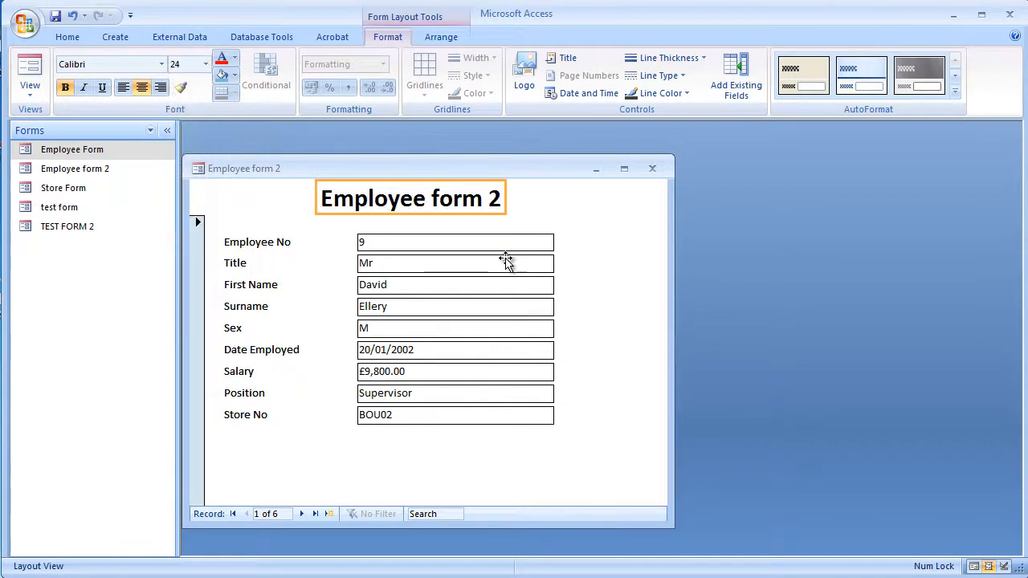
pyautogui.click(234, 58)
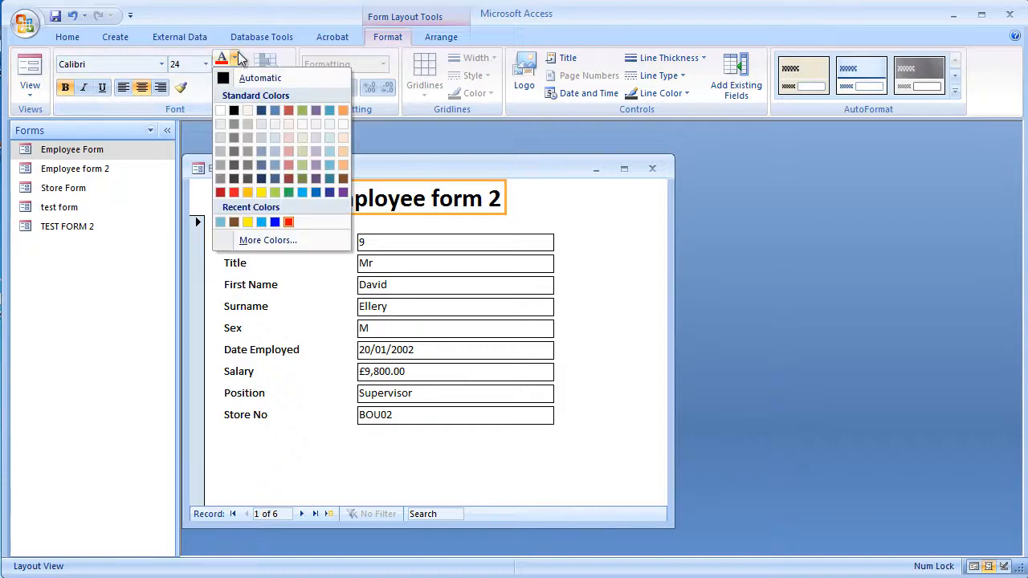
pyautogui.click(275, 221)
pyautogui.click(622, 278)
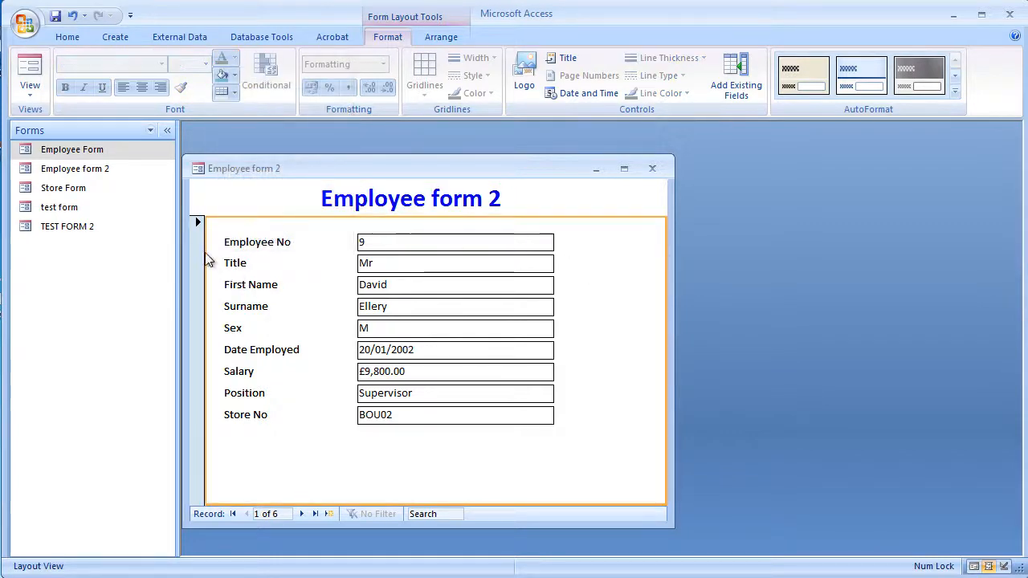
# Step: Make all nine field labels, from Employee No to Store No, bold
pyautogui.click(241, 247)
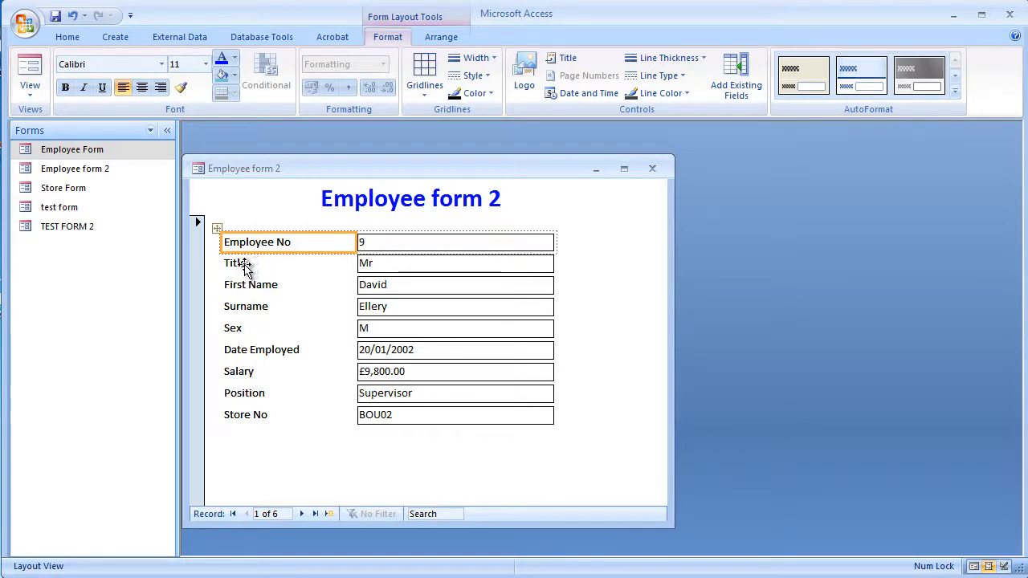
pyautogui.keyDown('shift'); pyautogui.click(242, 265); pyautogui.keyUp('shift')
pyautogui.keyDown('shift'); pyautogui.click(250, 289); pyautogui.keyUp('shift')
pyautogui.keyDown('shift'); pyautogui.click(252, 307); pyautogui.keyUp('shift')
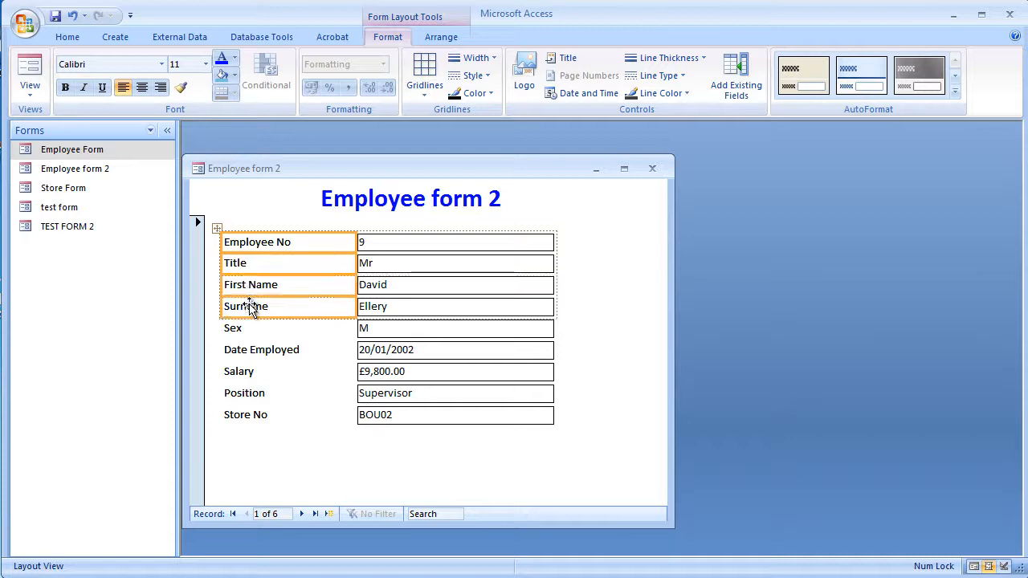
pyautogui.keyDown('shift'); pyautogui.click(252, 333); pyautogui.keyUp('shift')
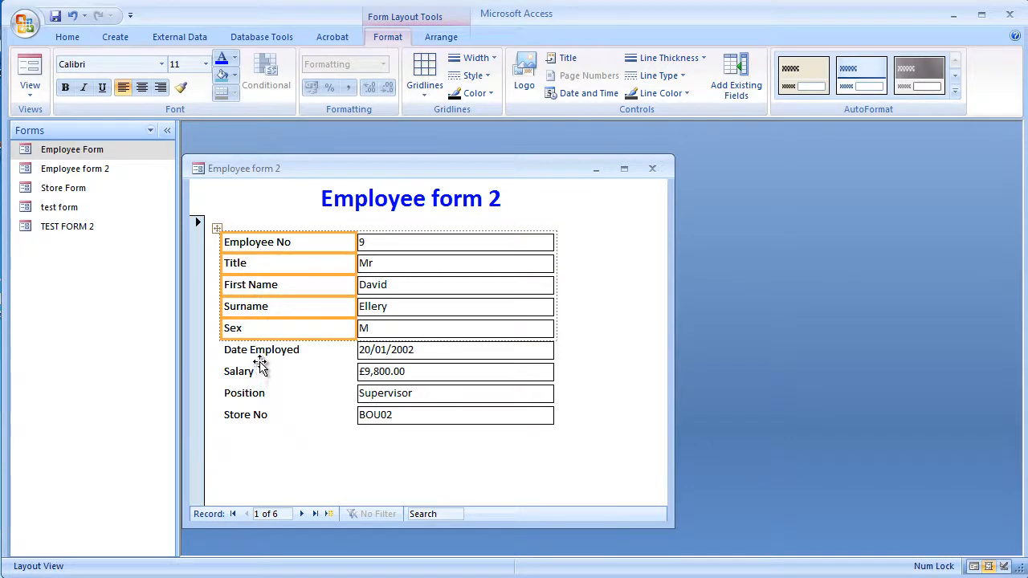
pyautogui.keyDown('shift'); pyautogui.click(256, 353); pyautogui.keyUp('shift')
pyautogui.keyDown('shift'); pyautogui.click(251, 375); pyautogui.keyUp('shift')
pyautogui.keyDown('shift'); pyautogui.click(247, 397); pyautogui.keyUp('shift')
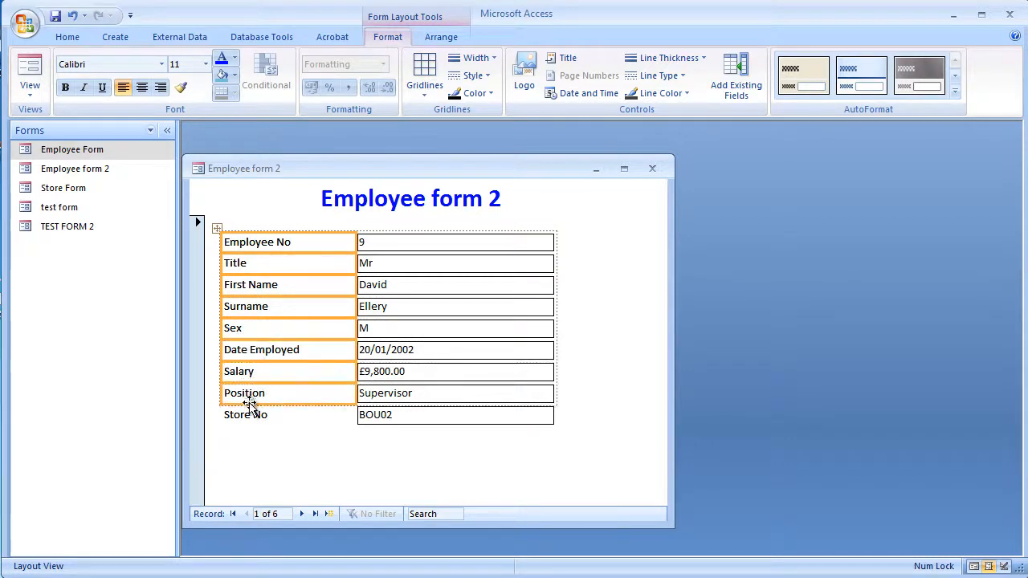
pyautogui.keyDown('shift'); pyautogui.click(248, 420); pyautogui.keyUp('shift')
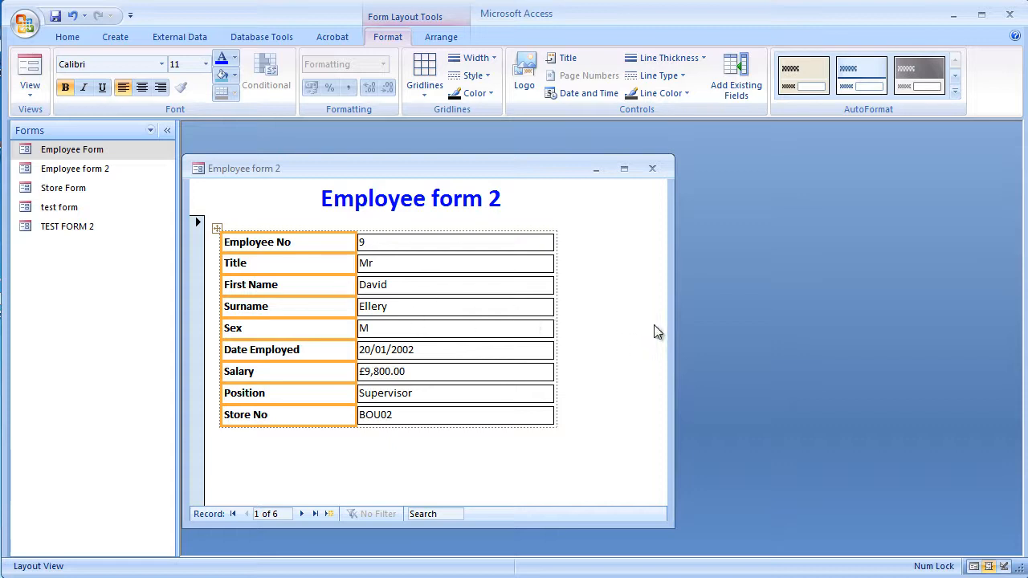
# Step: Try font size 14 on the field labels, and settle on size 12
pyautogui.click(206, 65)
pyautogui.click(177, 150)
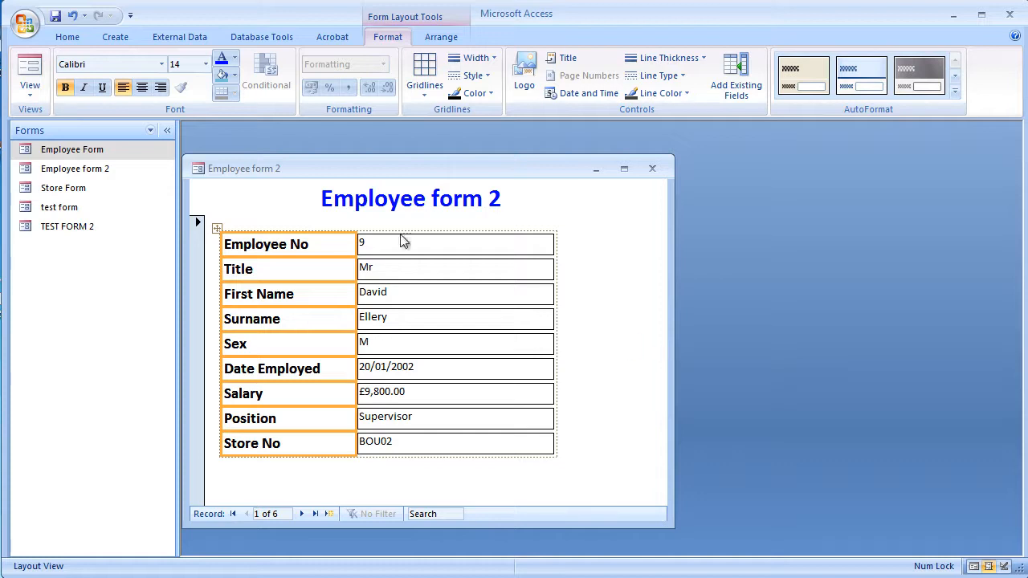
pyautogui.click(206, 64)
pyautogui.click(181, 138)
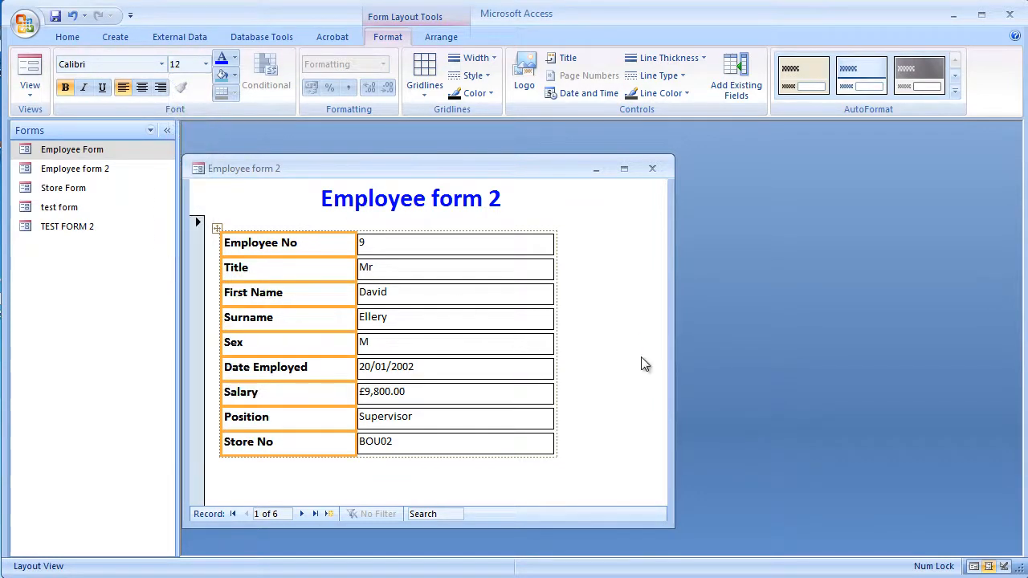
pyautogui.click(659, 409)
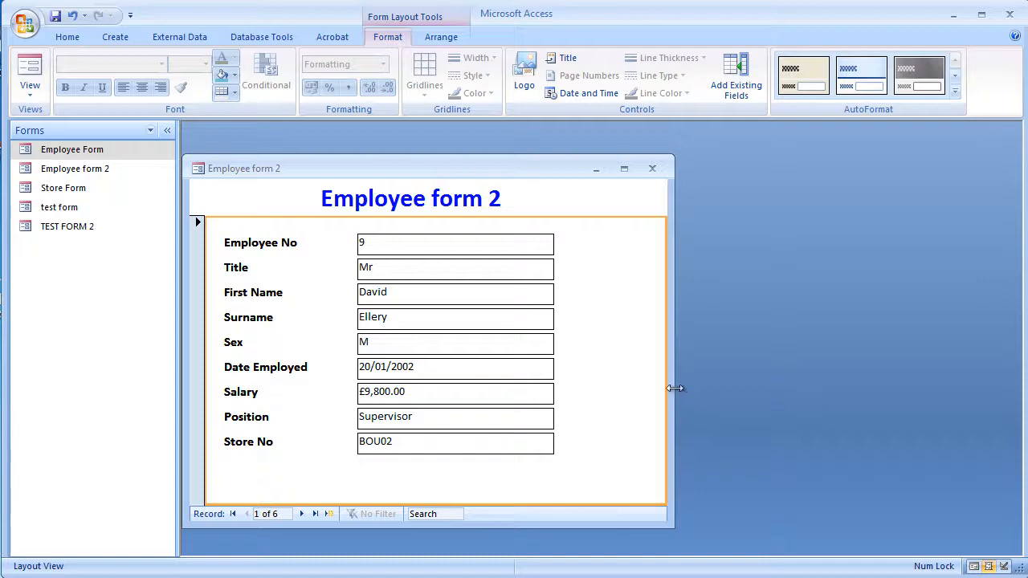
# Step: Widen the form window, and in Design View extend the form's design area to about 14.3 on the ruler
pyautogui.moveTo(666, 388); pyautogui.dragTo(780, 398)
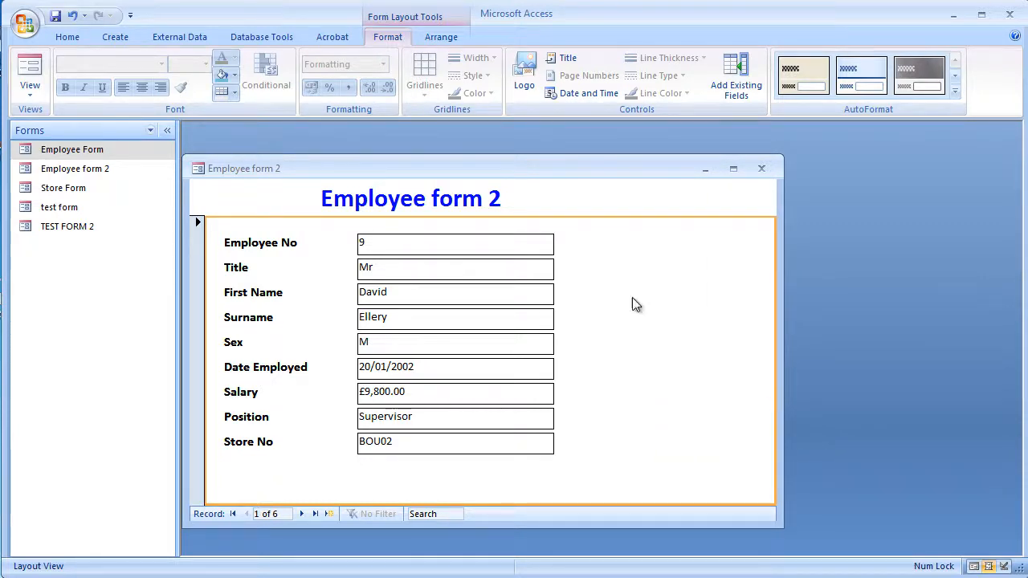
pyautogui.click(31, 91)
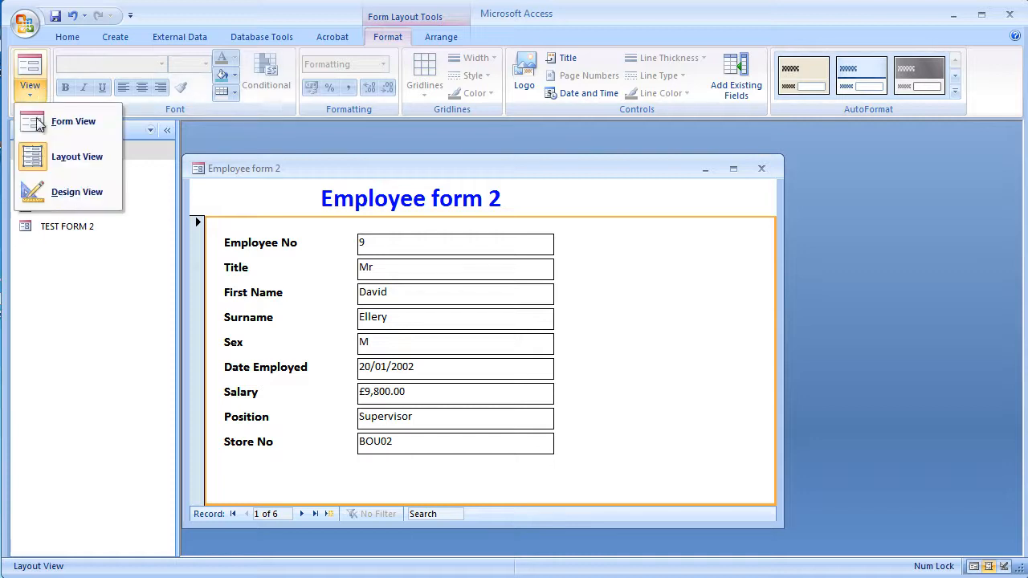
pyautogui.click(72, 193)
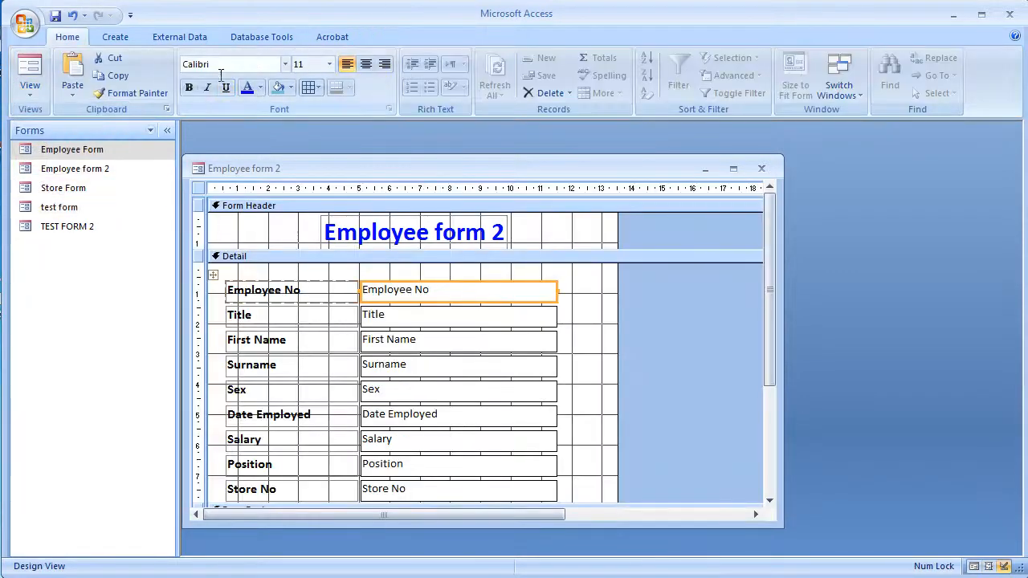
pyautogui.click(32, 90)
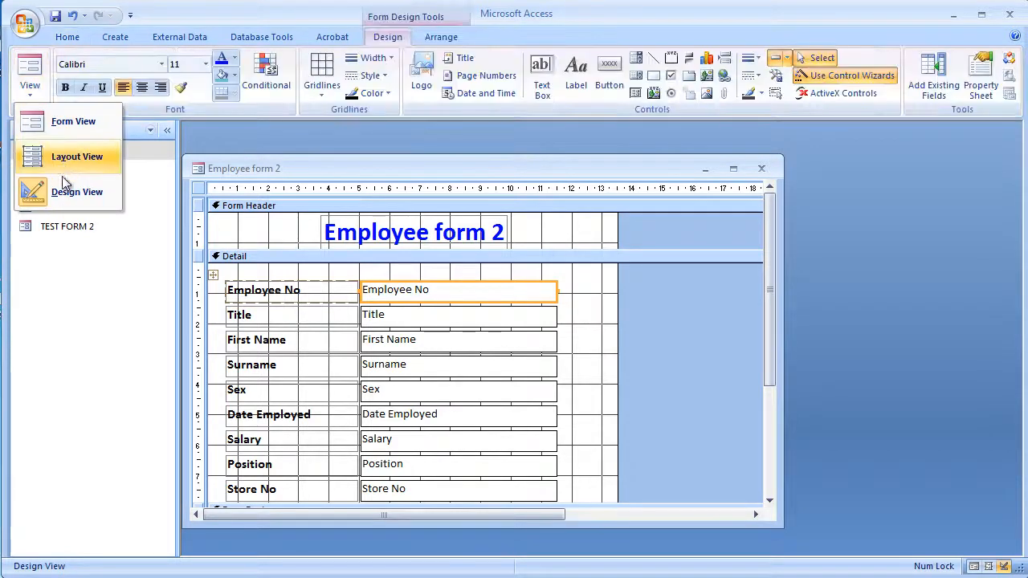
pyautogui.click(64, 195)
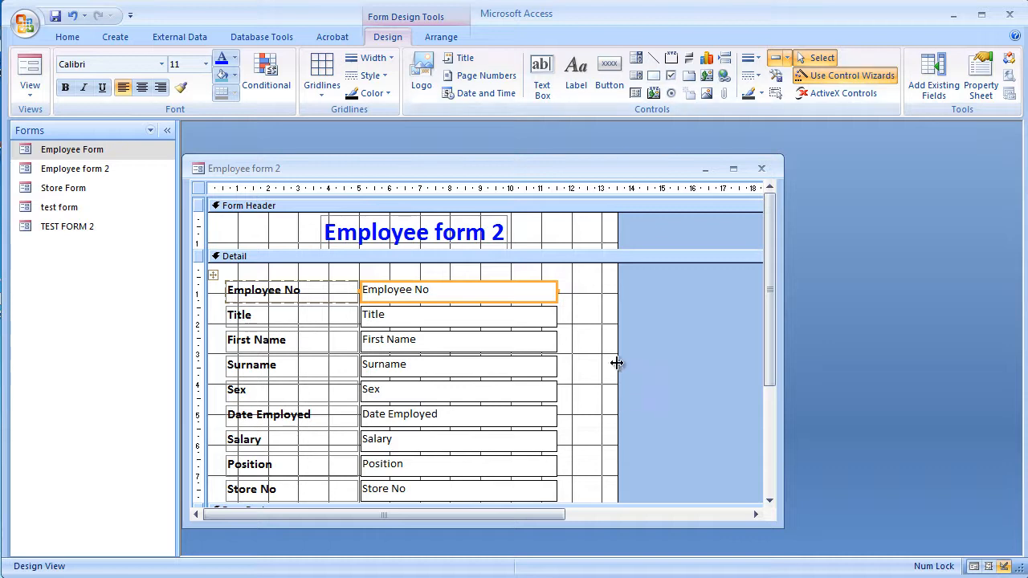
pyautogui.moveTo(616, 364); pyautogui.dragTo(640, 381)
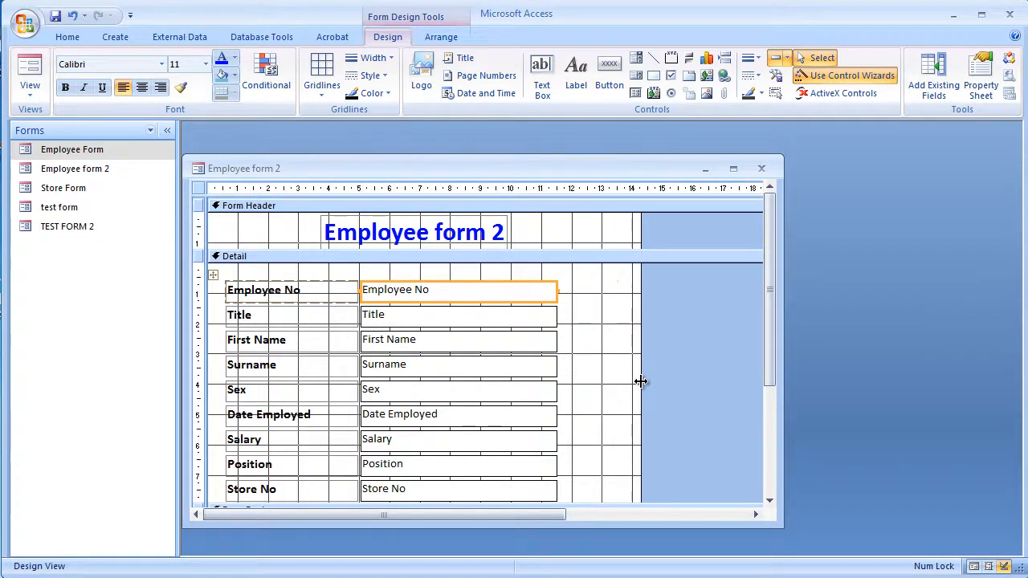
# Step: Add a command button beside the Title field with the Close Form action and the text "Close Form", and preview it in Form View
pyautogui.click(616, 74)
pyautogui.moveTo(575, 315); pyautogui.dragTo(614, 347)
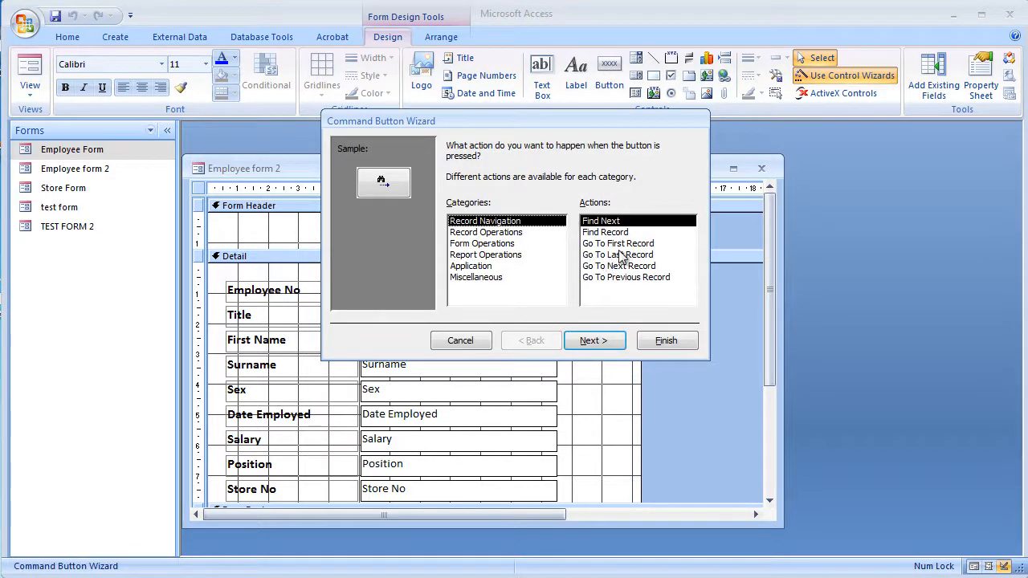
pyautogui.click(484, 244)
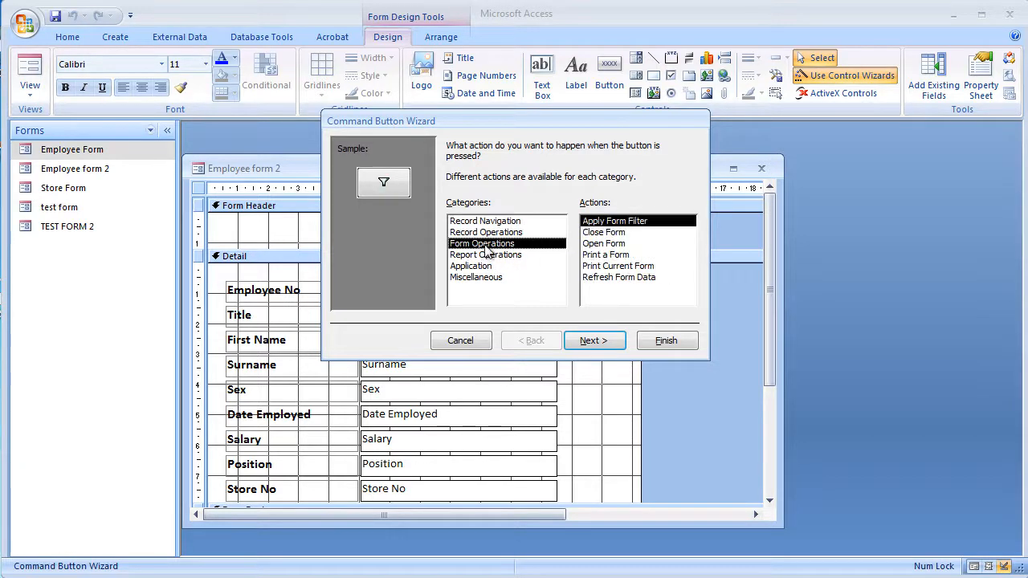
pyautogui.click(611, 233)
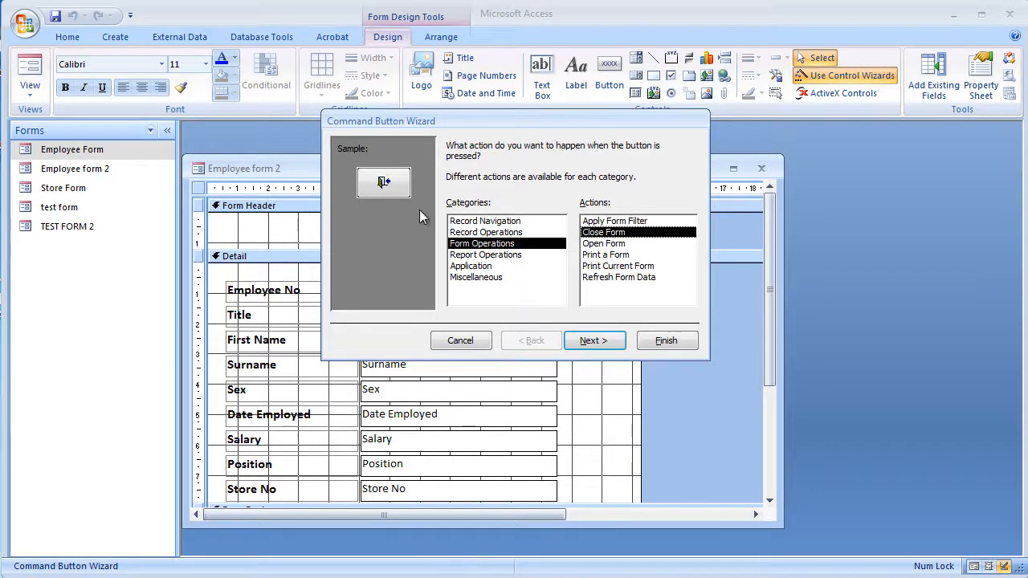
pyautogui.click(593, 341)
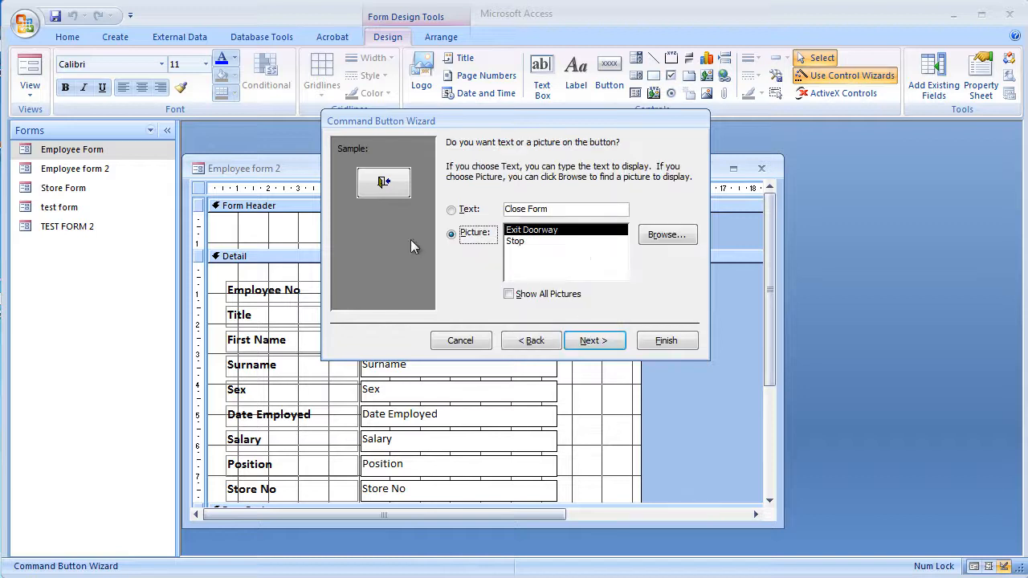
pyautogui.click(455, 209)
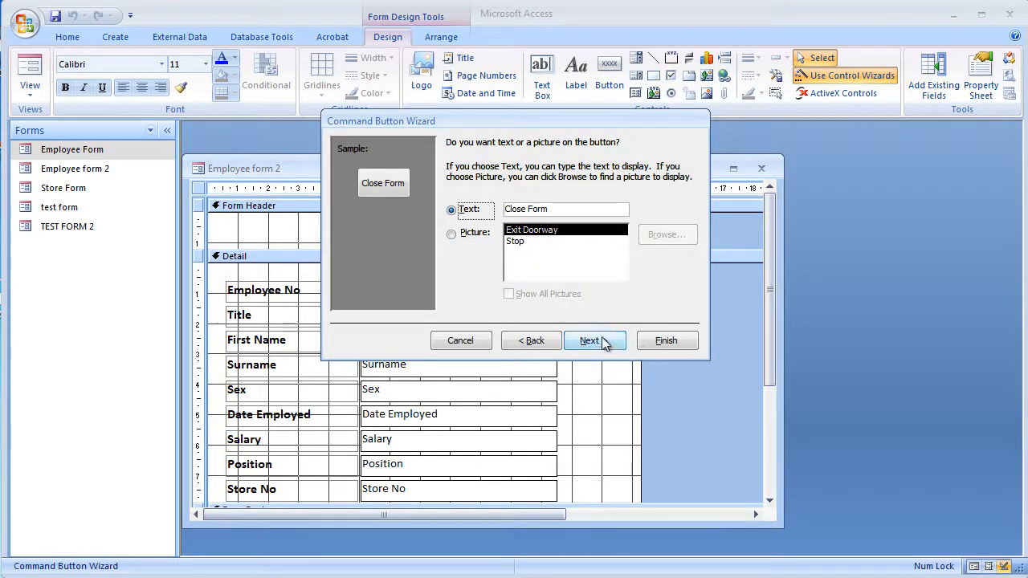
pyautogui.click(667, 341)
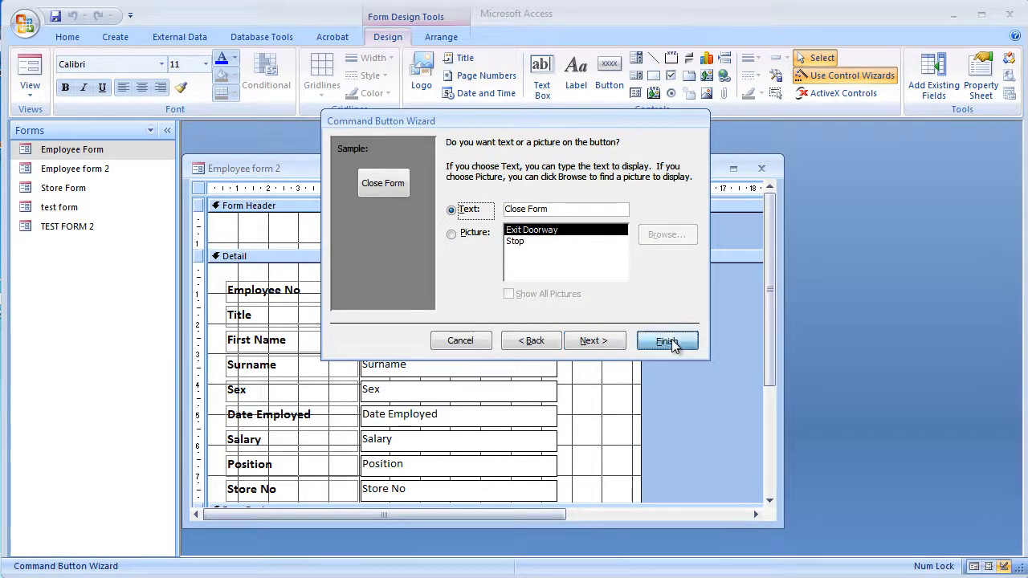
pyautogui.click(30, 74)
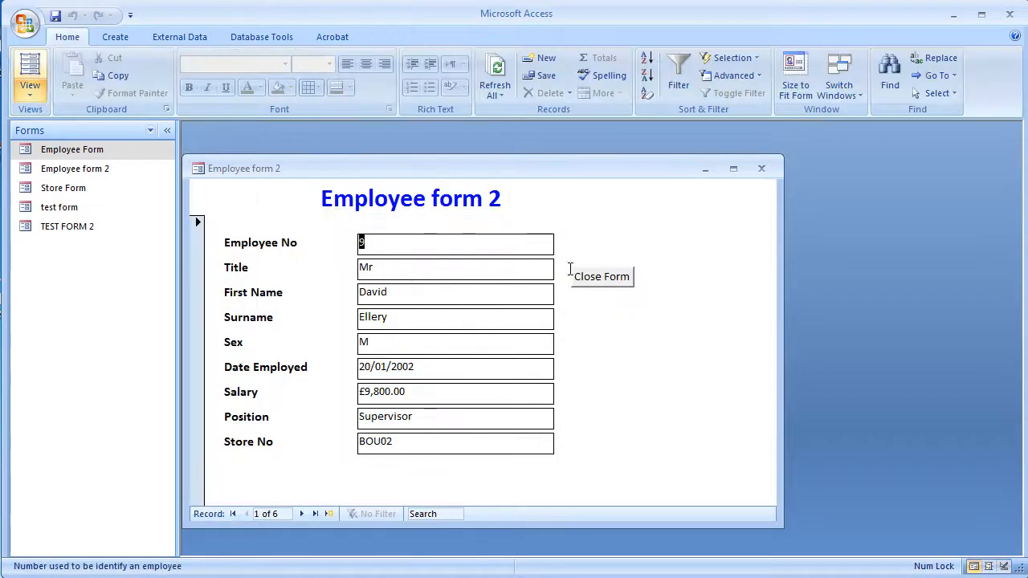
# Step: In Design View, make the Close Form button's text bold and red
pyautogui.click(26, 97)
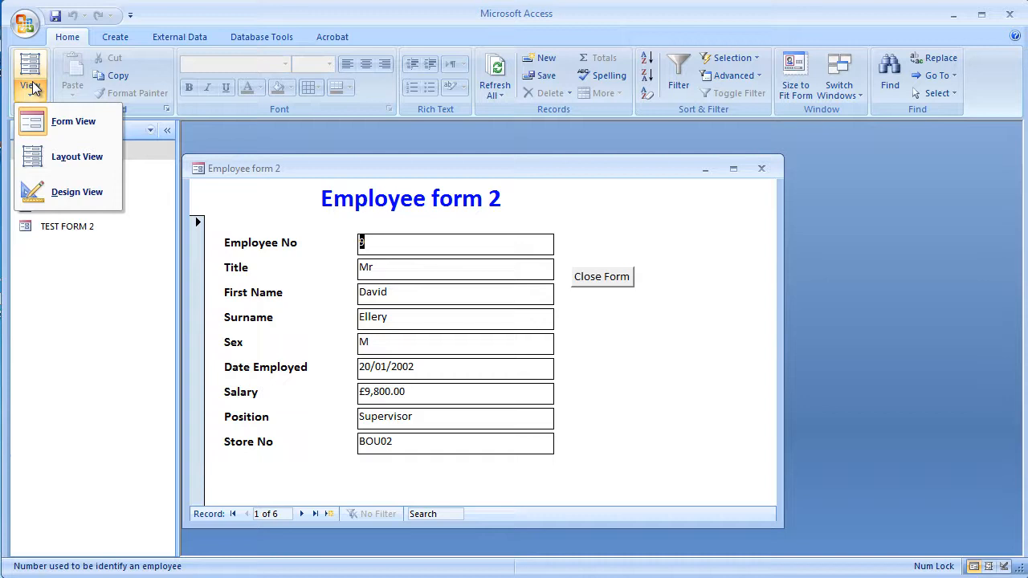
pyautogui.click(64, 191)
pyautogui.click(595, 319)
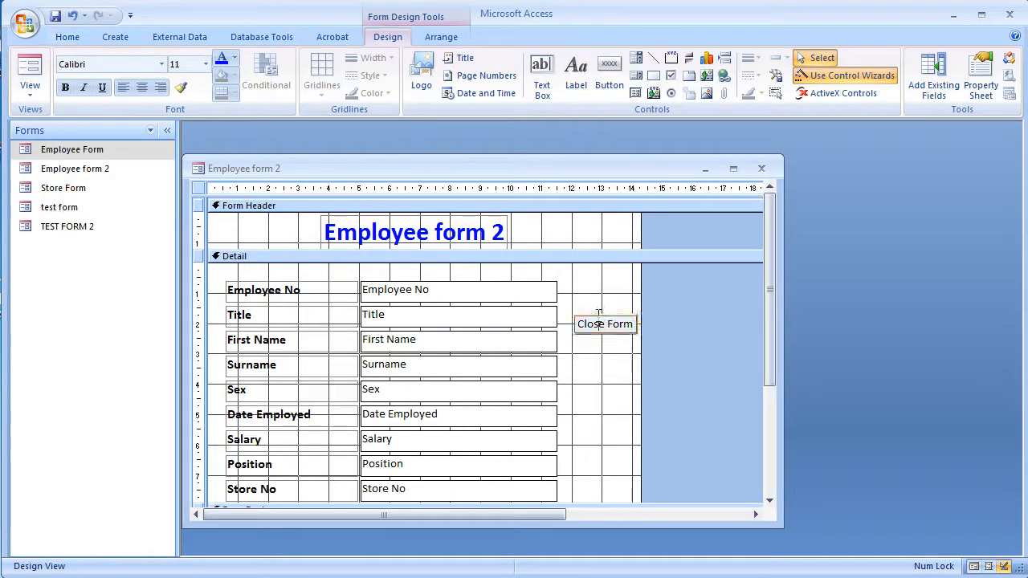
pyautogui.press('Escape')
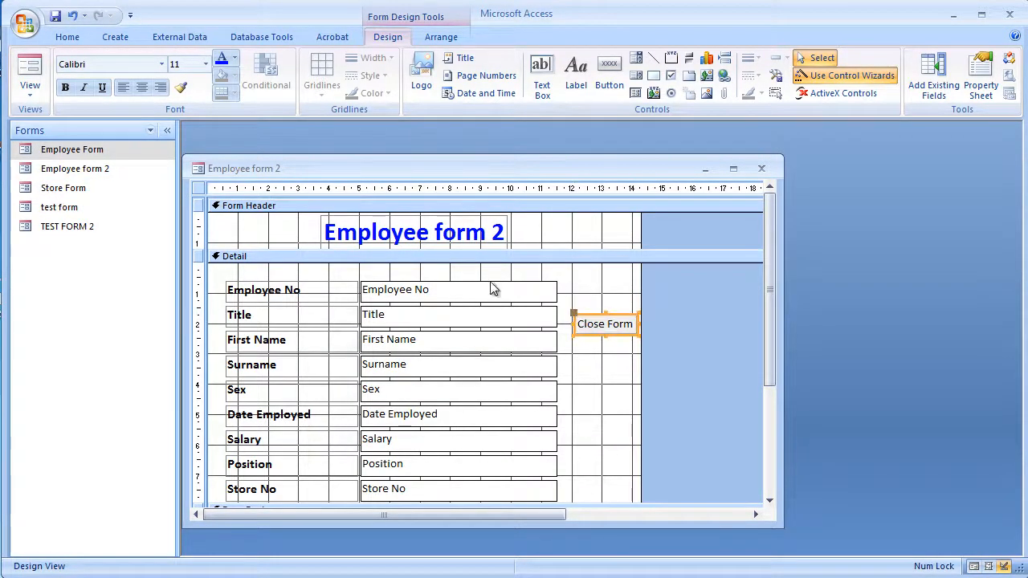
pyautogui.click(70, 89)
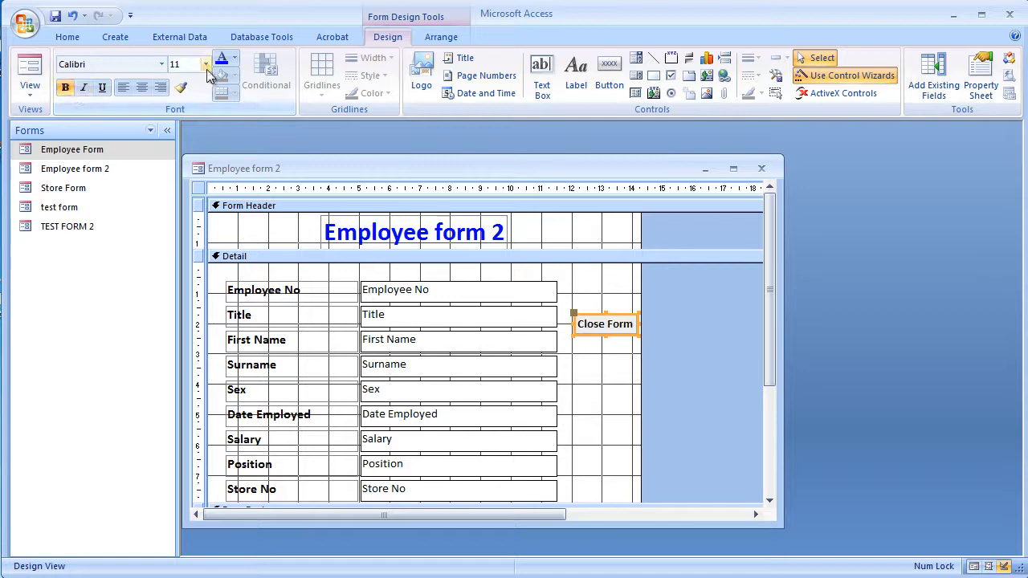
pyautogui.click(230, 64)
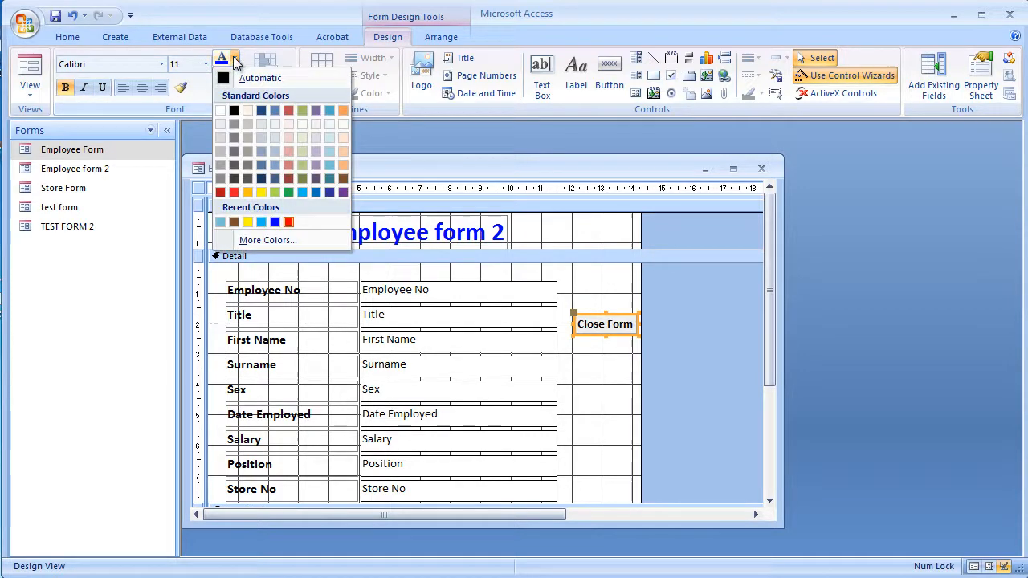
pyautogui.click(236, 196)
# Step: Check the formatted button in Form View, and return the form to Design View
pyautogui.click(30, 76)
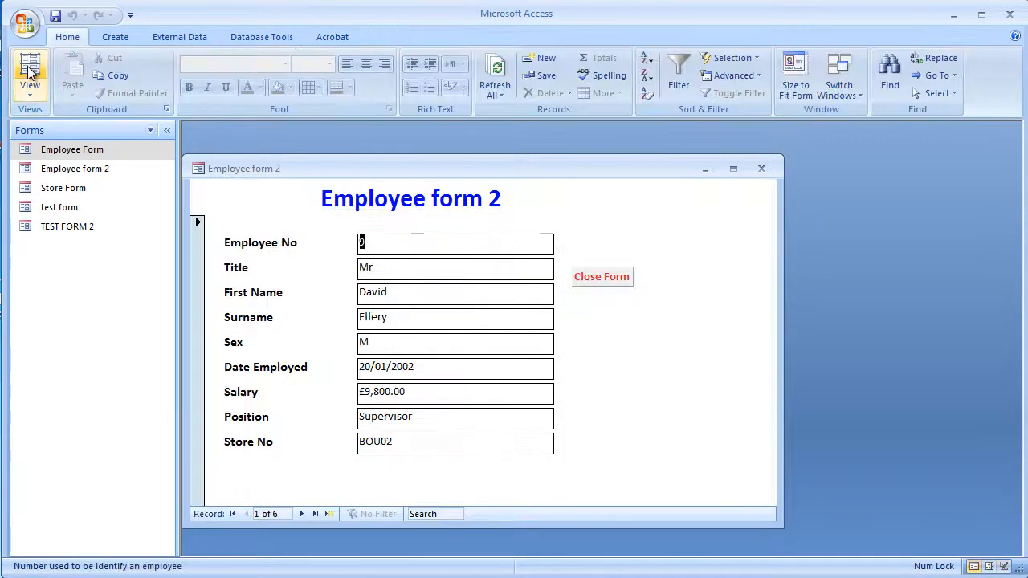
pyautogui.click(29, 88)
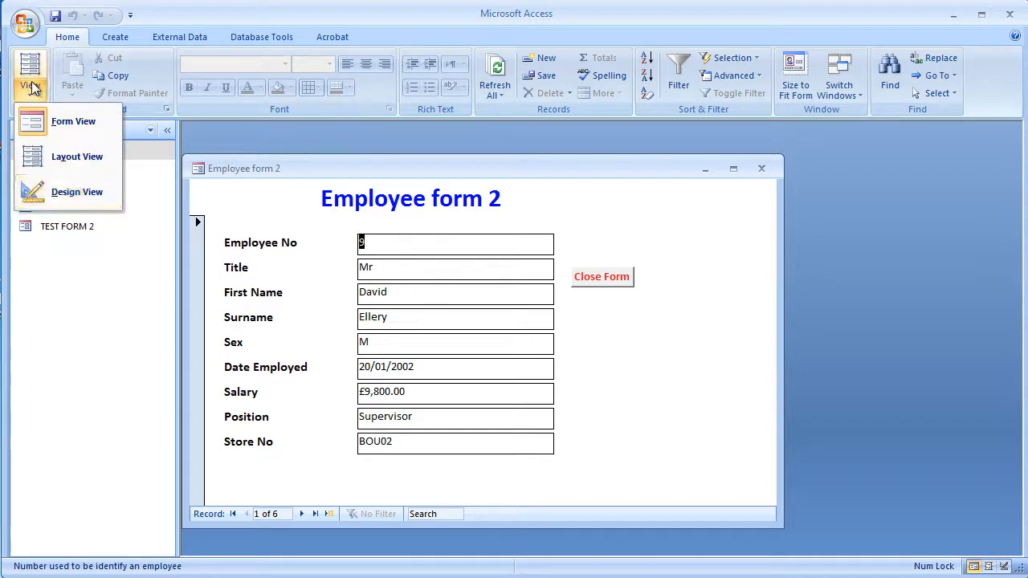
pyautogui.click(79, 193)
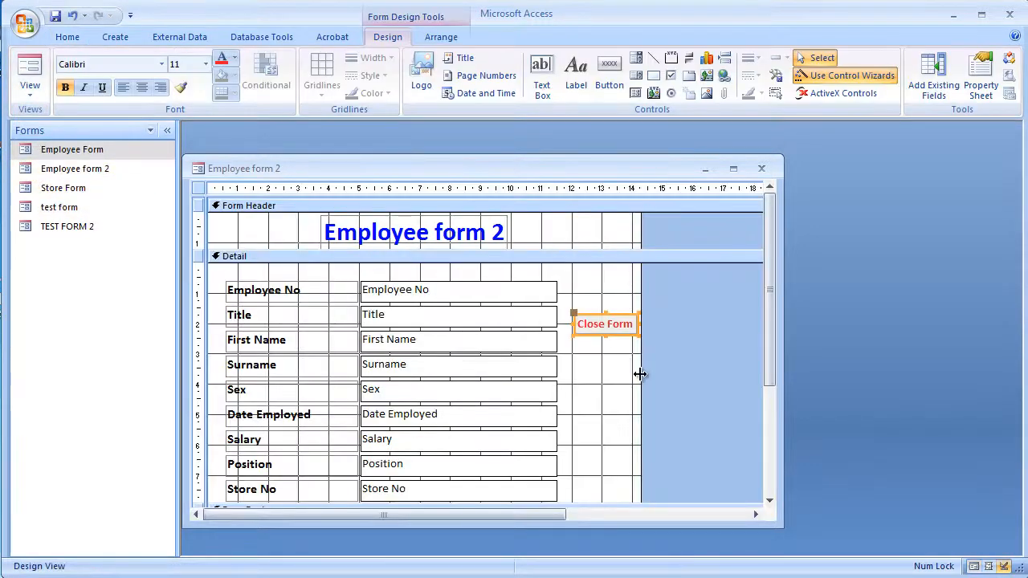
# Step: Extend the right edge of the form's design area to about 15.4 on the ruler
pyautogui.moveTo(640, 373); pyautogui.dragTo(672, 379)
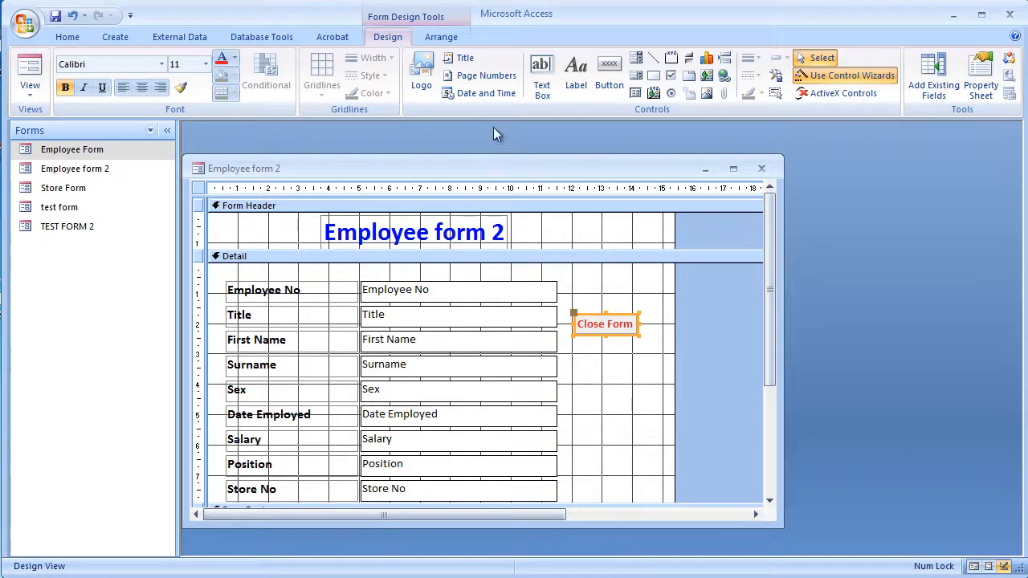
pyautogui.click(704, 76)
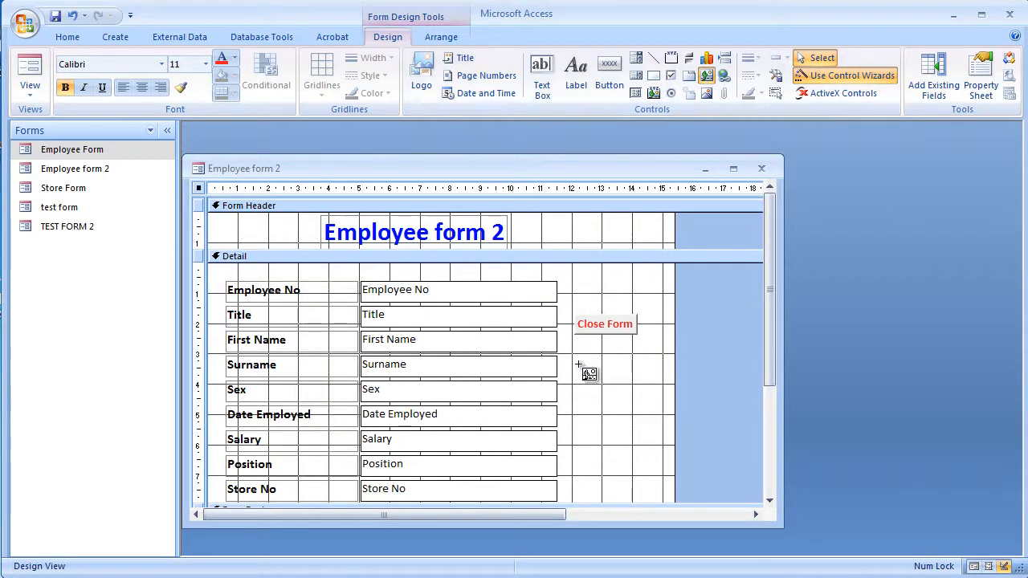
pyautogui.moveTo(578, 366); pyautogui.dragTo(647, 434)
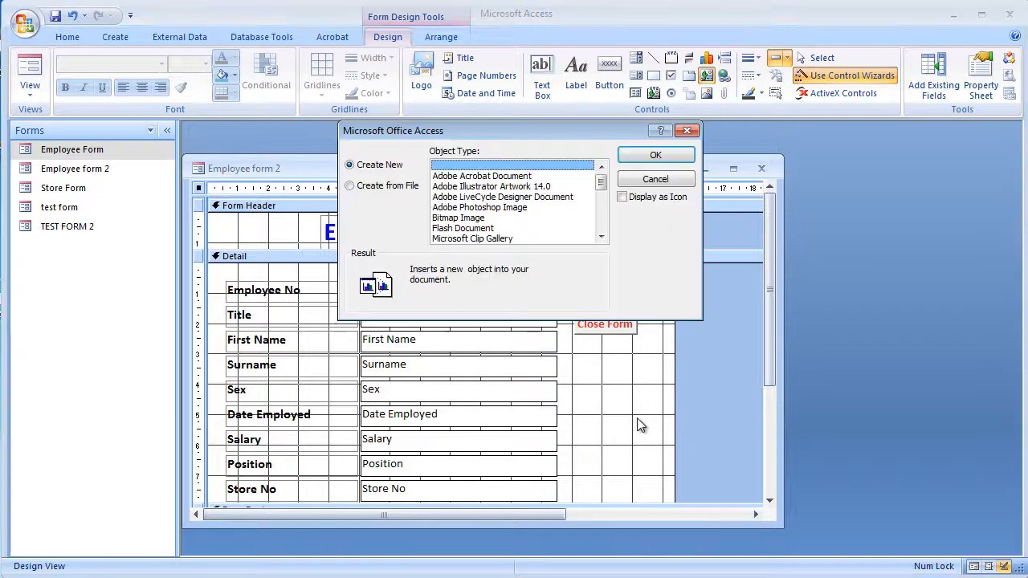
pyautogui.click(670, 179)
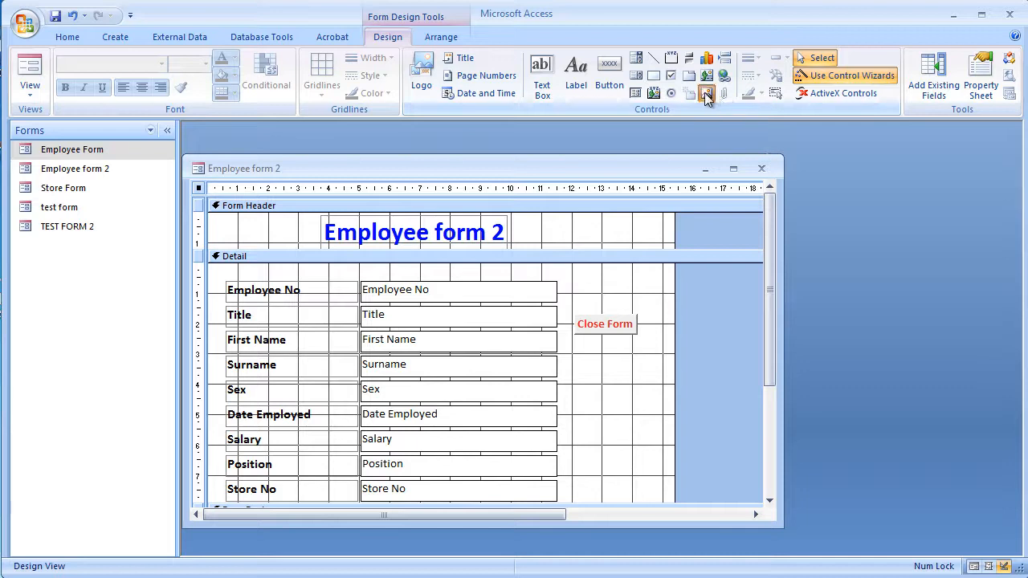
pyautogui.click(706, 94)
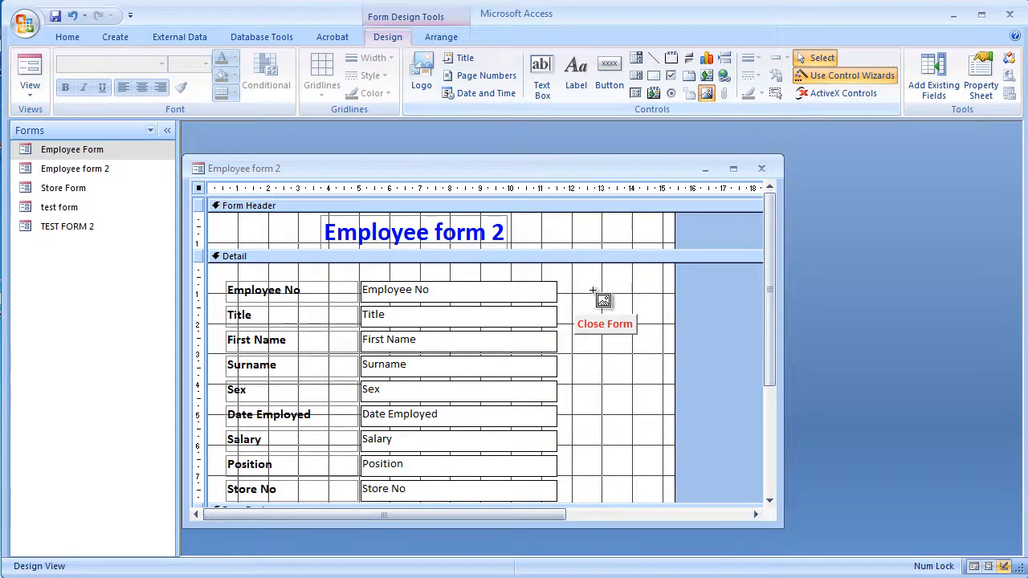
pyautogui.moveTo(596, 347); pyautogui.dragTo(674, 412)
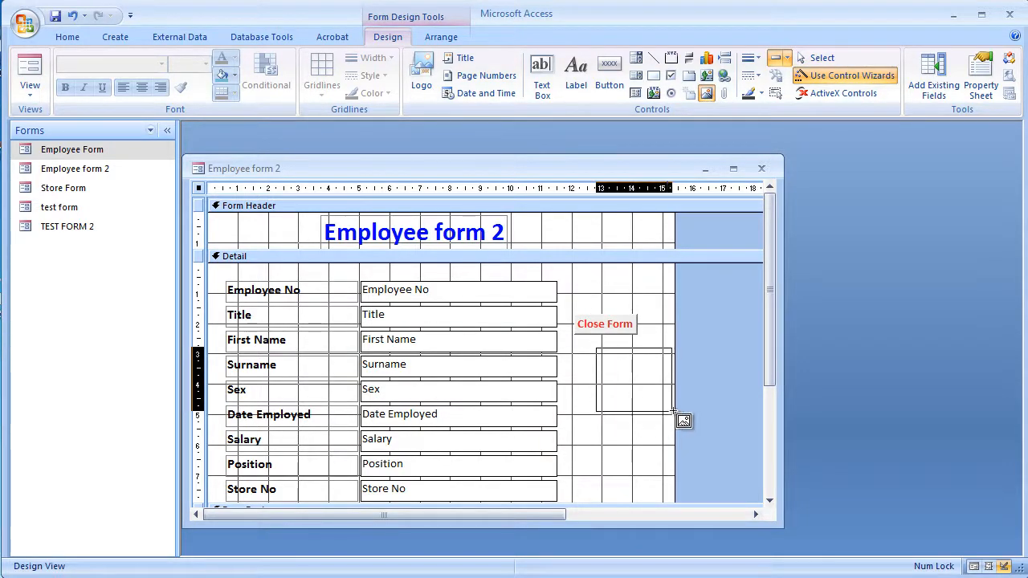
pyautogui.moveTo(399, 200)
pyautogui.mouseDown()
pyautogui.moveTo(384, 287)
pyautogui.moveTo(396, 196)
pyautogui.mouseUp()
pyautogui.click(87, 178)
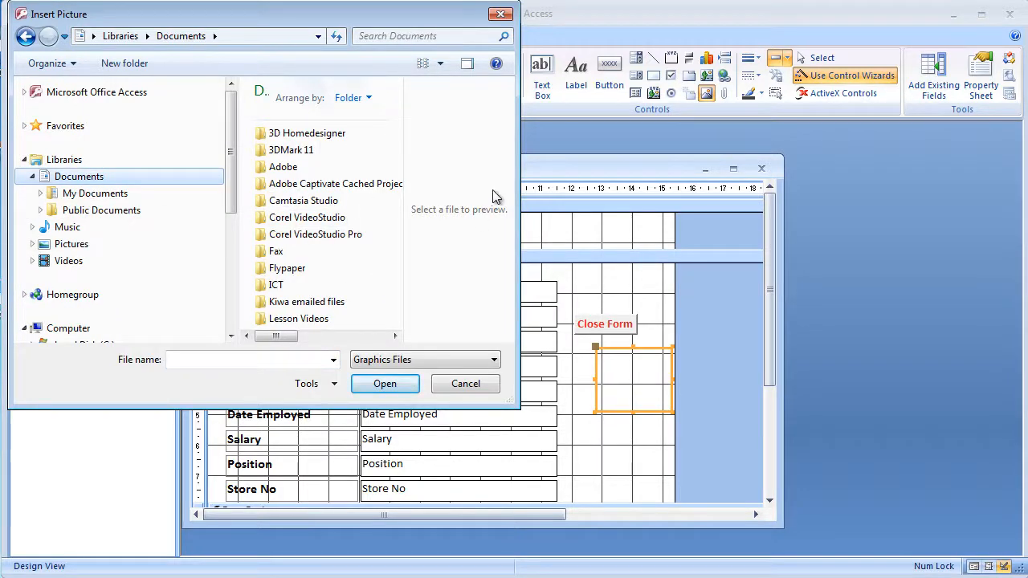
pyautogui.click(90, 194)
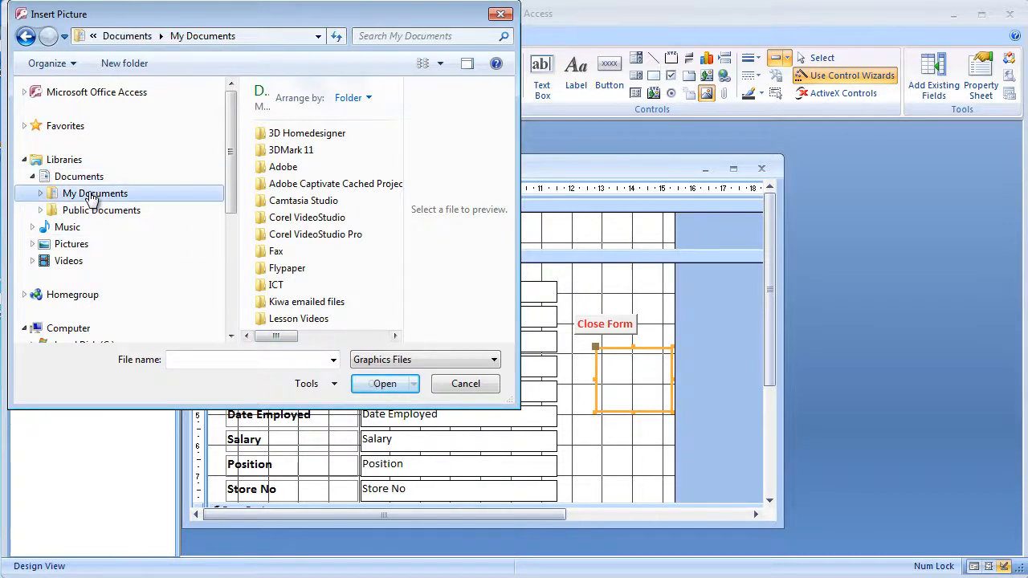
pyautogui.click(466, 385)
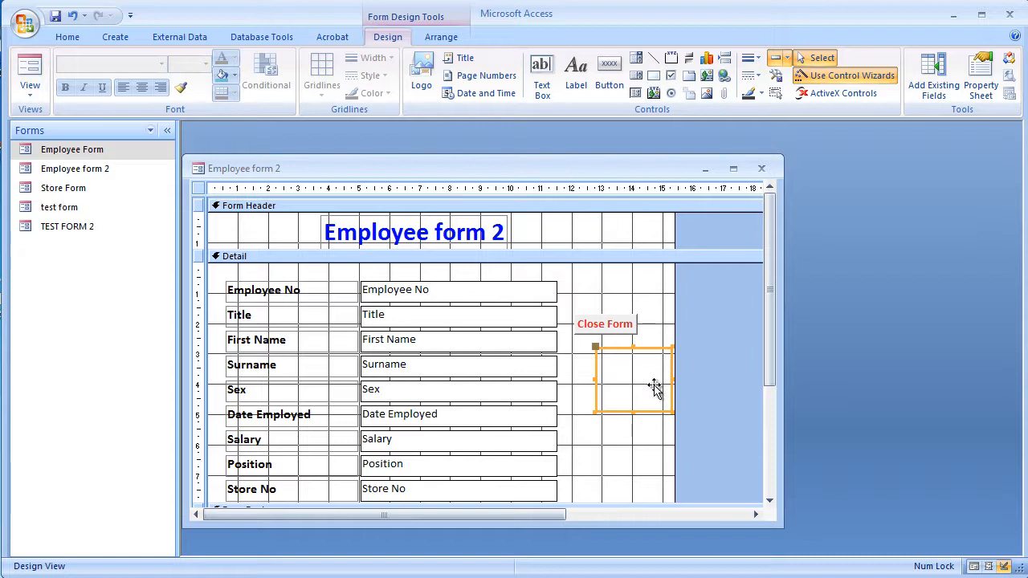
pyautogui.press('Delete')
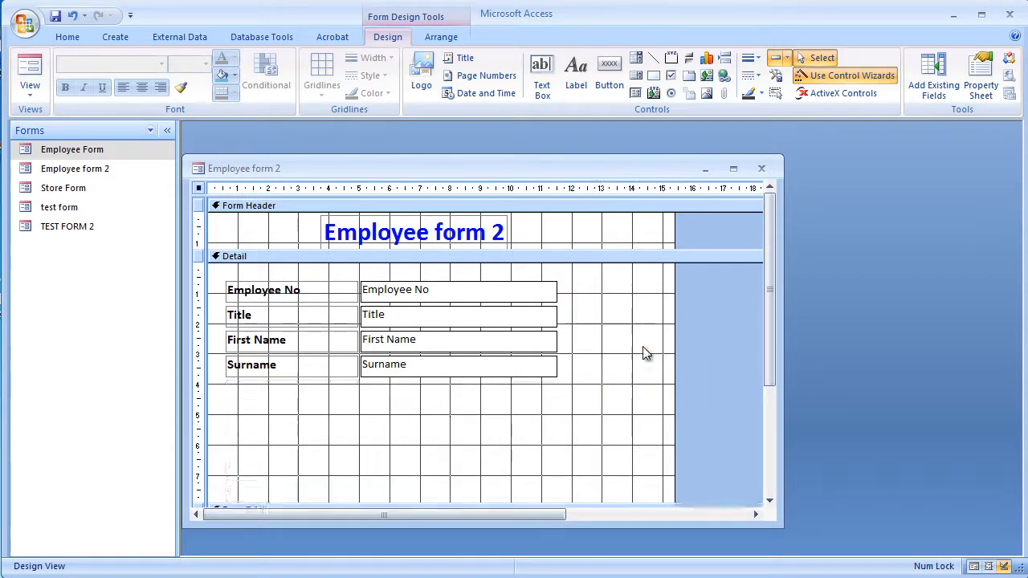
# Step: Insert the blue flower background picture from My Pictures below the Close Form button, and trim the form's width to the picture's edge
pyautogui.click(707, 93)
pyautogui.moveTo(572, 357); pyautogui.dragTo(670, 443)
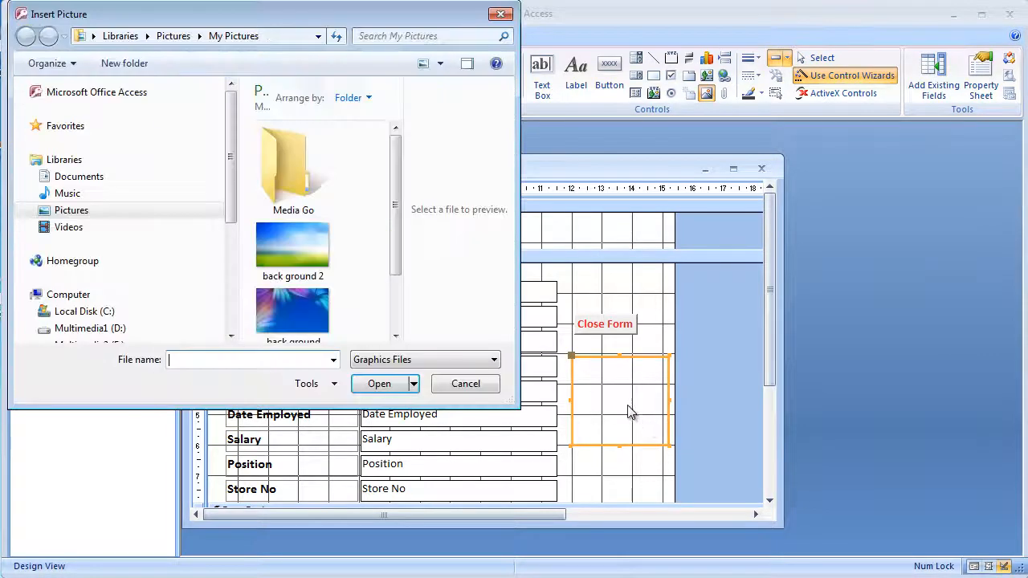
pyautogui.click(288, 312)
pyautogui.click(379, 383)
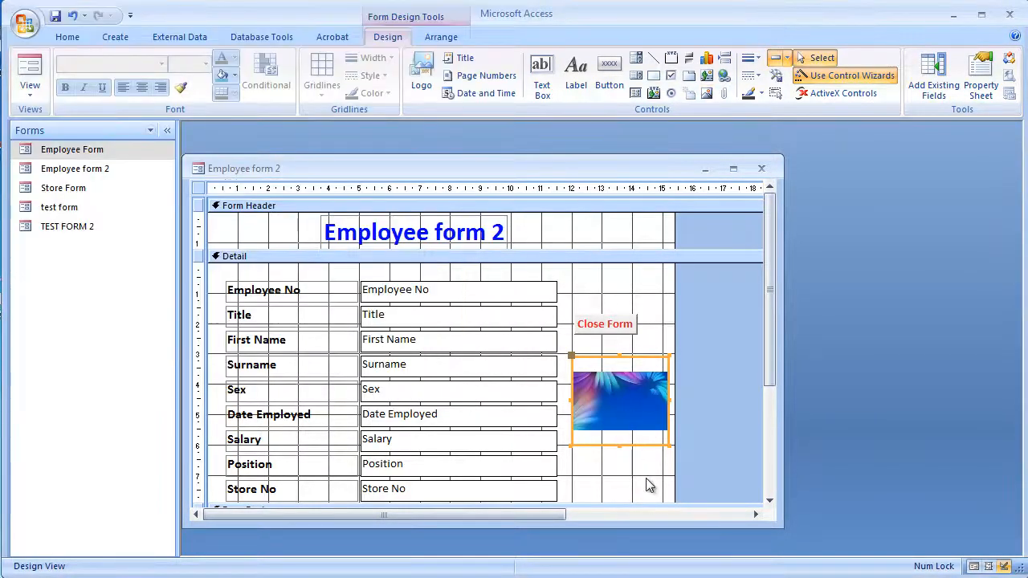
pyautogui.click(647, 477)
pyautogui.click(637, 434)
pyautogui.moveTo(673, 447); pyautogui.dragTo(668, 446)
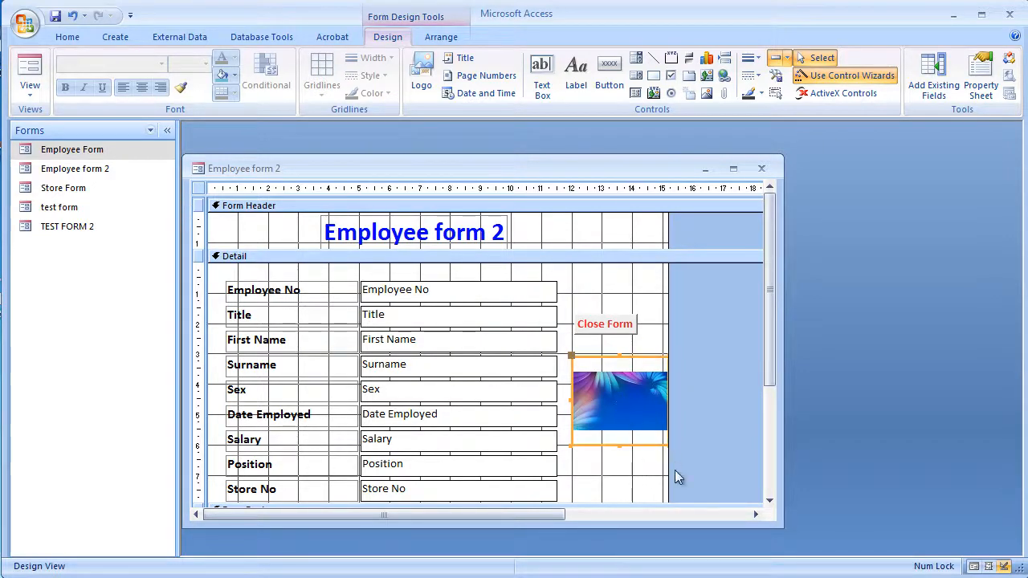
# Step: Preview the form with its picture in Form View, and switch it to Layout View
pyautogui.click(30, 76)
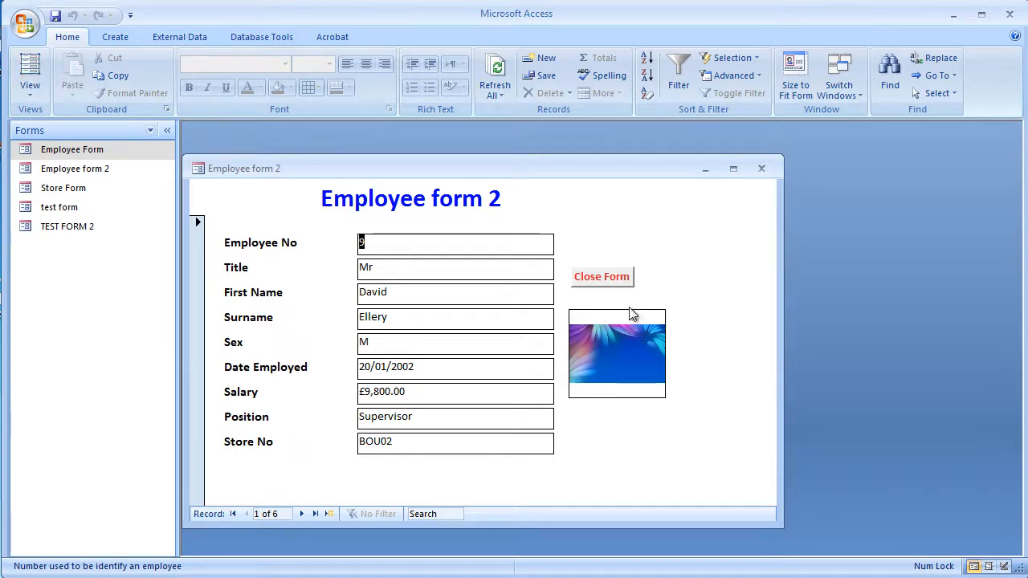
pyautogui.click(29, 71)
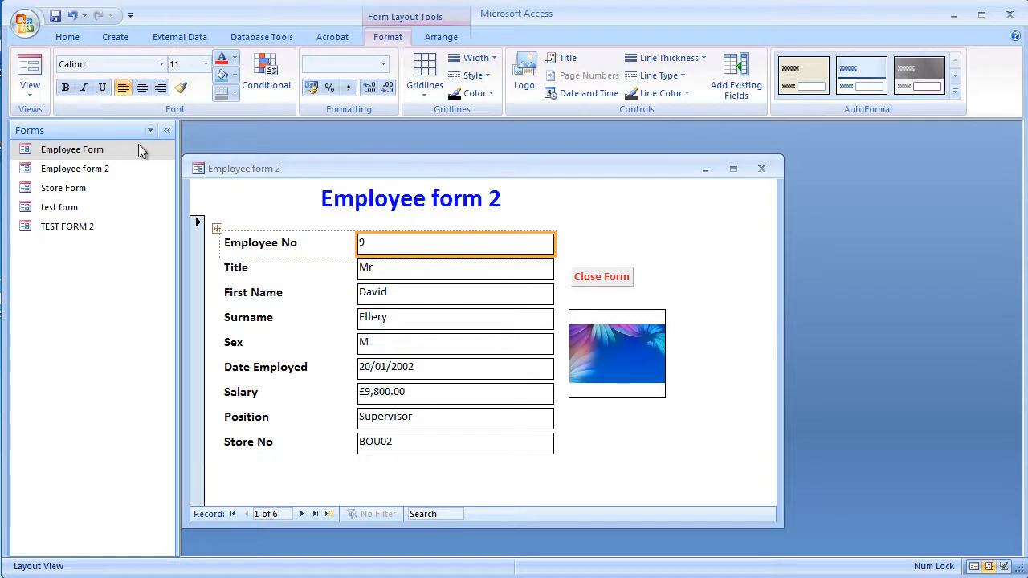
pyautogui.click(29, 86)
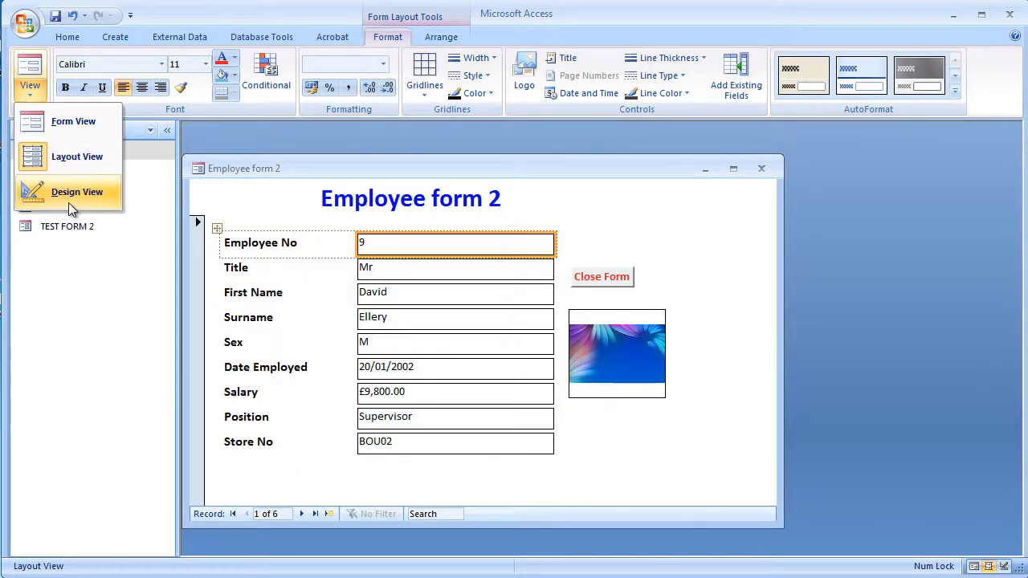
# Step: Set the line color of the Employee No text box and the inserted picture to Transparent
pyautogui.click(687, 93)
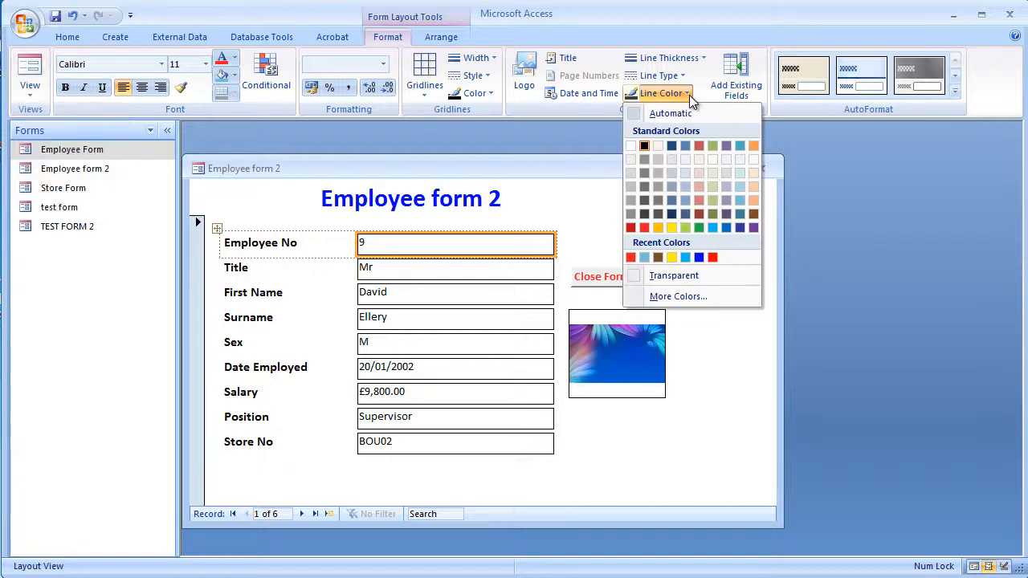
pyautogui.click(670, 278)
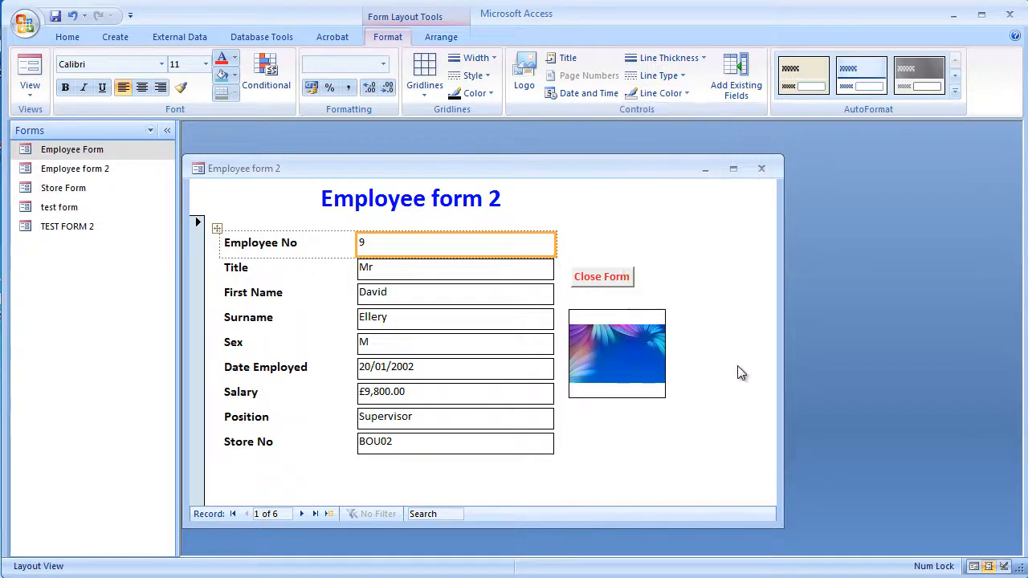
pyautogui.click(642, 319)
pyautogui.click(655, 94)
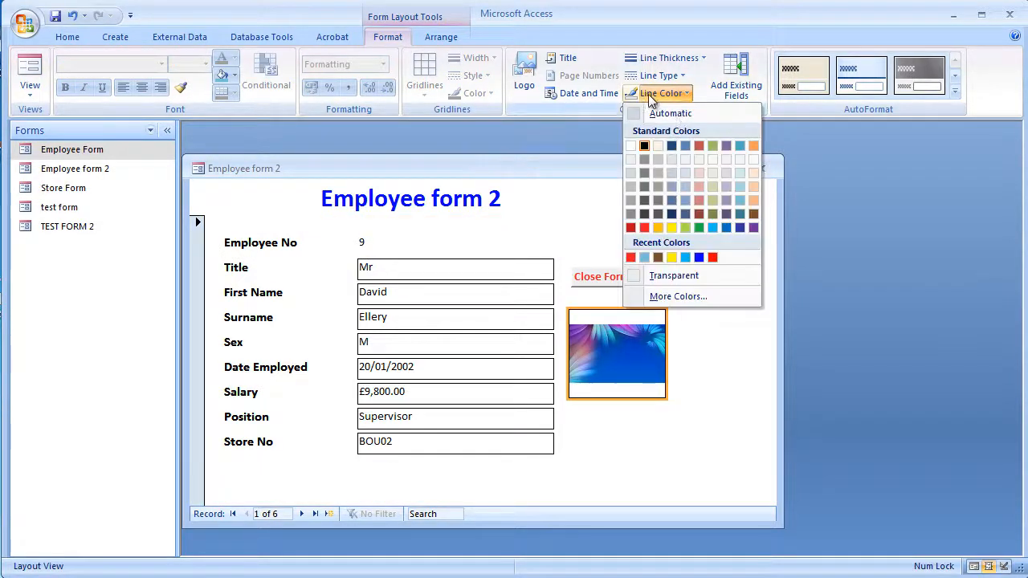
pyautogui.click(645, 281)
# Step: Fill the background of the form's Detail section with light blue
pyautogui.click(715, 340)
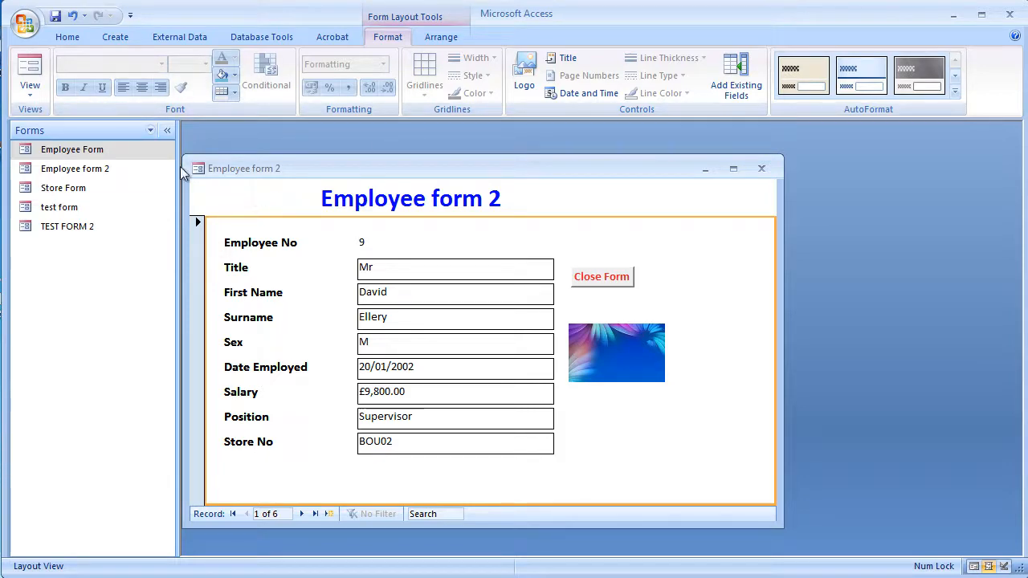
pyautogui.click(31, 89)
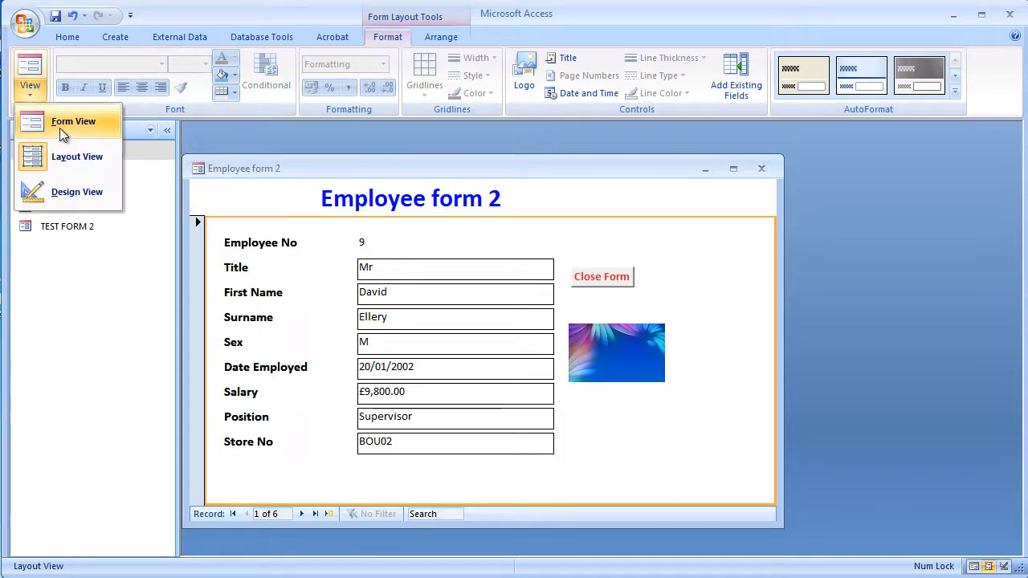
pyautogui.click(69, 158)
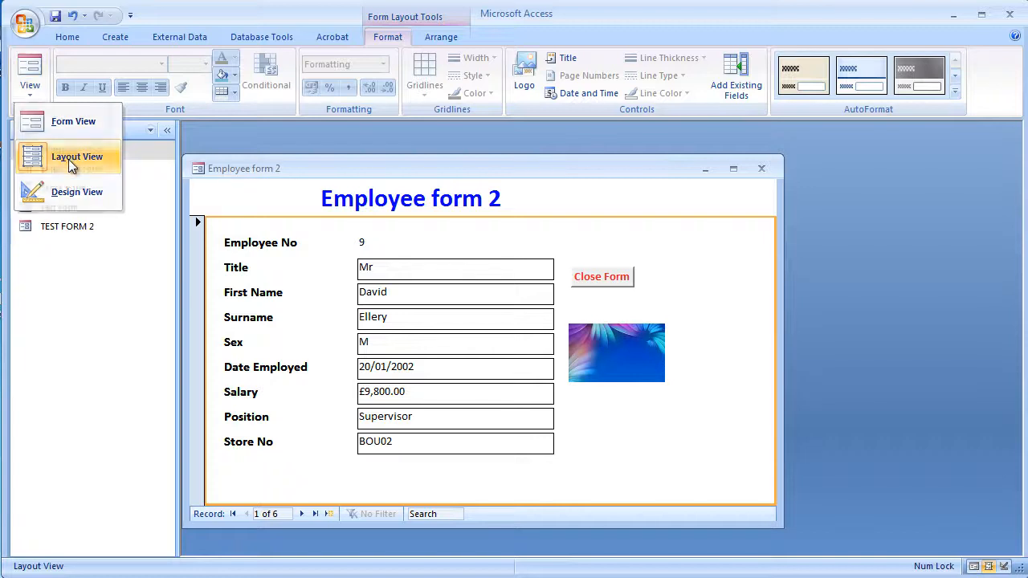
pyautogui.click(222, 75)
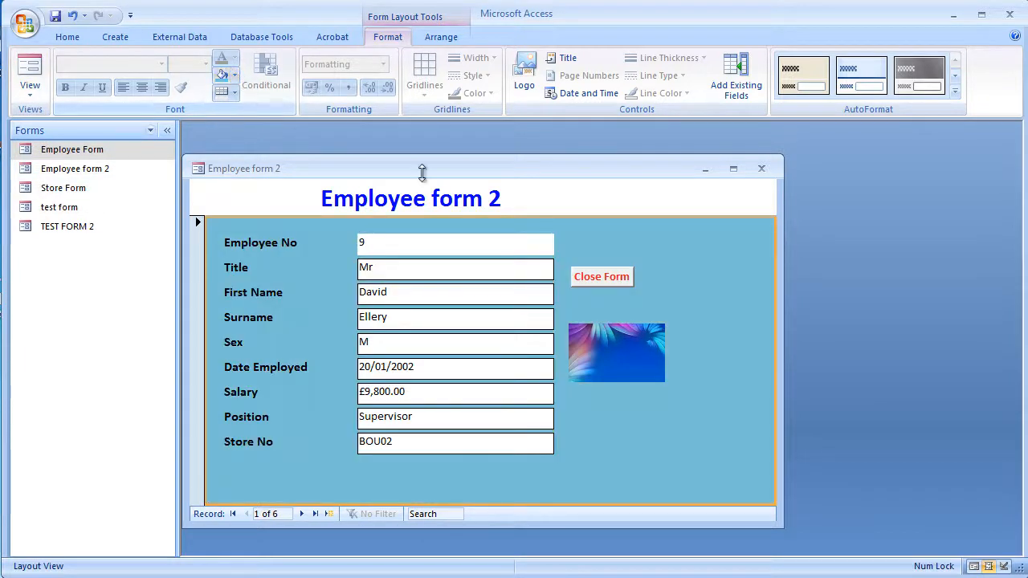
# Step: Try the Module AutoFormat on the form, followed by the orange style and the black style in the third row
pyautogui.click(955, 94)
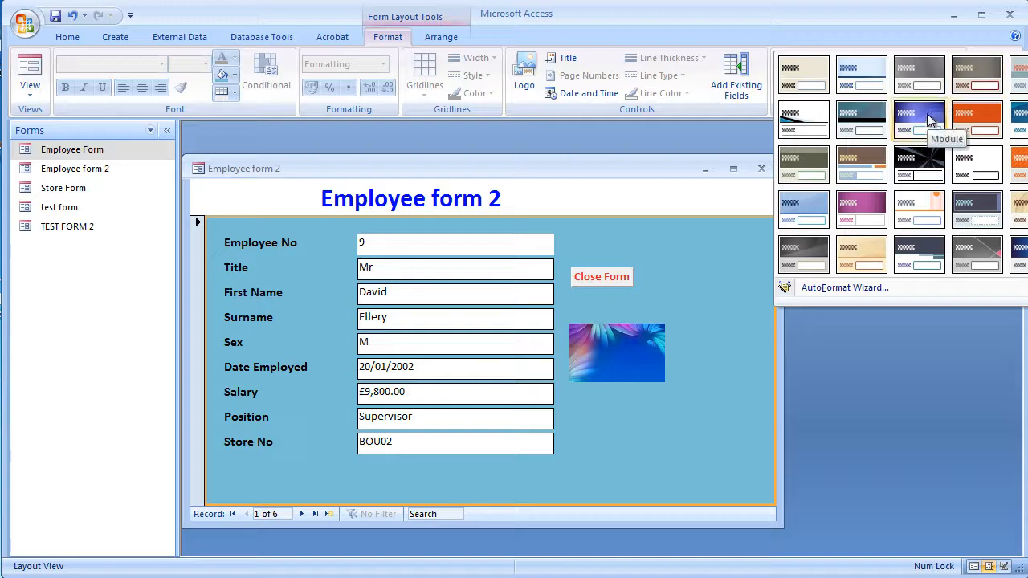
pyautogui.click(928, 117)
pyautogui.click(956, 95)
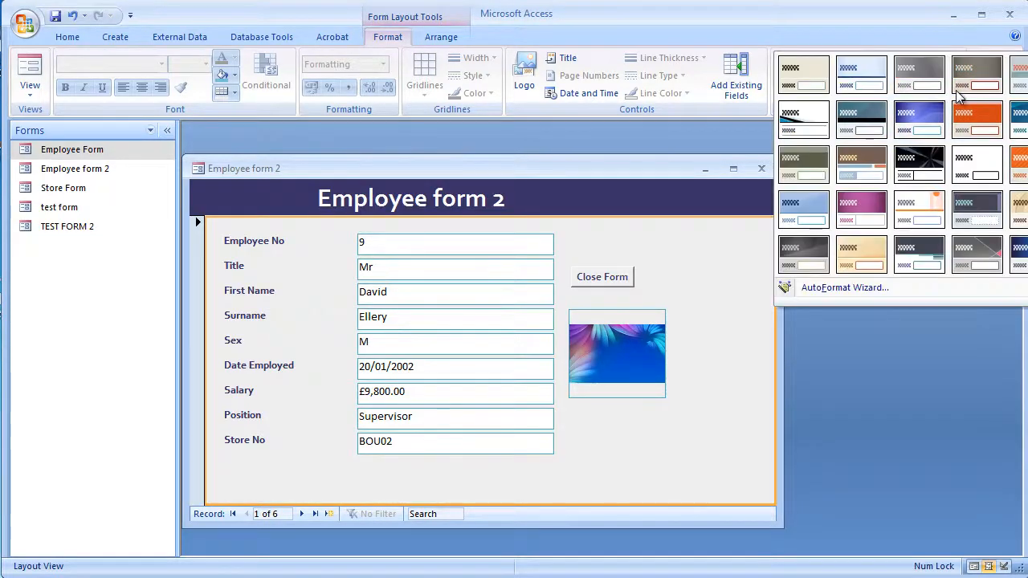
pyautogui.click(1021, 164)
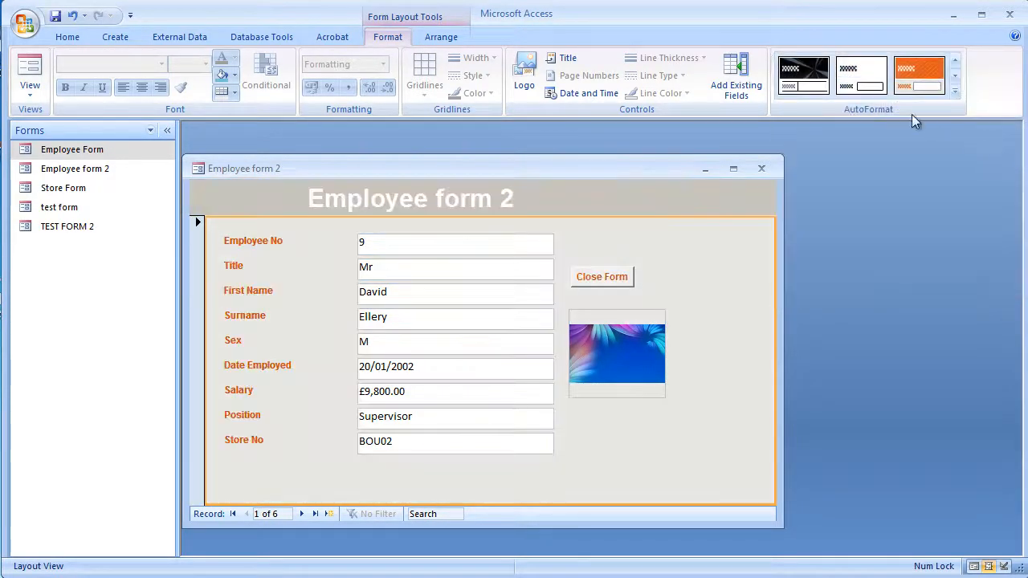
pyautogui.click(958, 96)
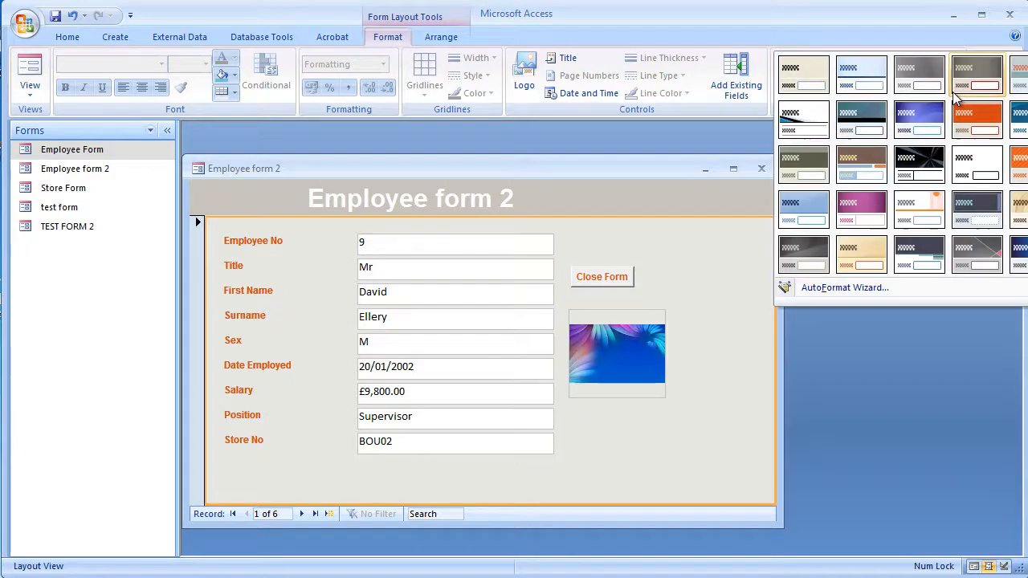
pyautogui.click(911, 171)
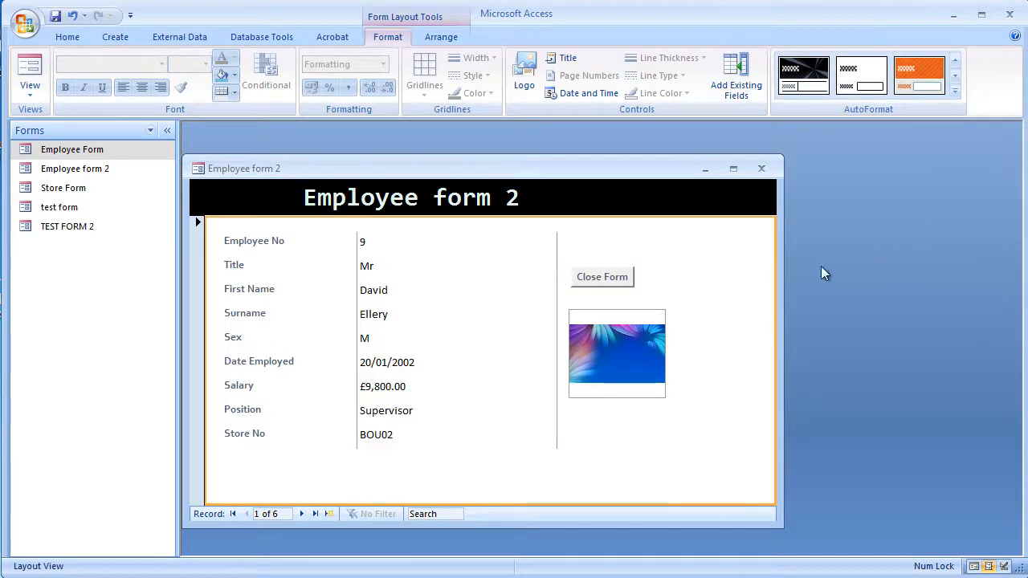
# Step: Apply the magenta AutoFormat style to the form, and go past the last record to a new blank record
pyautogui.click(956, 91)
pyautogui.click(862, 211)
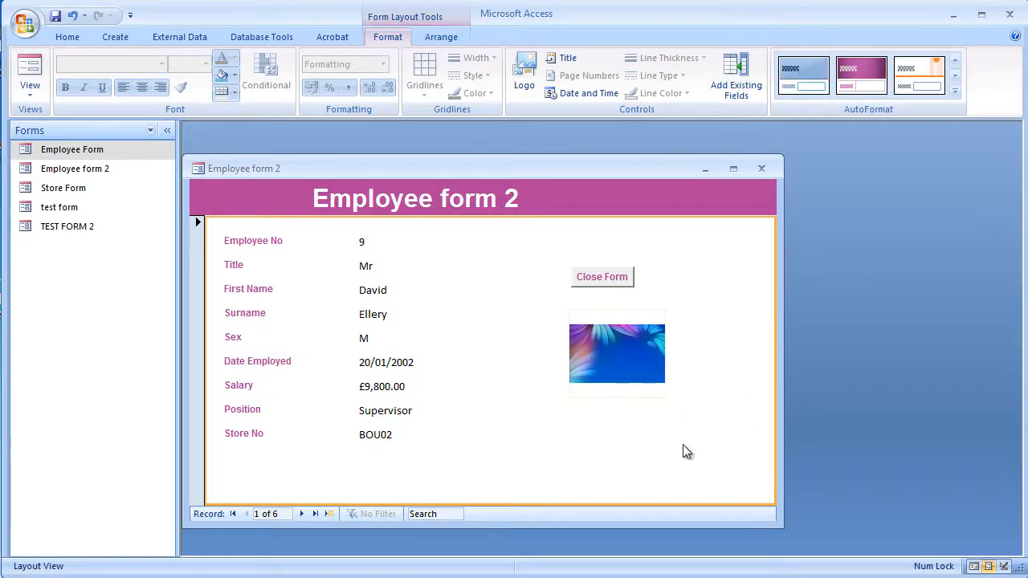
pyautogui.click(346, 250)
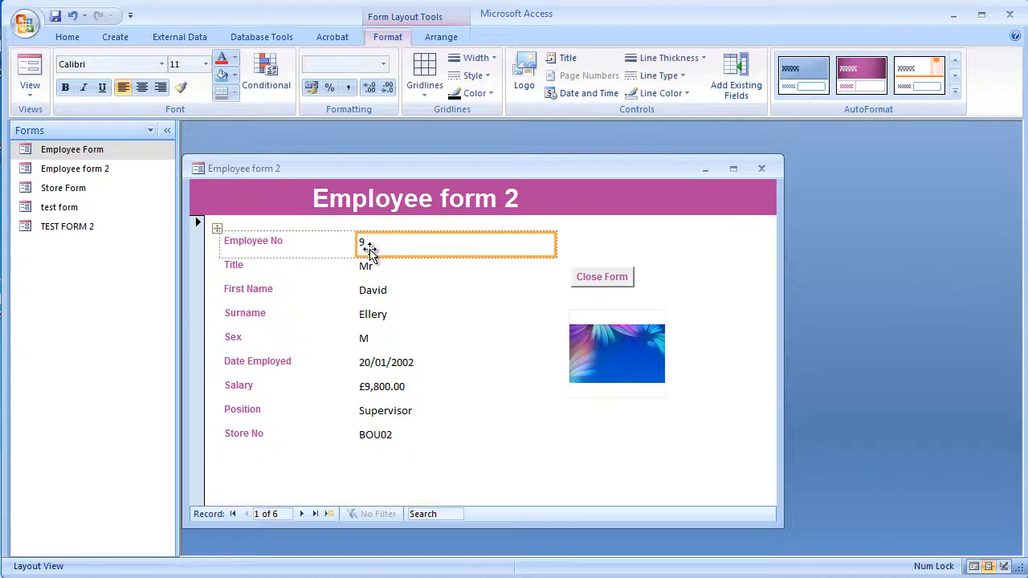
pyautogui.click(316, 515)
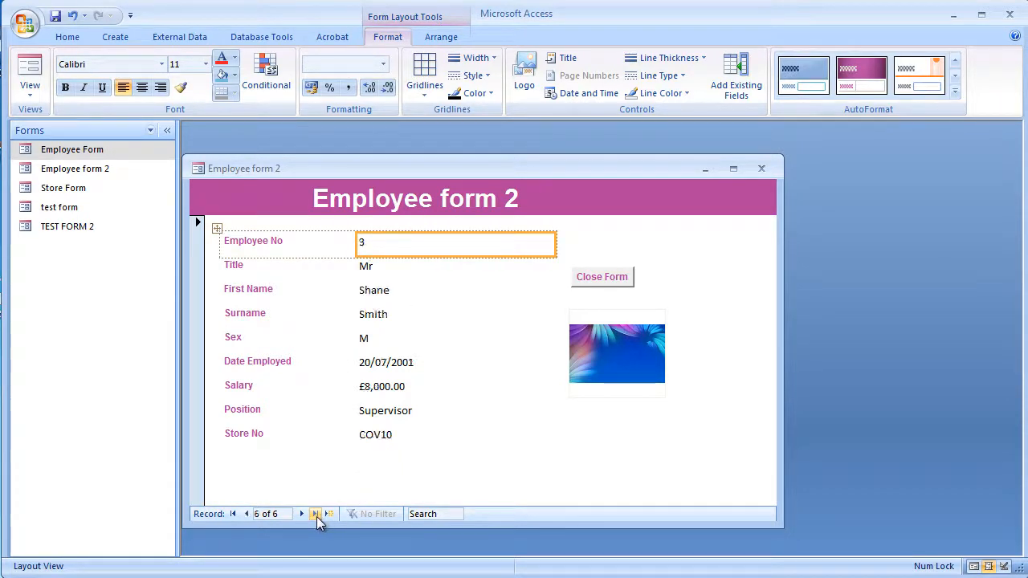
pyautogui.click(301, 518)
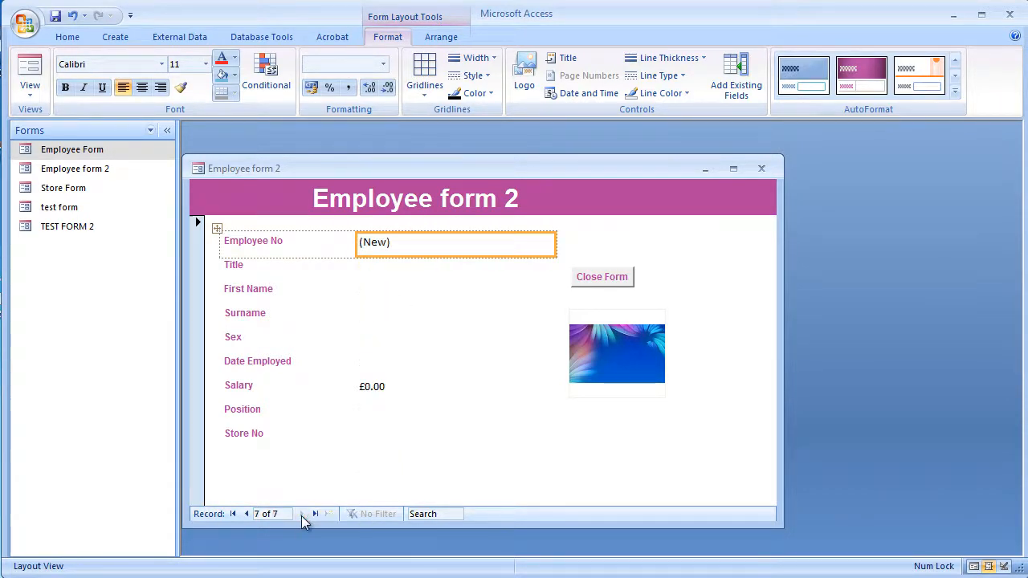